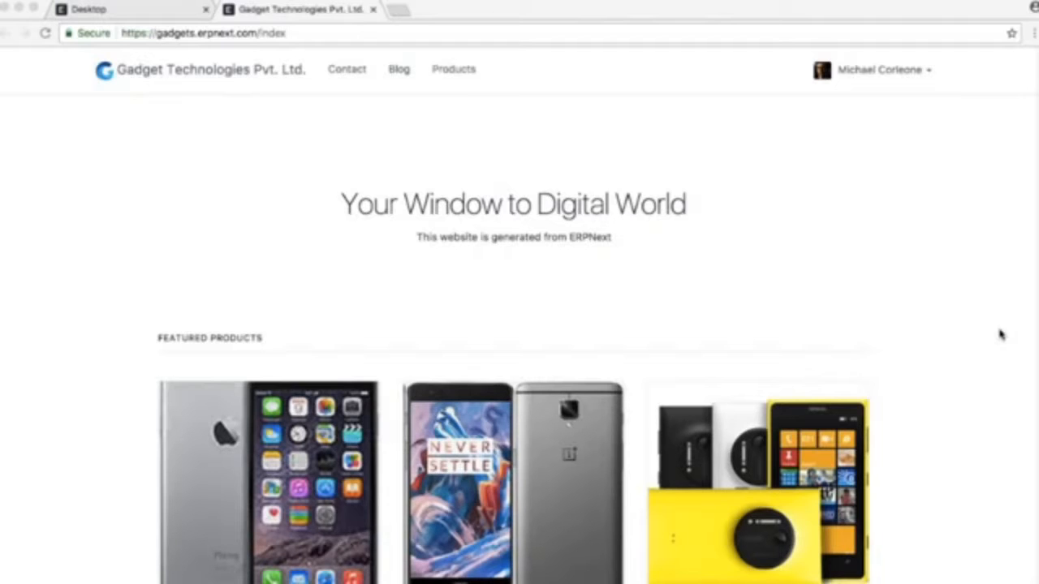
Switch from the website to the ERPNext desk and open the Lenovo K6 record from the Item list
scroll(991, 342, down, 5)
scroll(982, 350, up, 5)
click(157, 11)
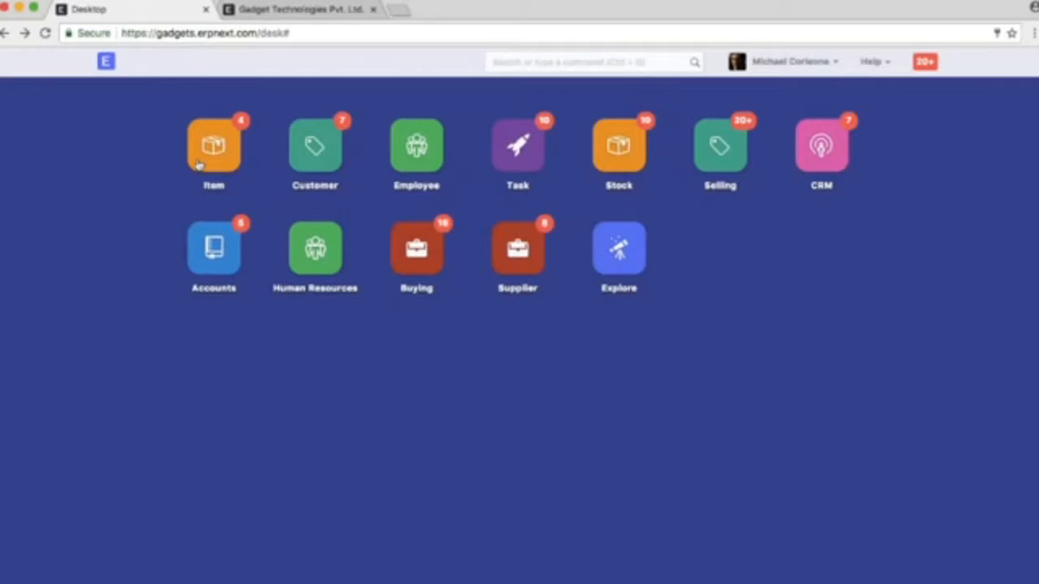
click(198, 165)
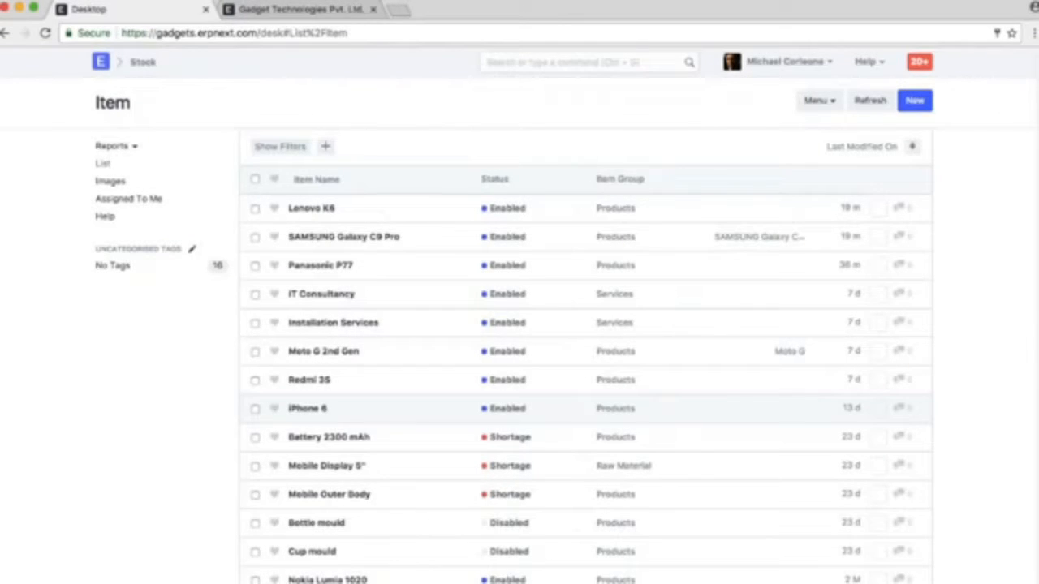
click(313, 210)
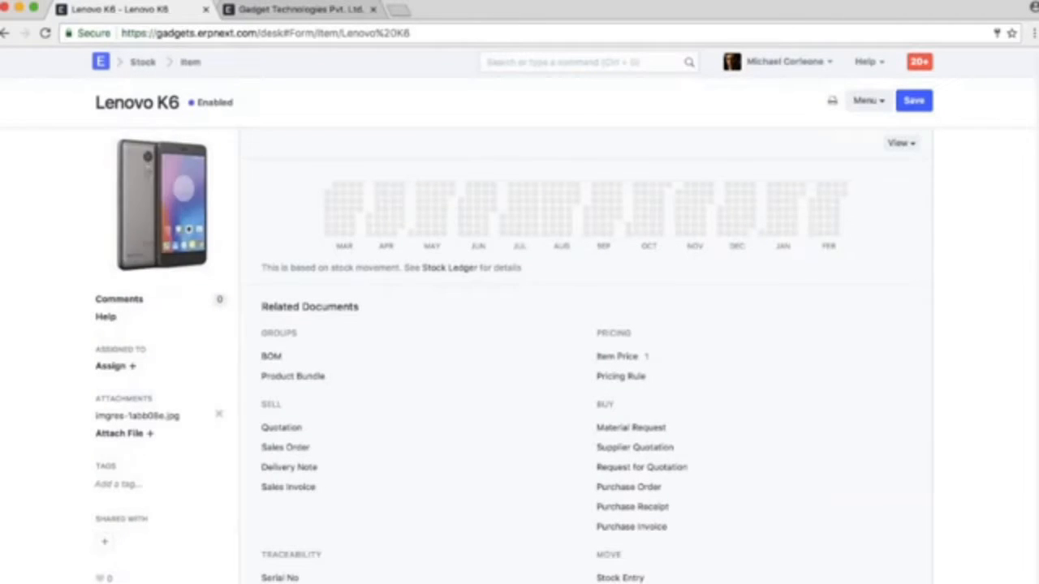
Expand the Lenovo K6 description to review it, and enable Has Serial No in the inventory settings
scroll(698, 398, down, 5)
scroll(698, 399, down, 3)
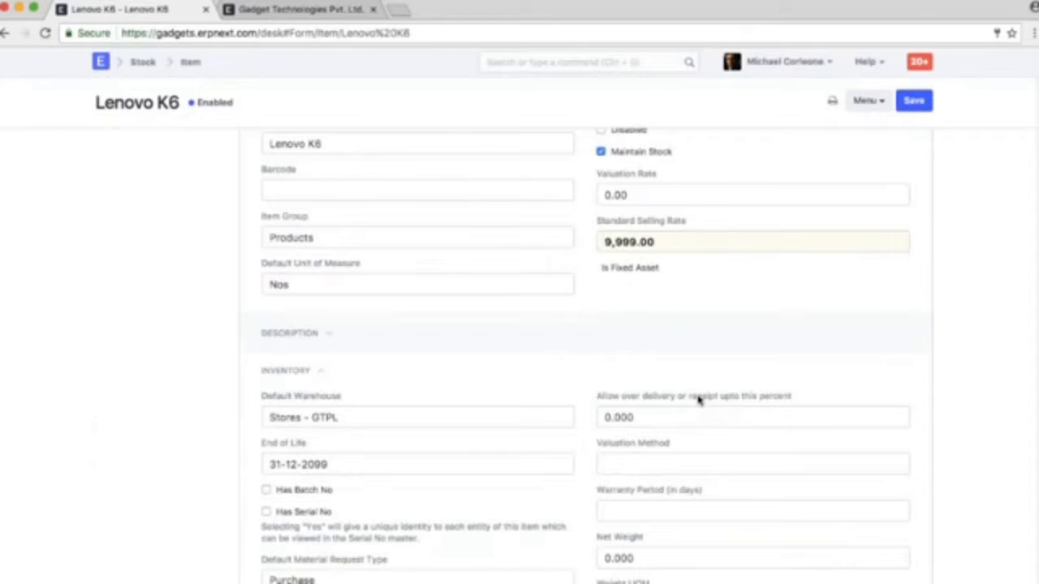
click(313, 336)
scroll(460, 354, down, 2)
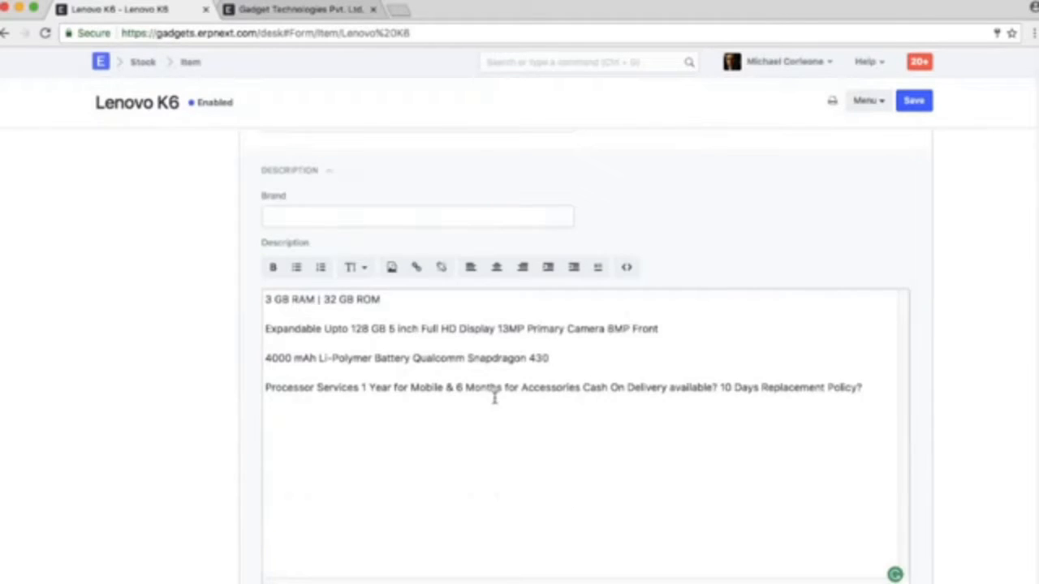
scroll(552, 434, down, 5)
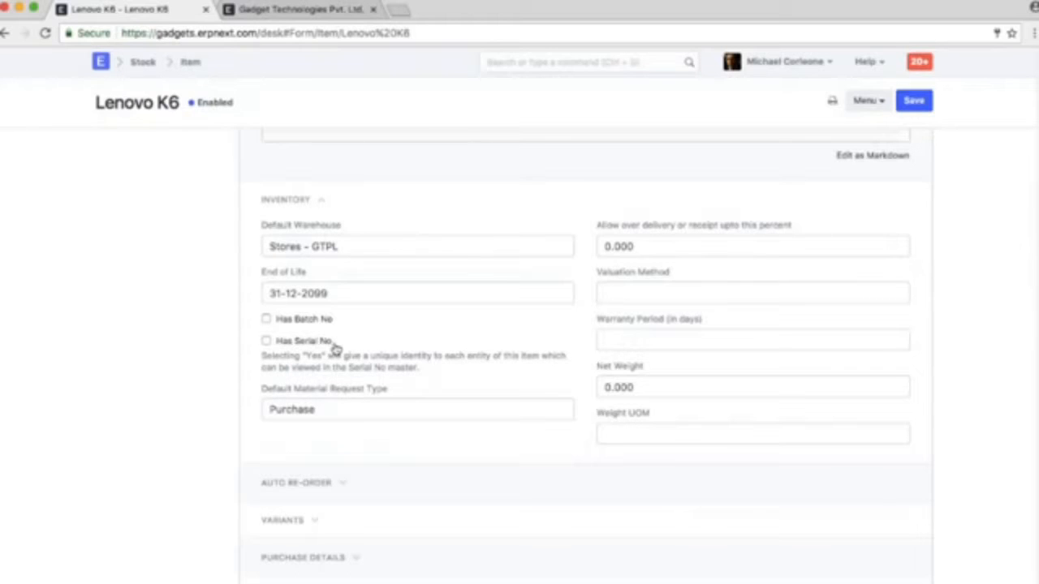
click(333, 344)
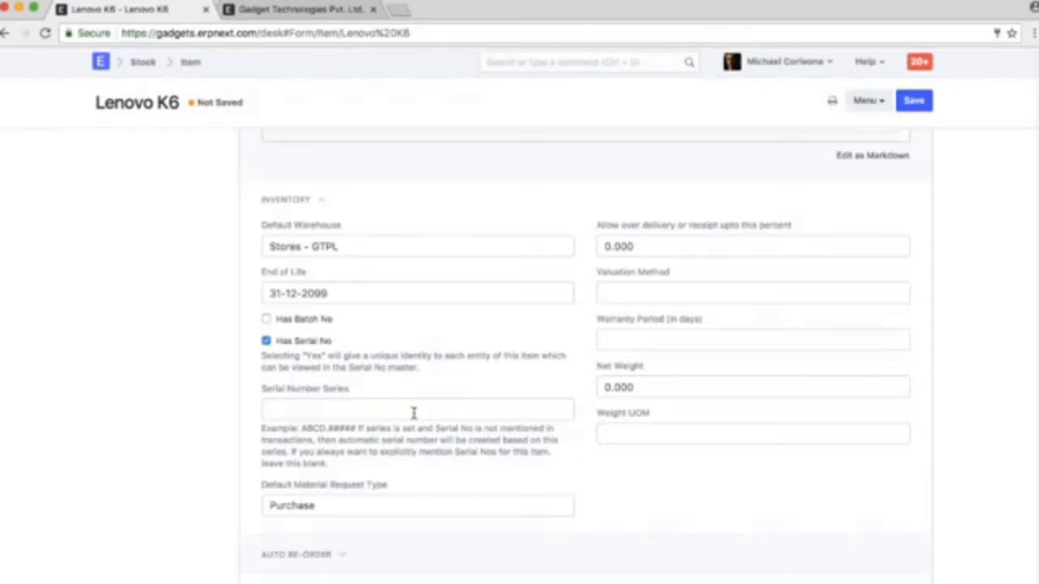
Try LNV.##### as the Serial Number Series for Lenovo K6 and clear the field again
click(366, 409)
text(LNV.###)
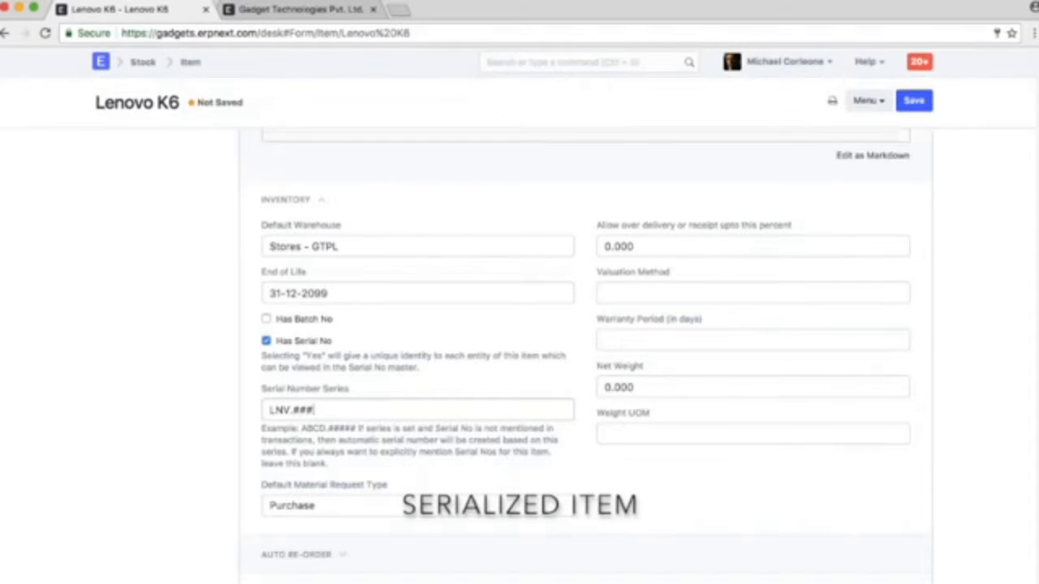
text(##)
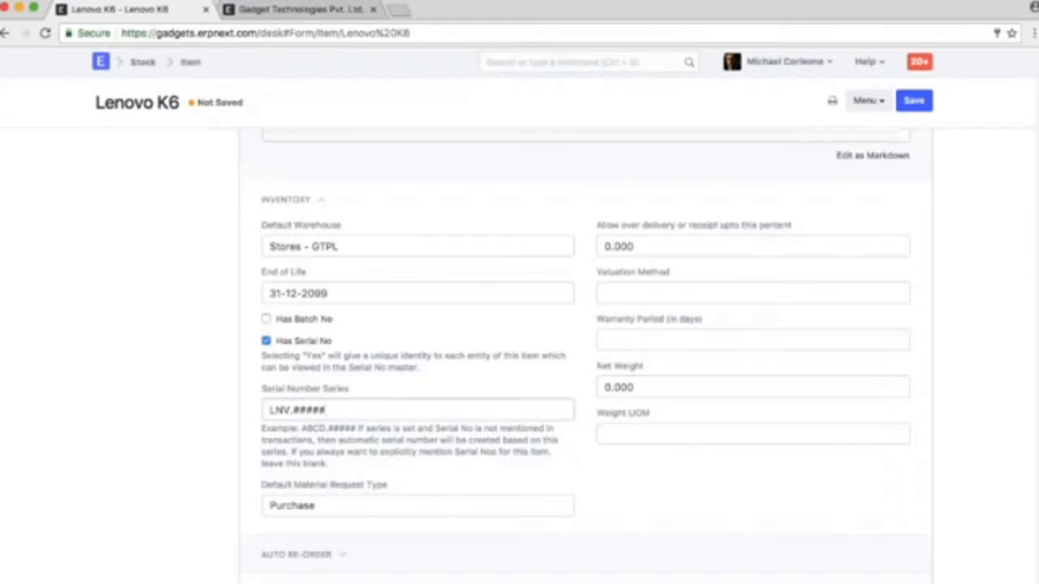
key(super+a)
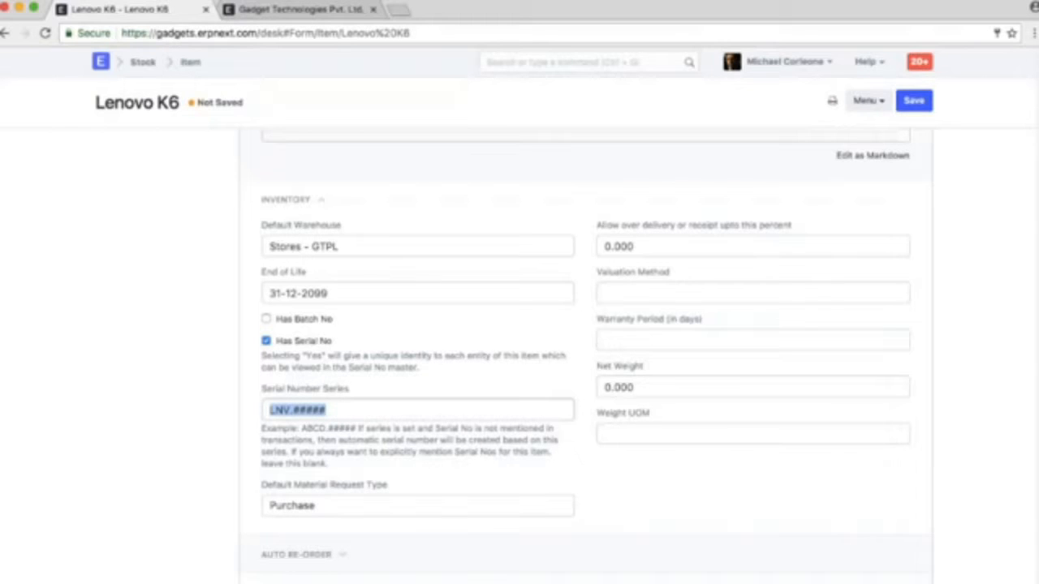
key(BackSpace)
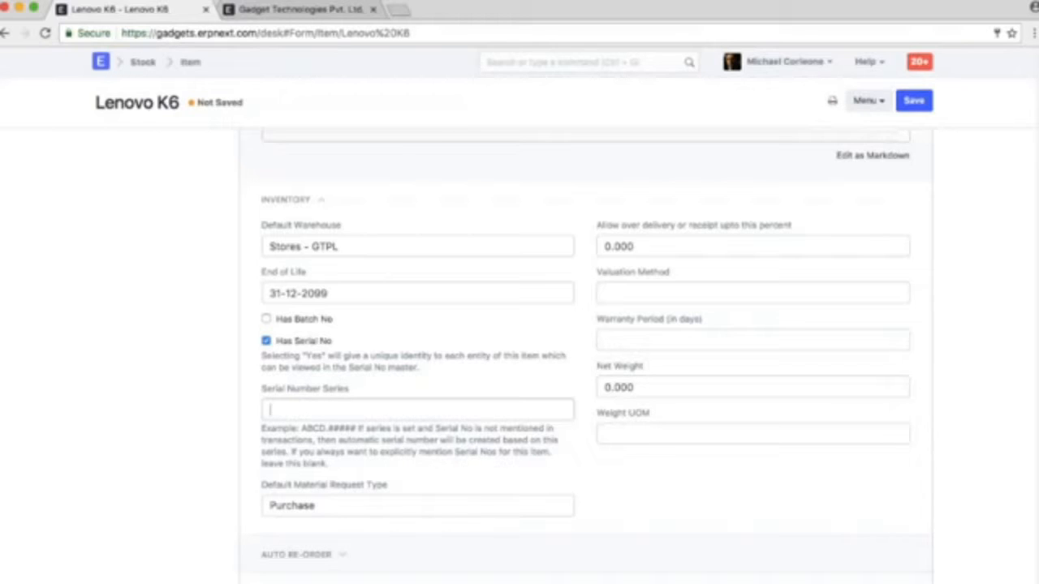
Save the Lenovo K6 item and open SAMSUNG Galaxy C9 Pro from the Item list
click(913, 101)
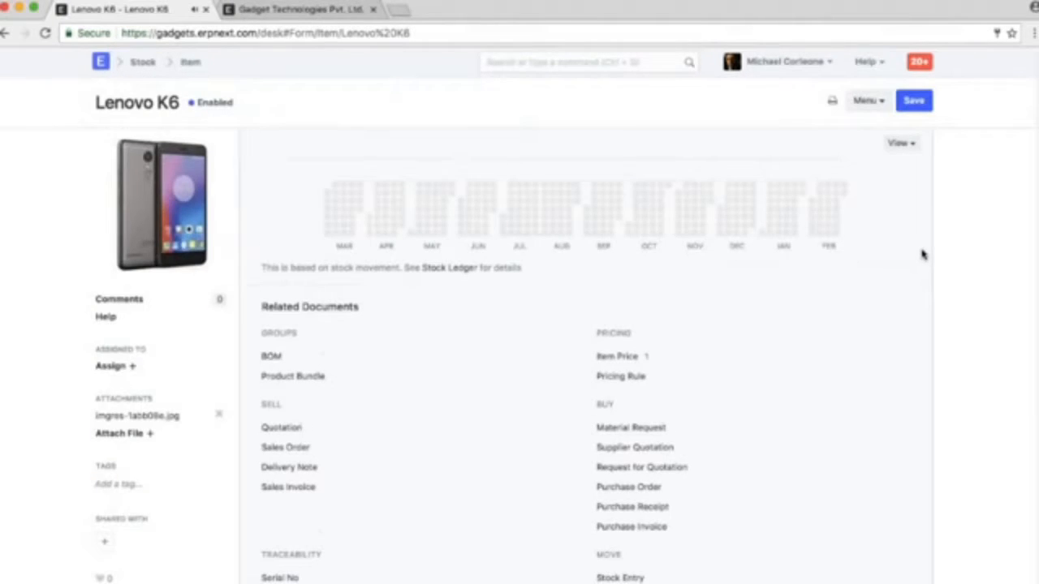
click(190, 62)
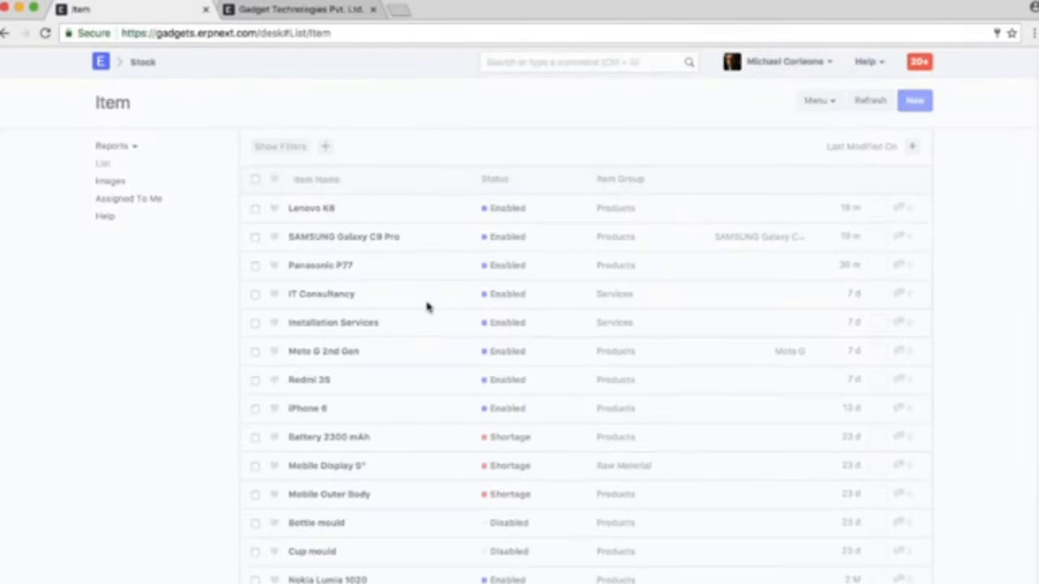
click(344, 236)
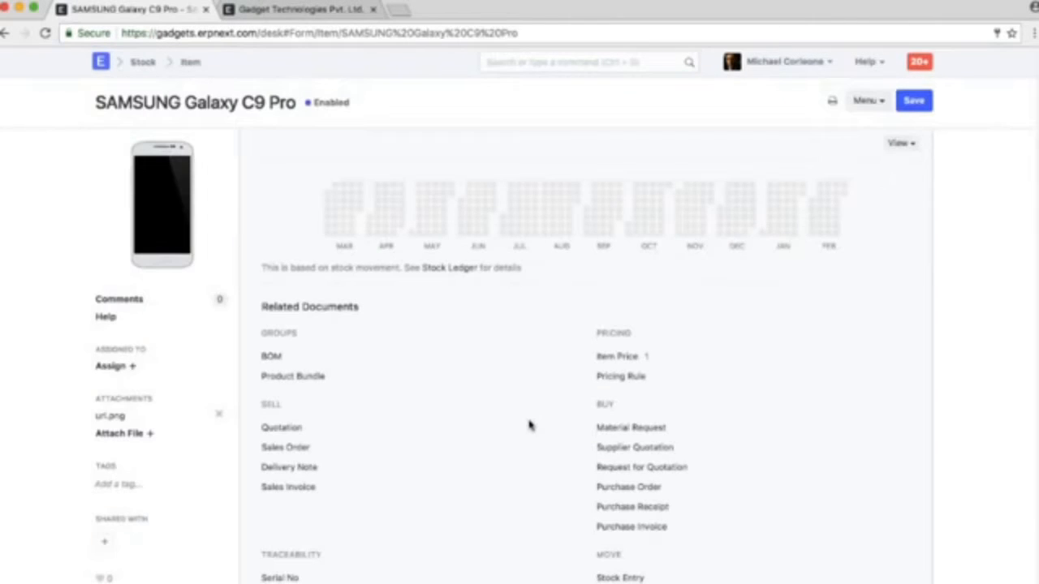
Enable Has Batch No in the inventory settings of the SAMSUNG Galaxy C9 Pro item
scroll(529, 426, down, 5)
scroll(533, 428, down, 7)
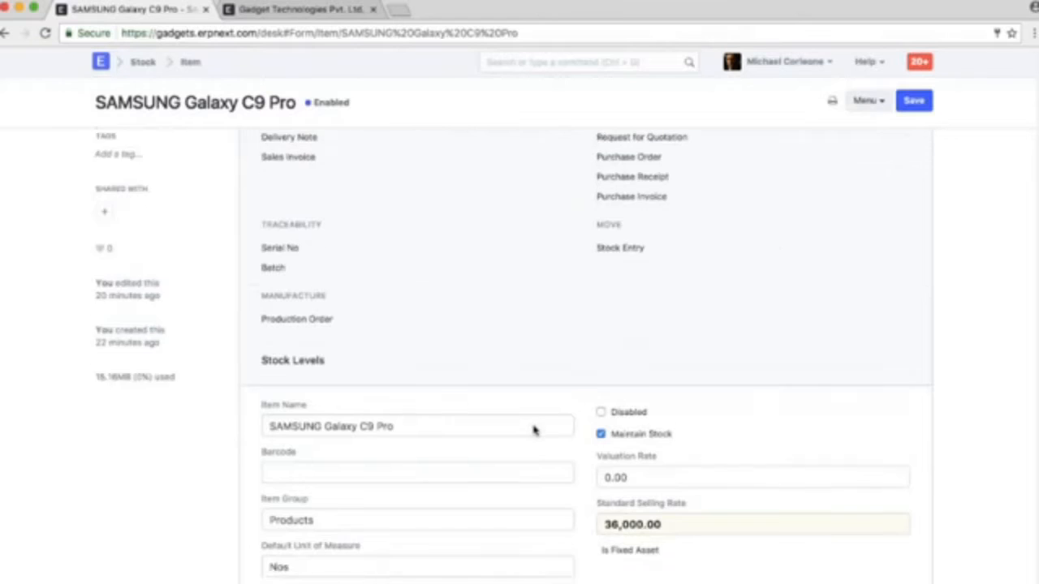
click(293, 352)
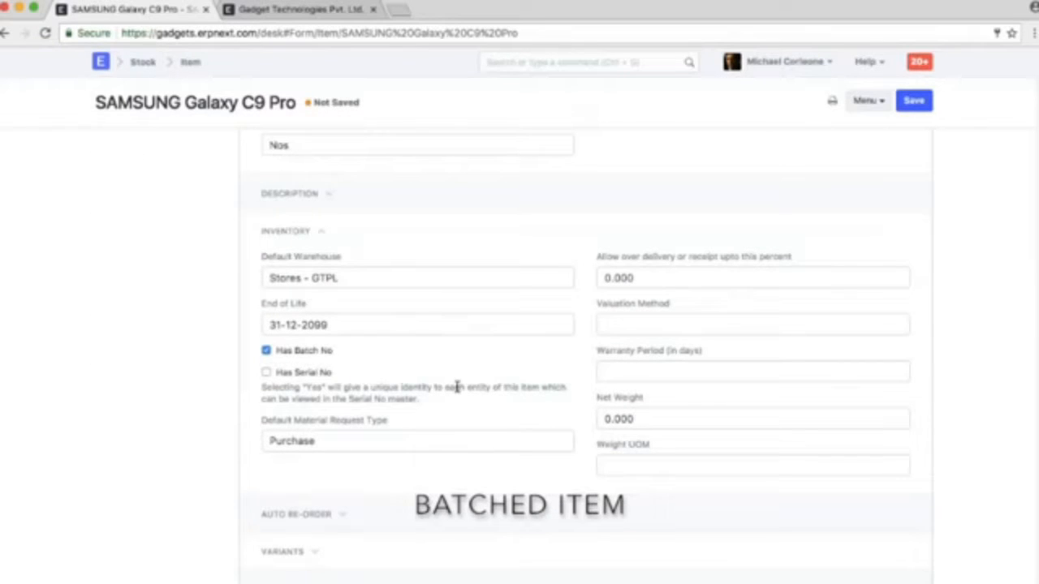
Add an auto re-order row that checks stock in All Warehouses - GTPL and requests for Stores - GTPL
scroll(457, 388, down, 2)
click(297, 369)
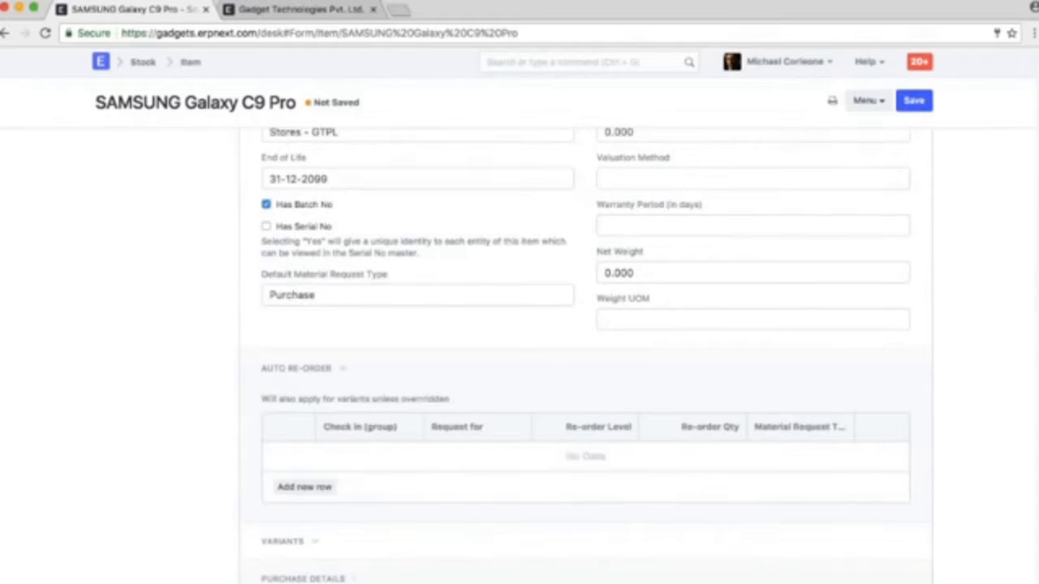
scroll(487, 366, down, 1)
click(304, 414)
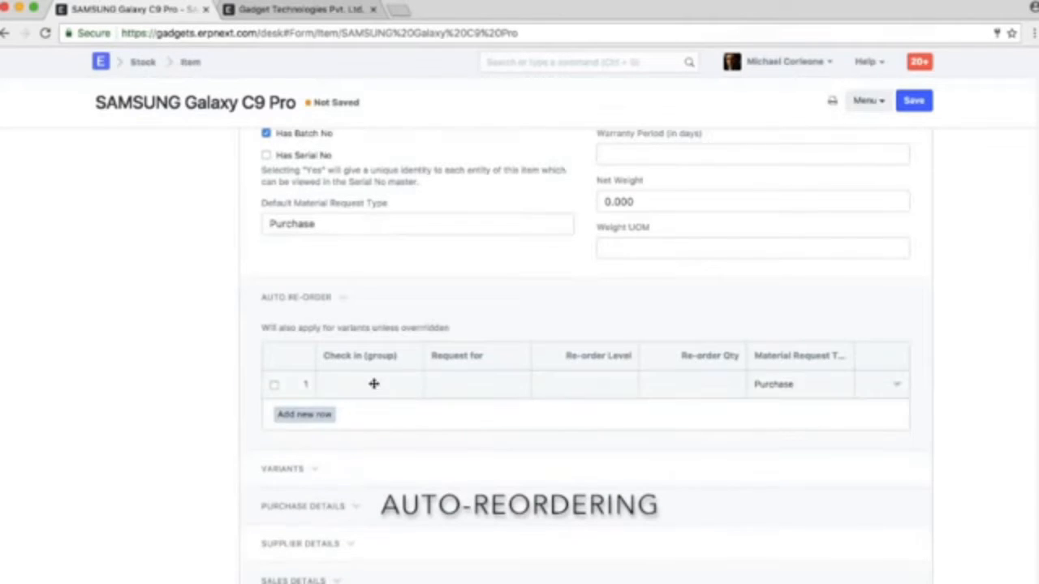
click(373, 384)
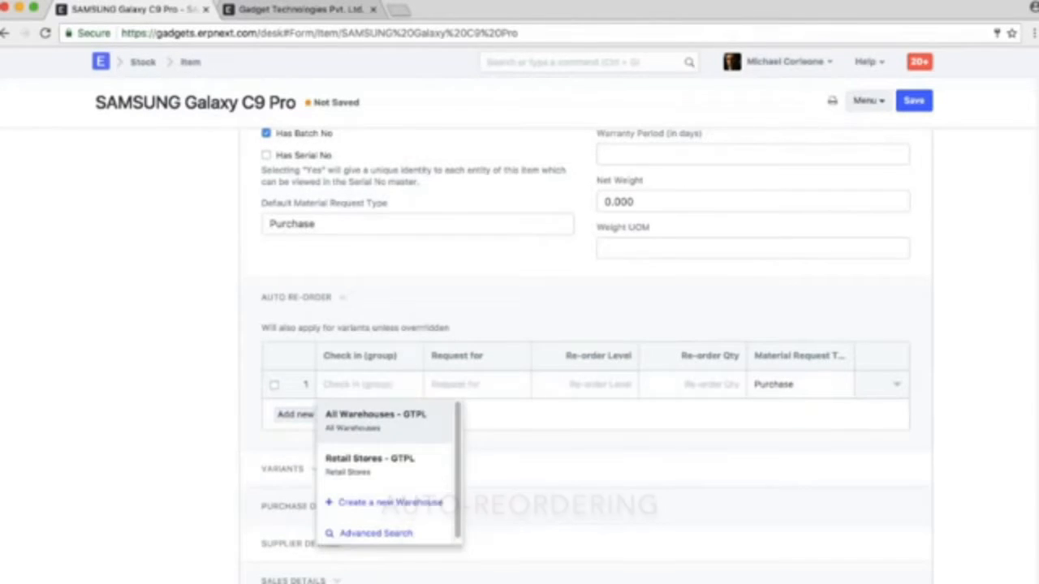
click(376, 419)
click(481, 385)
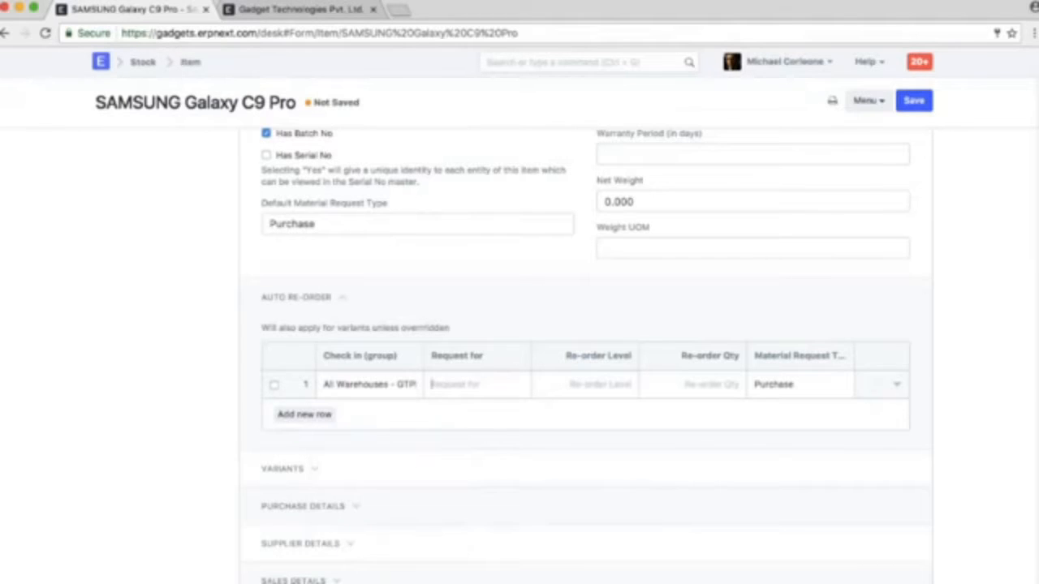
key(Return)
Set the auto re-order row's re-order level to 20 and its re-order quantity to 15
click(605, 382)
text(20)
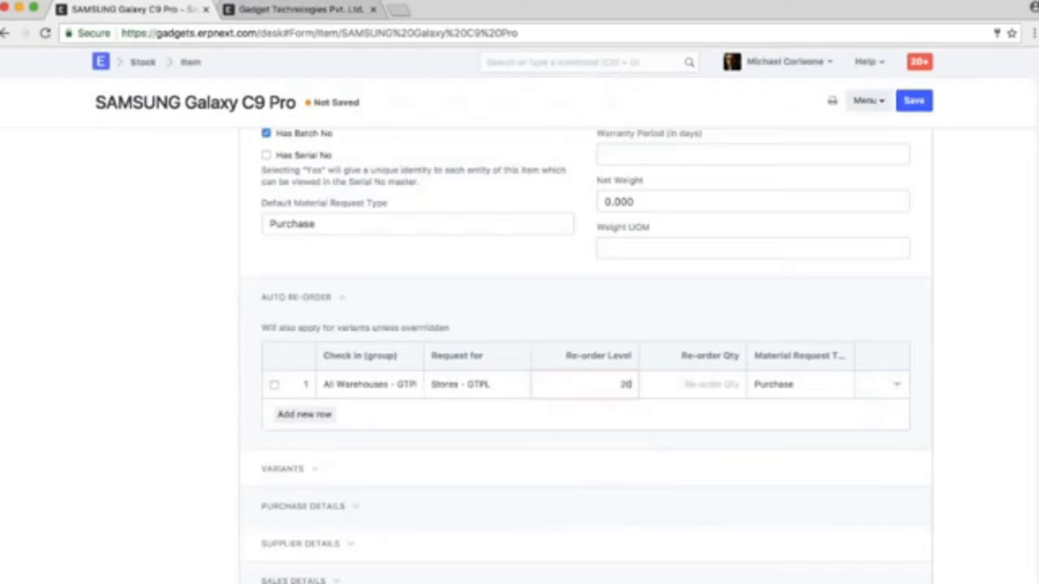
key(Tab)
text(15)
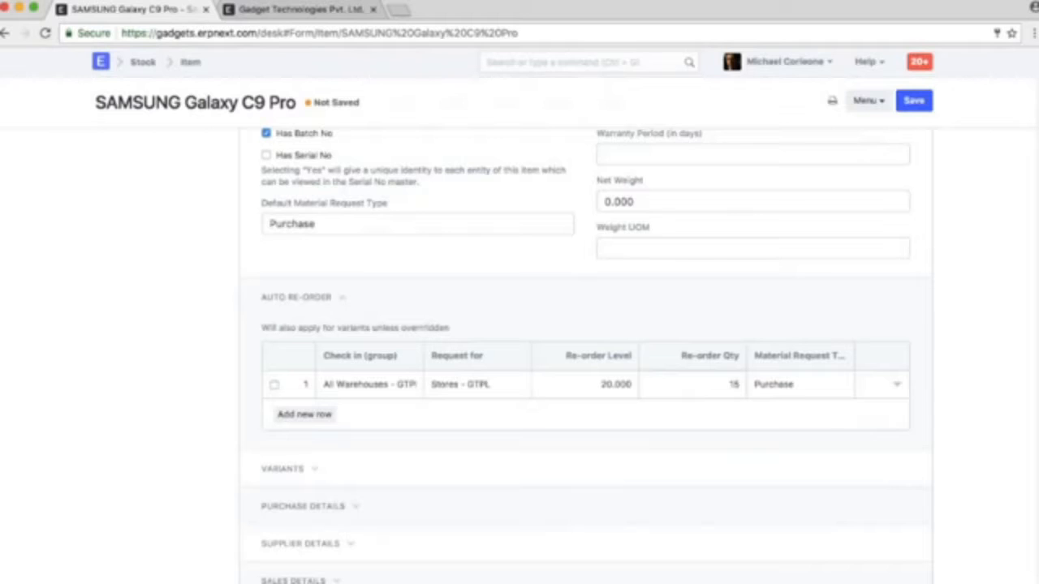
click(651, 433)
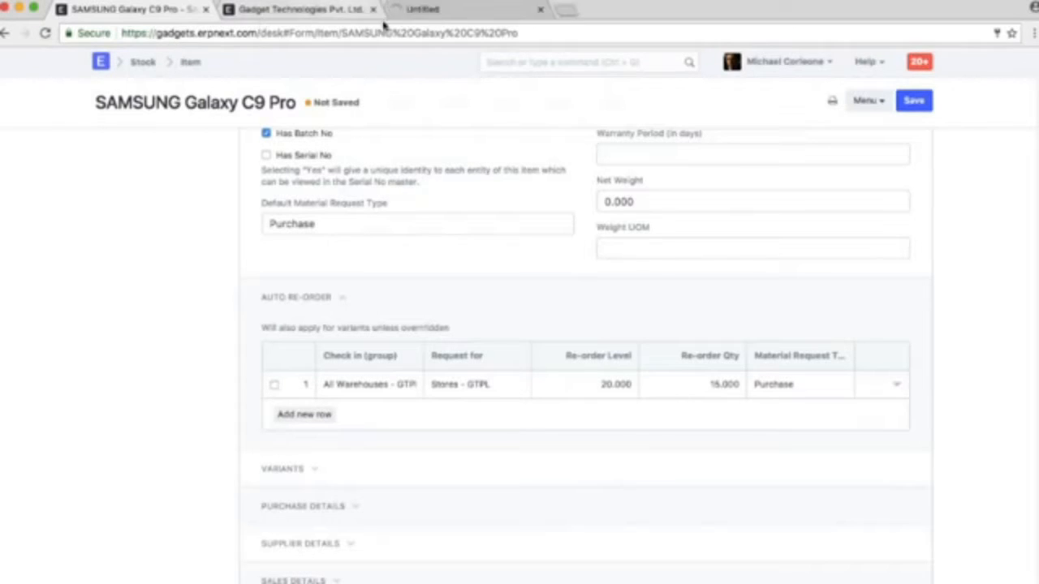
In the newly opened browser tab, search for "ware" and open the Warehouse Tree to examine the warehouse hierarchy
click(450, 10)
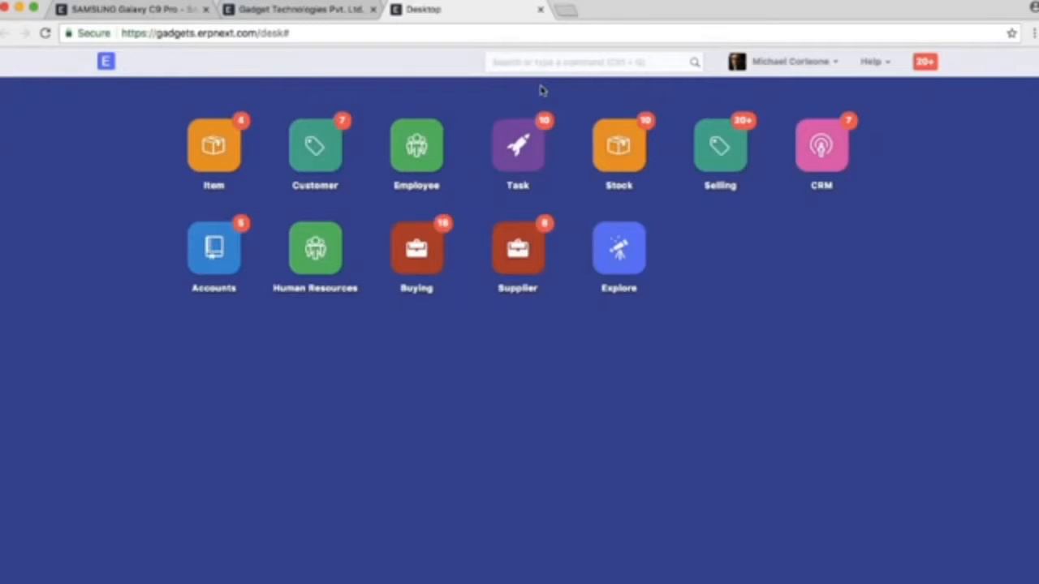
click(530, 63)
text(ware)
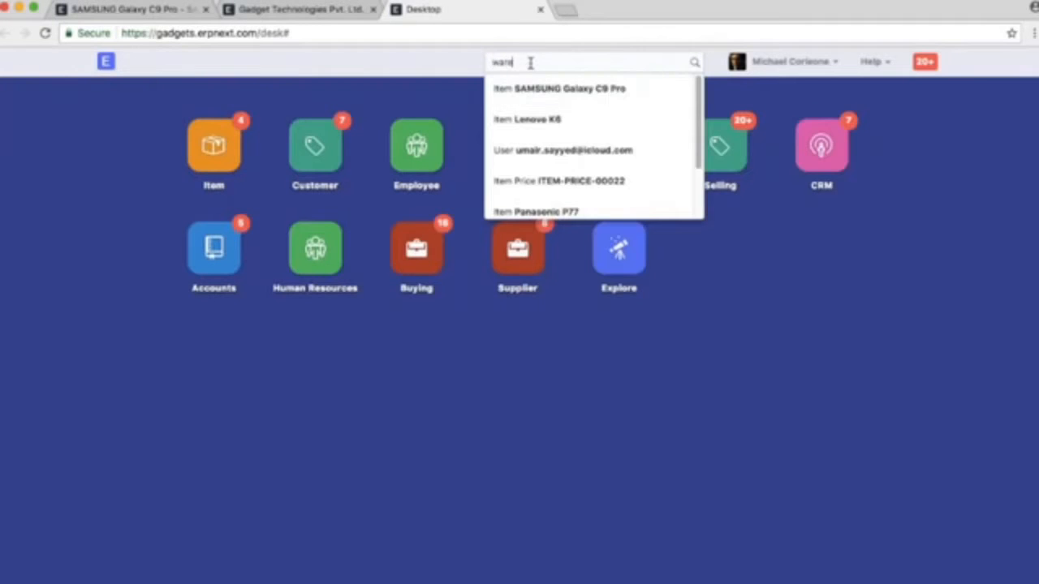
click(539, 102)
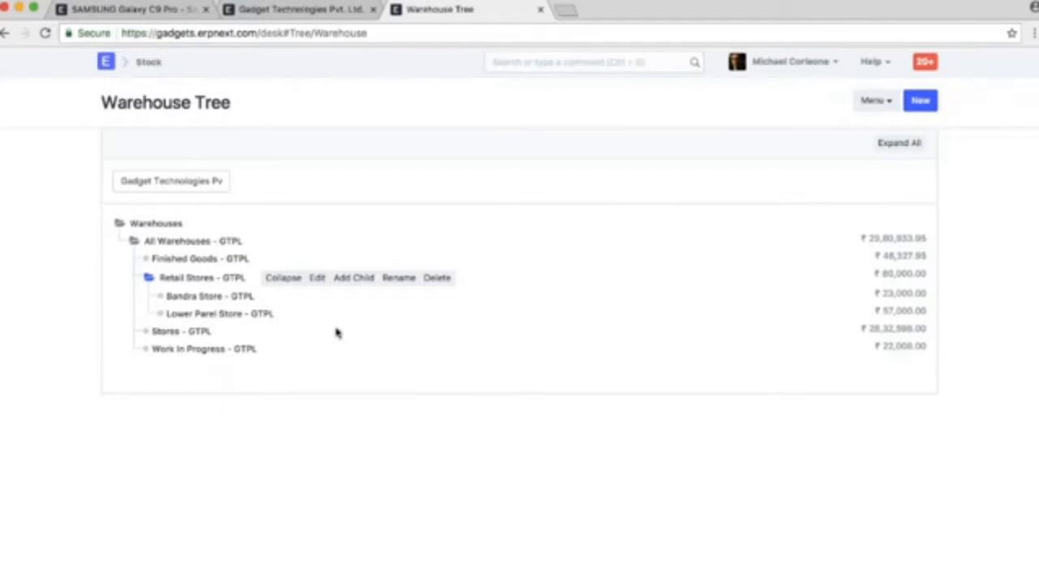
Return to the SAMSUNG Galaxy C9 Pro item and save its batch and auto re-order settings
click(136, 9)
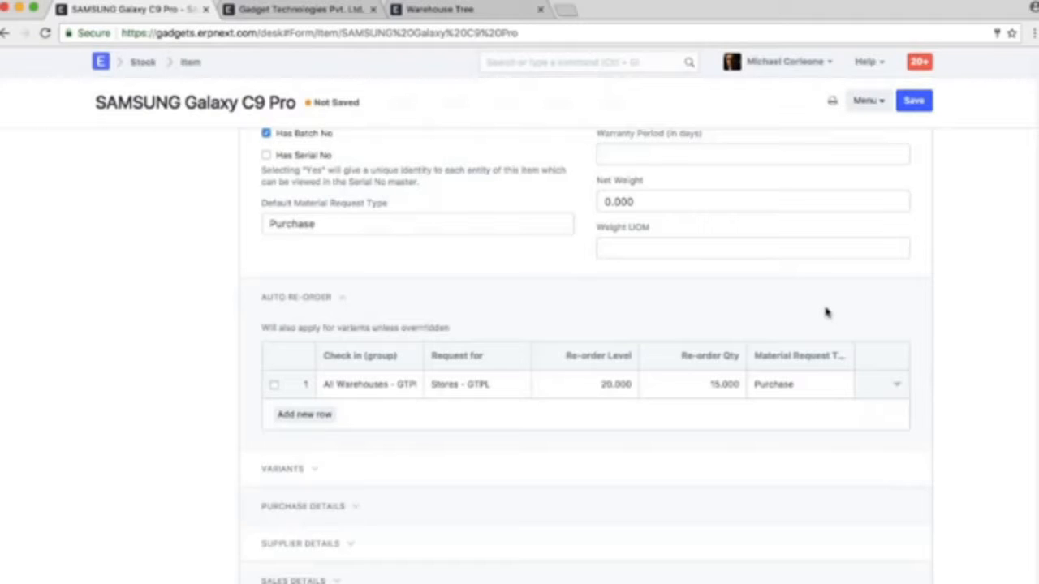
key(ctrl+s)
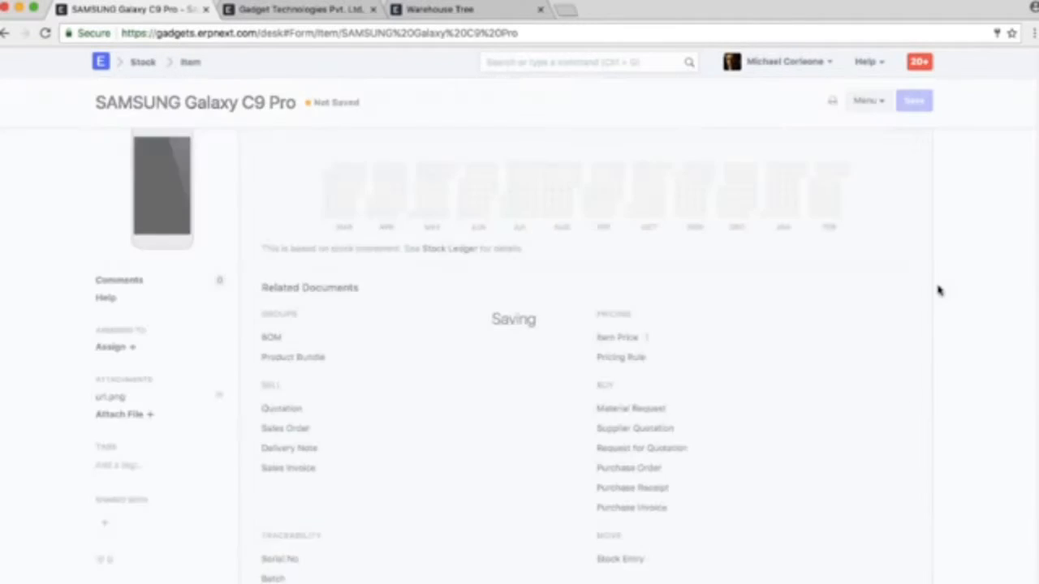
Expand and review the purchase, supplier and sales details sections of the SAMSUNG Galaxy C9 Pro item
scroll(725, 356, down, 15)
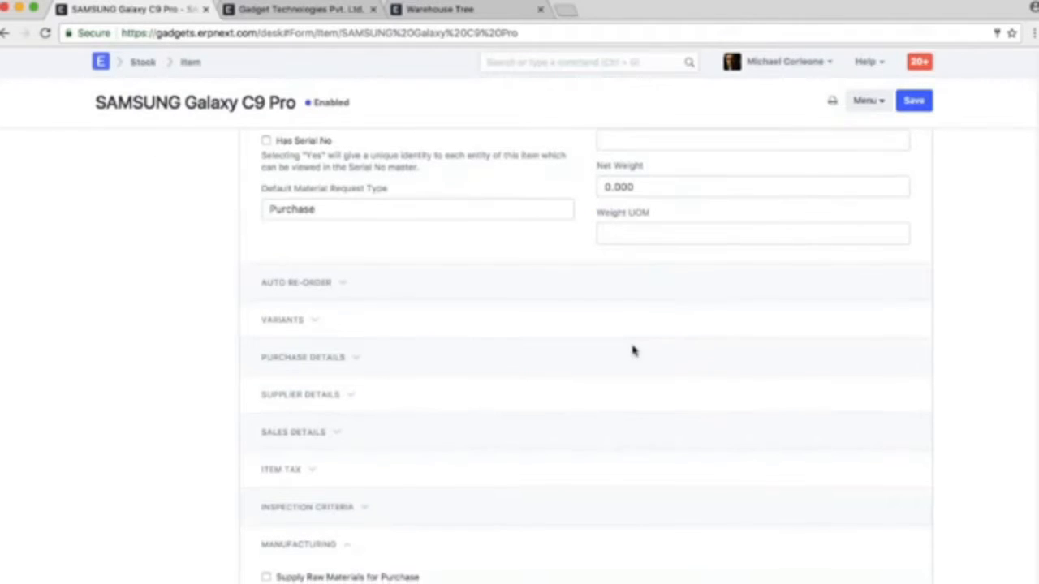
scroll(633, 350, down, 2)
click(308, 288)
scroll(309, 288, down, 2)
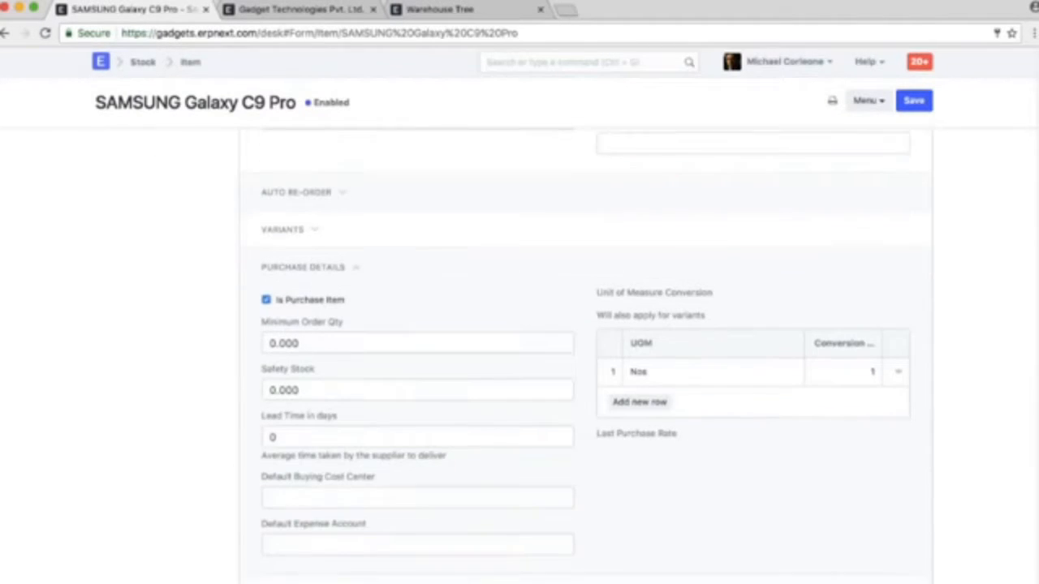
scroll(436, 387, down, 6)
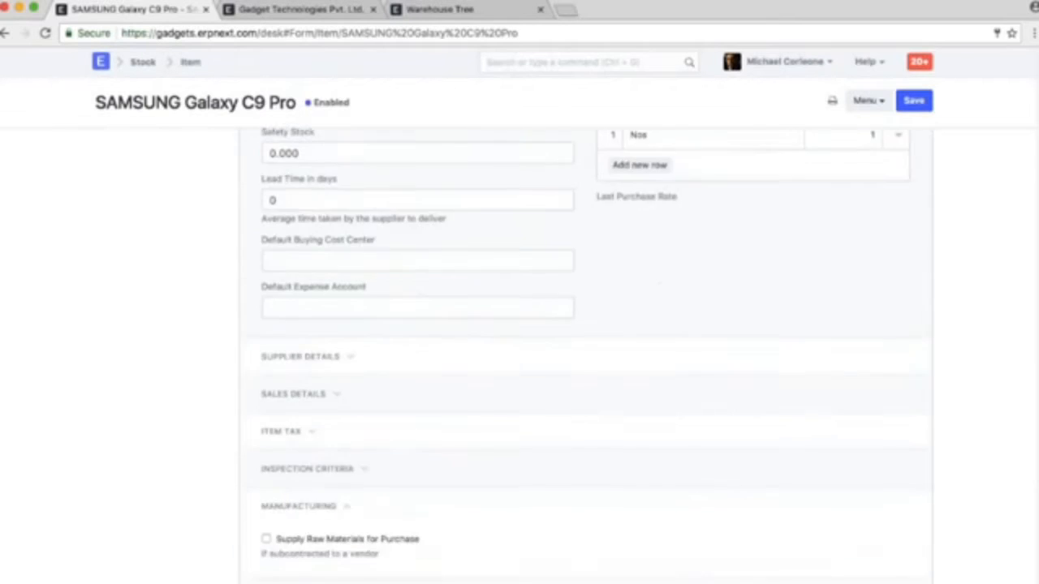
click(301, 269)
scroll(421, 348, down, 1)
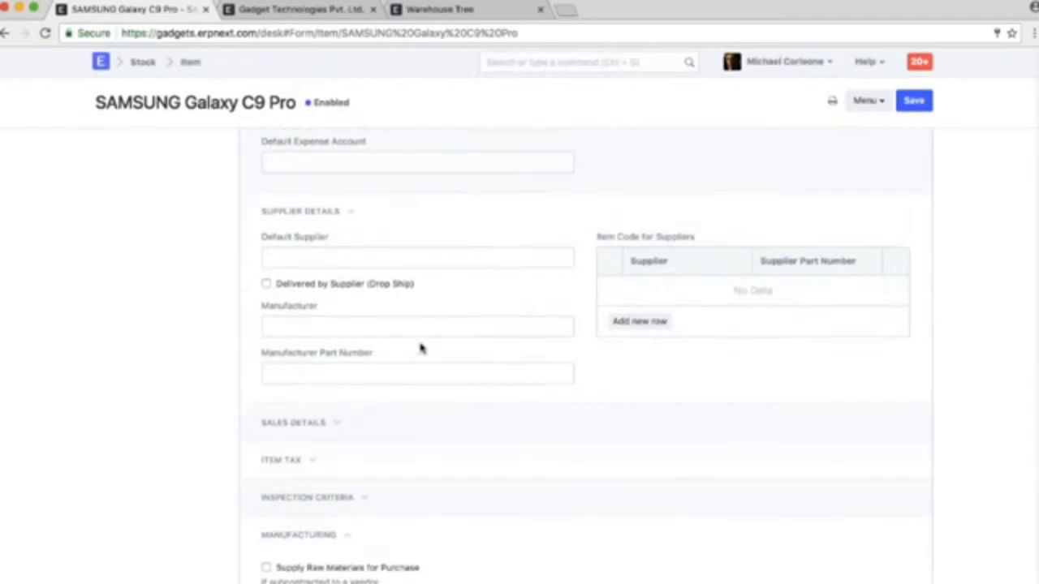
click(448, 258)
click(452, 424)
scroll(452, 425, down, 2)
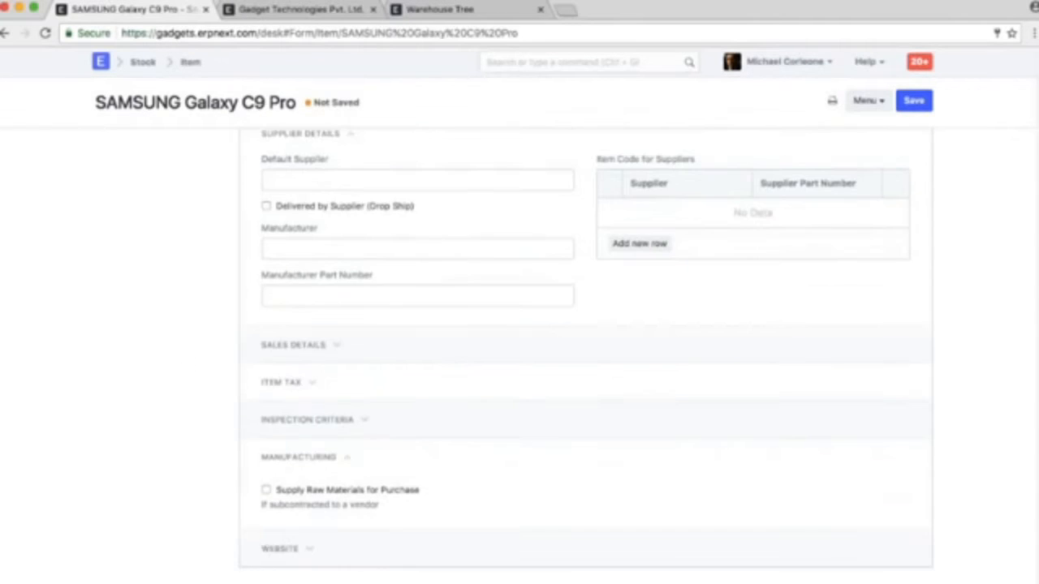
click(304, 346)
scroll(390, 358, down, 2)
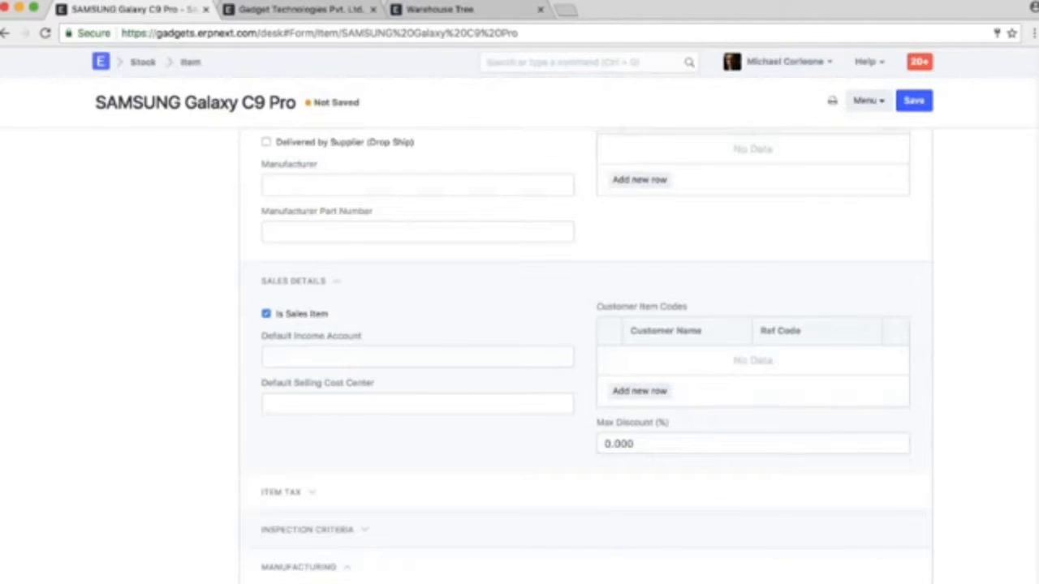
scroll(585, 357, up, 5)
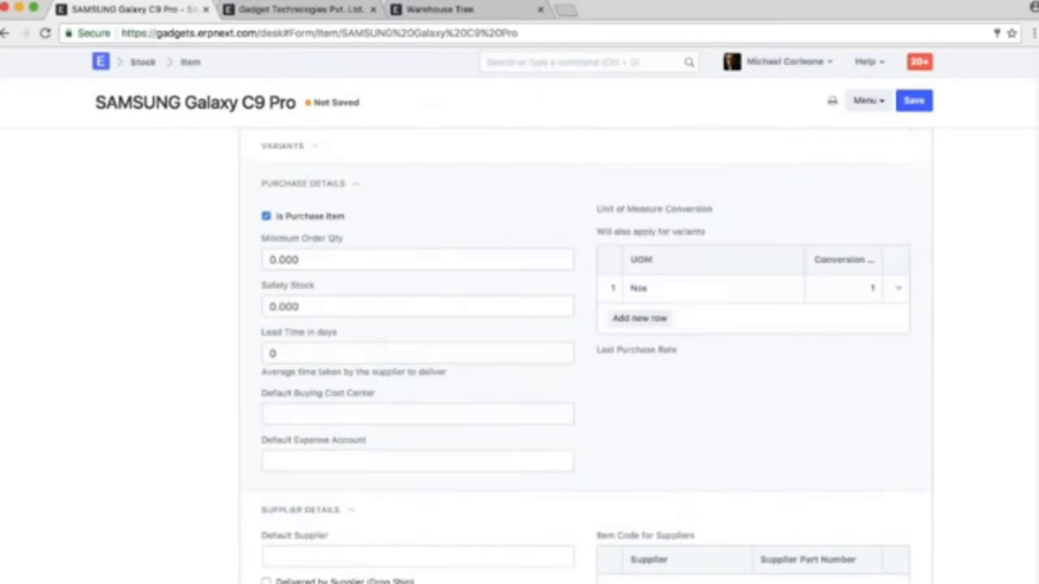
Expand and review the item's Item Tax and Inspection Criteria sections, check its Manufacturing section, and save the item
scroll(585, 357, down, 5)
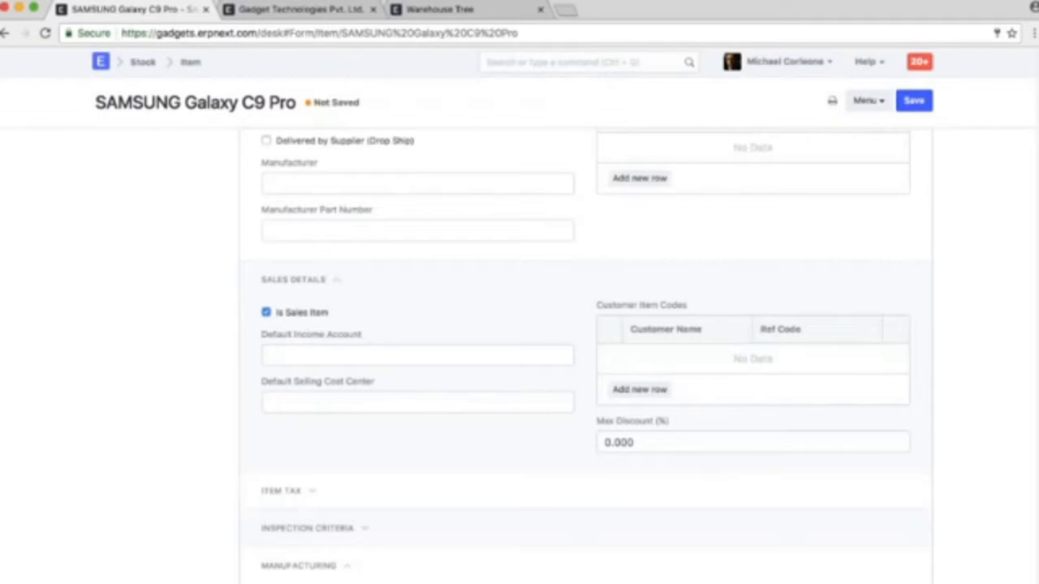
scroll(412, 338, down, 3)
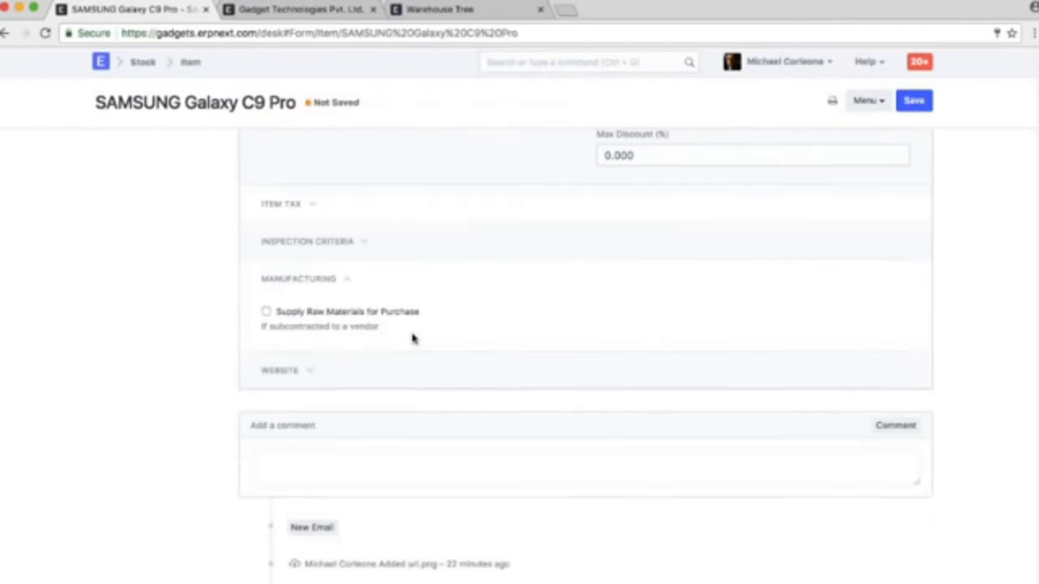
click(293, 205)
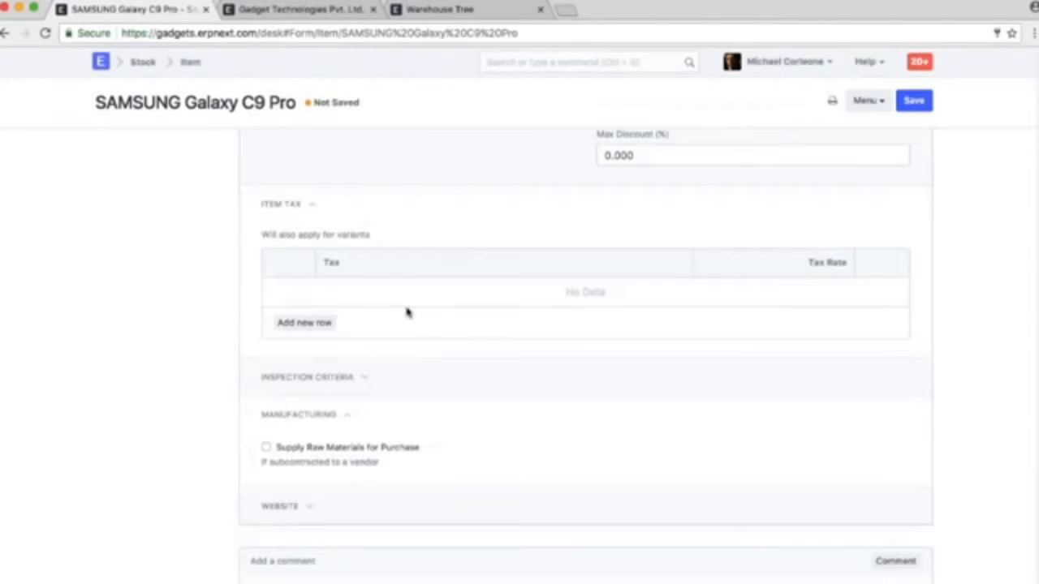
click(353, 378)
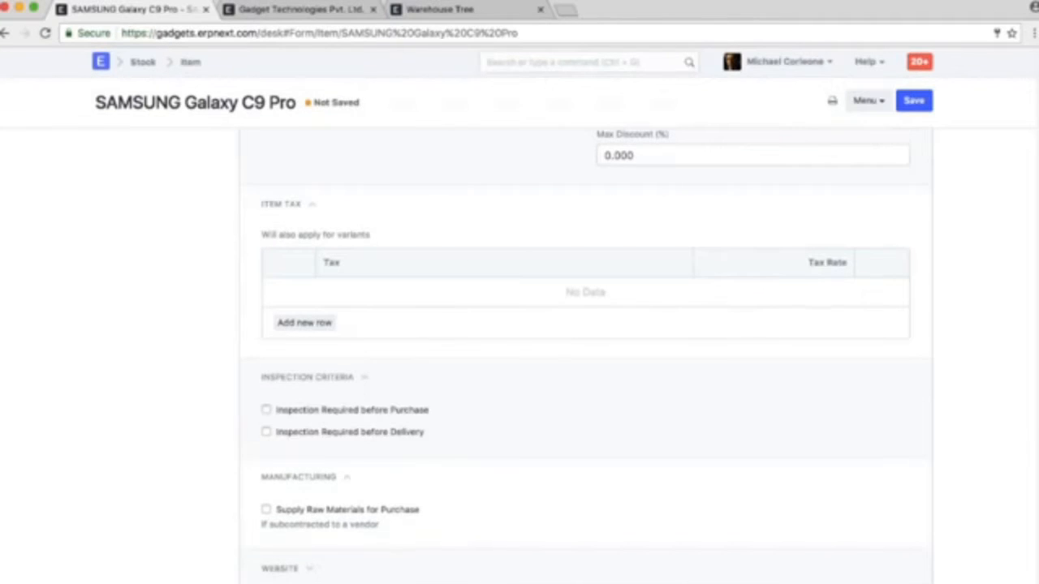
scroll(464, 393, down, 2)
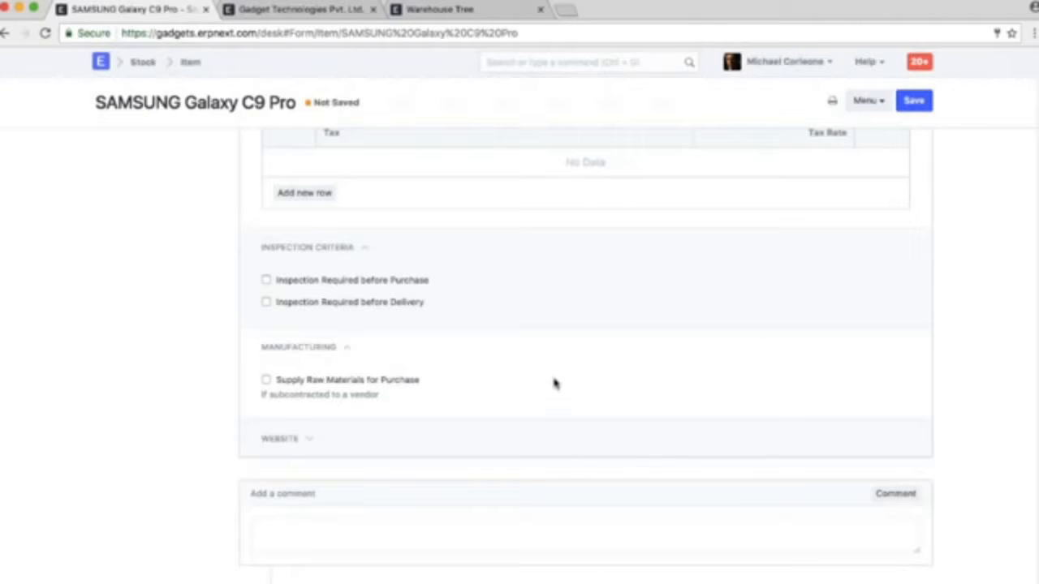
scroll(554, 383, up, 20)
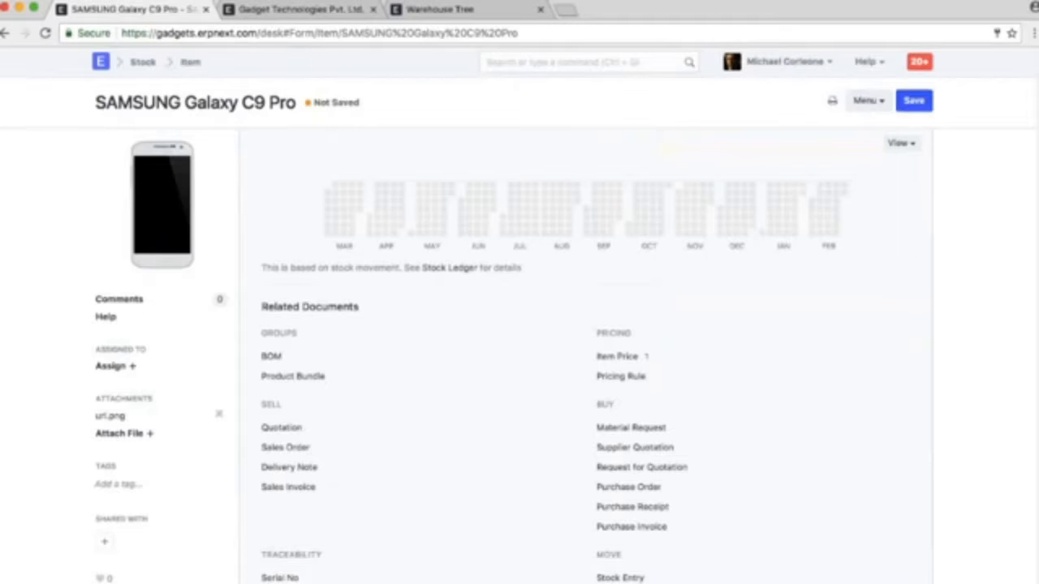
click(914, 100)
Search for "stock re", open the Stock Reconciliation list and examine the items and difference account of SR/00001
click(609, 64)
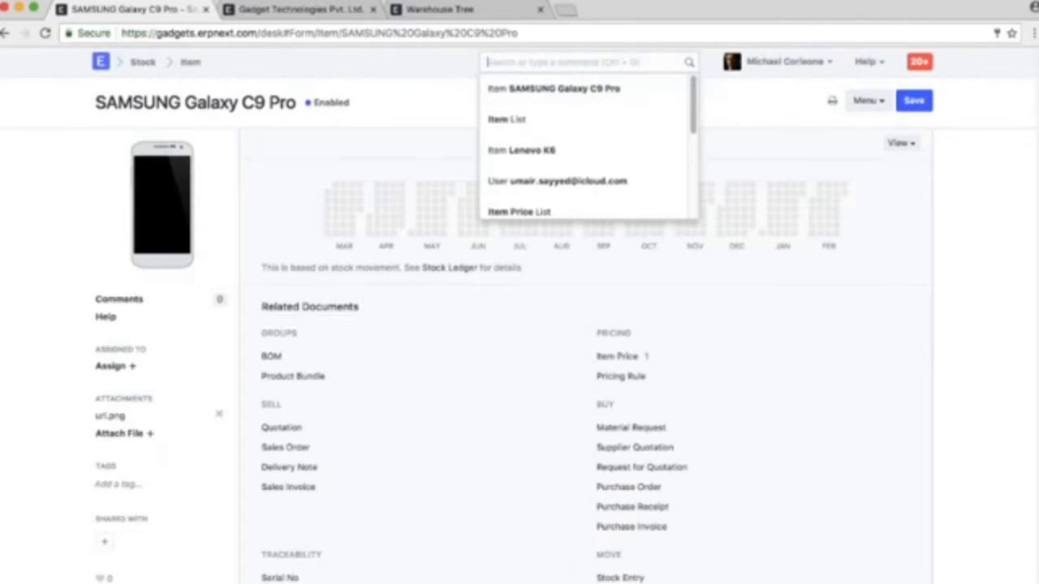
text(stock re)
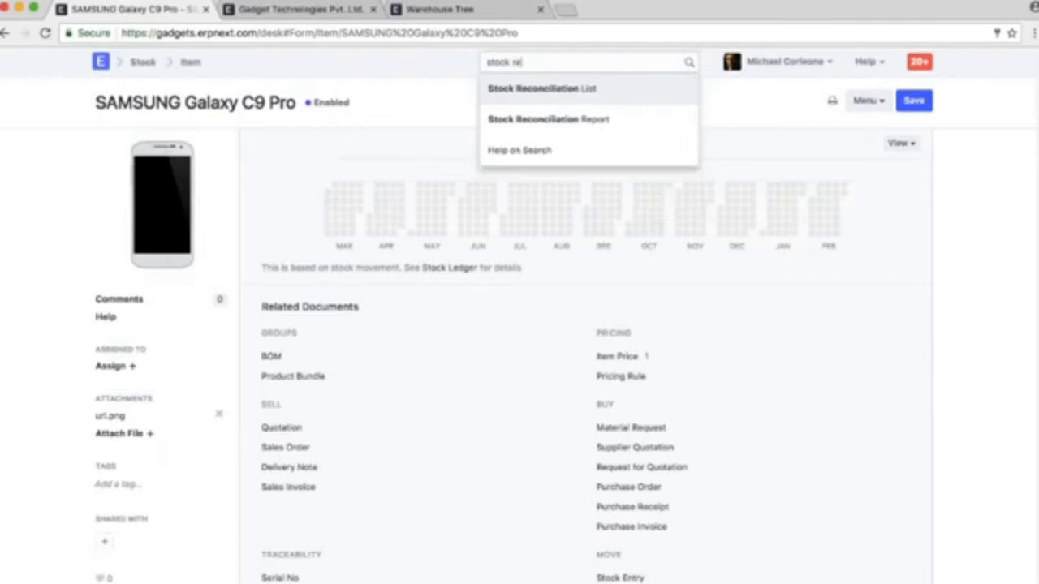
key(Return)
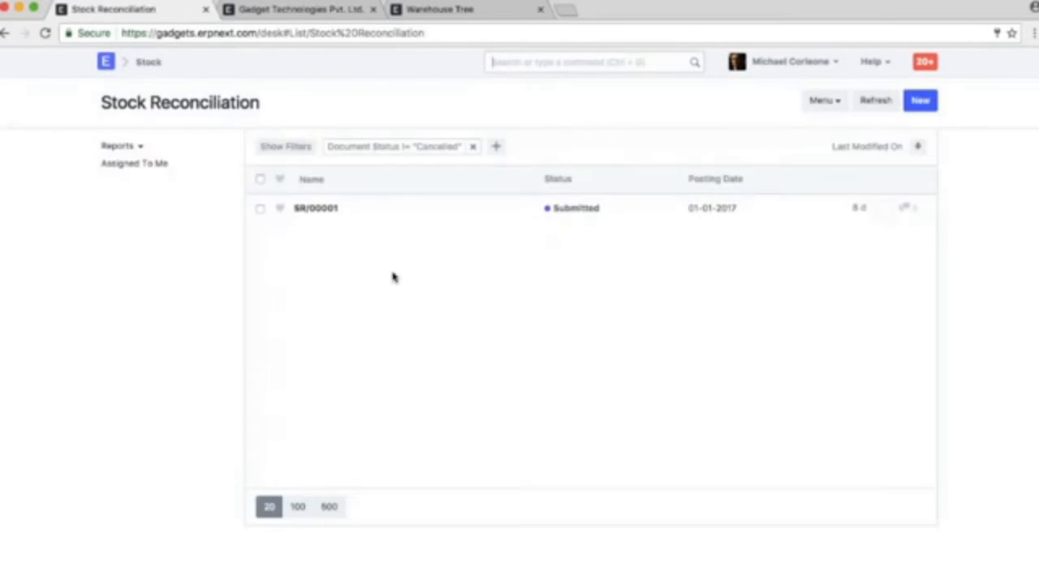
click(312, 210)
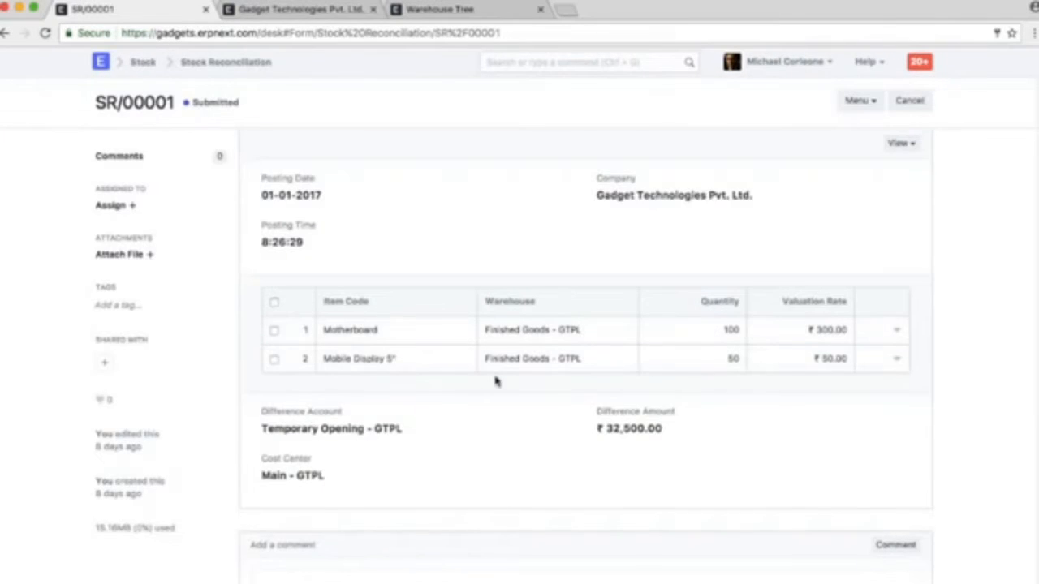
scroll(487, 377, down, 2)
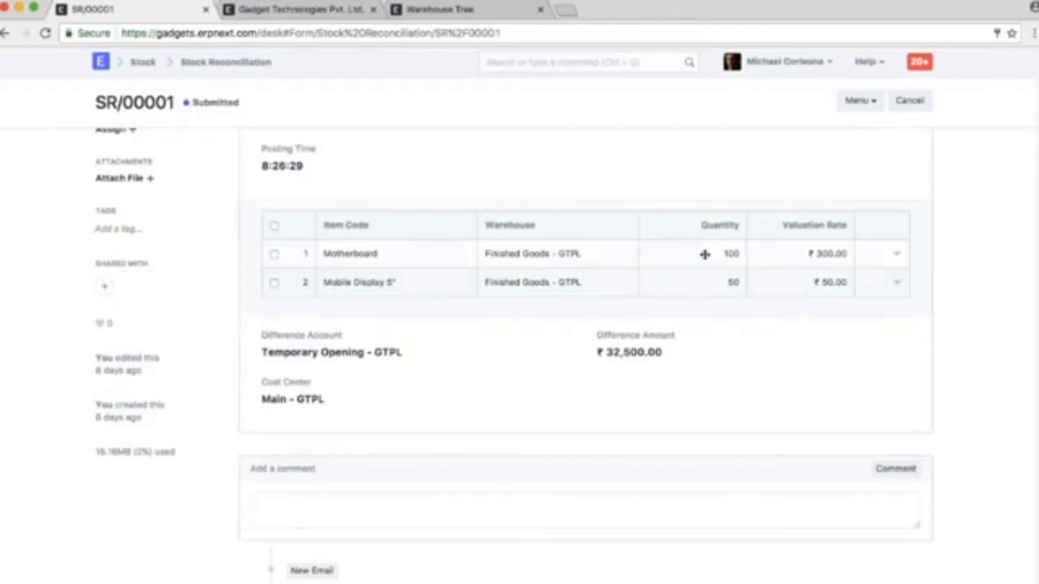
scroll(649, 248, up, 2)
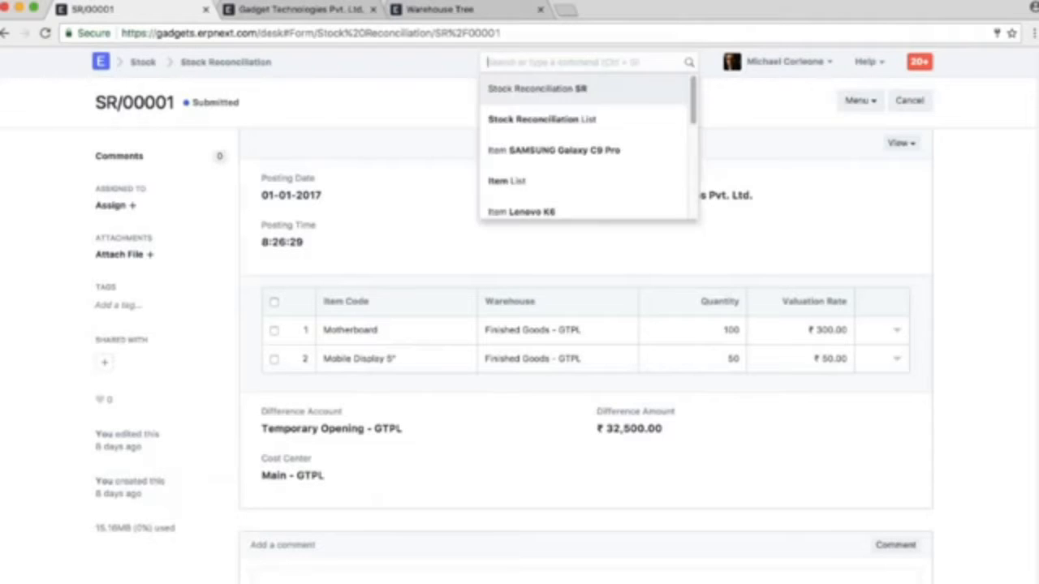
Create a new Stock Entry and set its purpose to Material Receipt
click(605, 63)
text(new stoc)
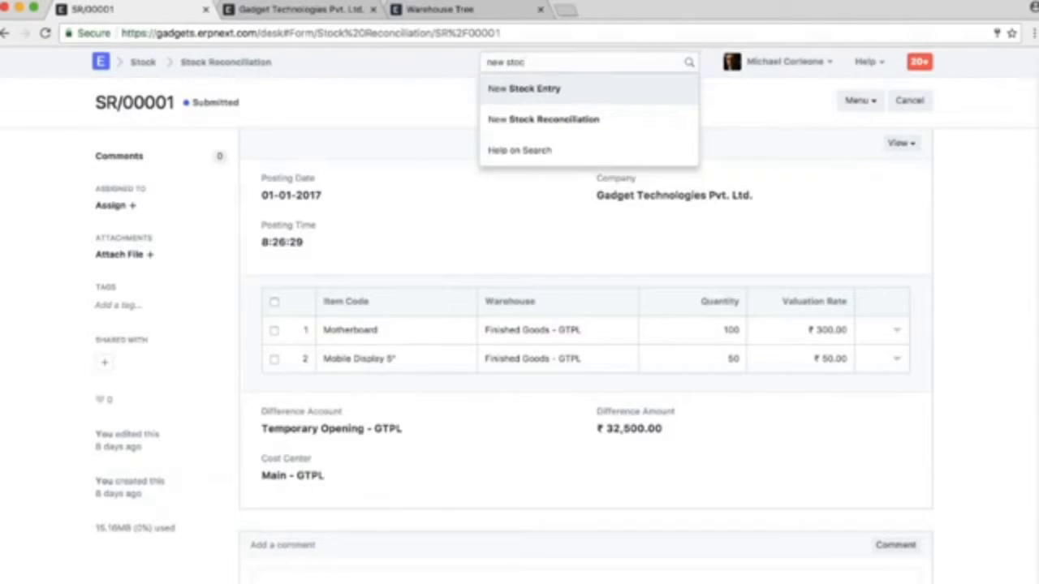
click(559, 89)
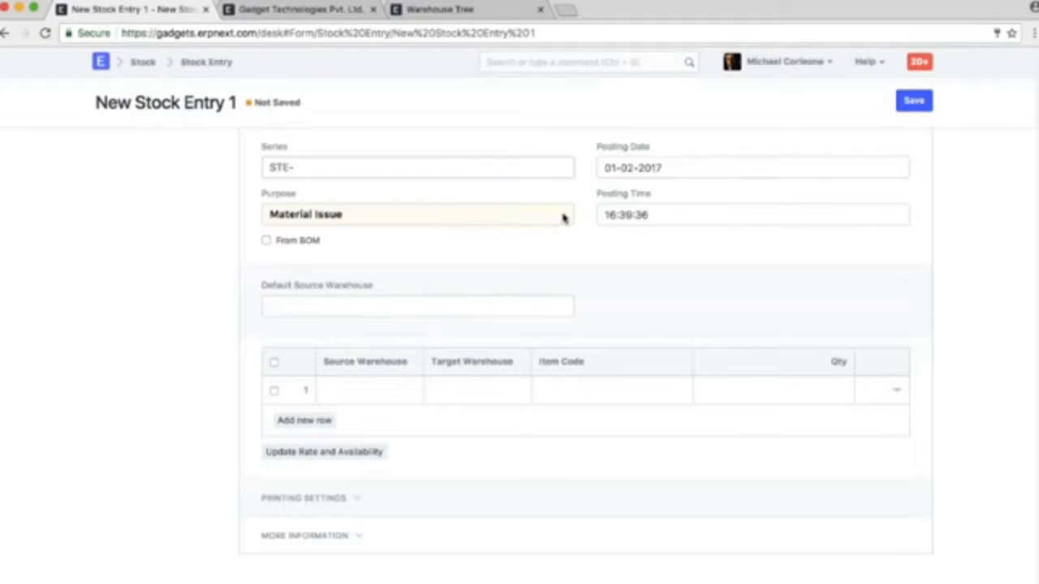
click(368, 234)
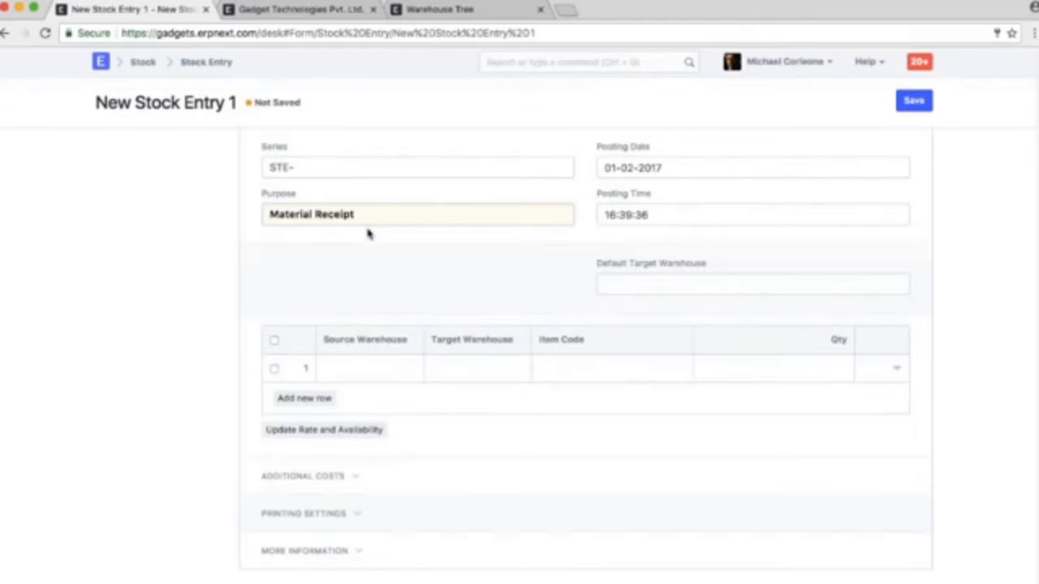
Set the stock entry's default target warehouse to Stores - GTPL
click(633, 284)
text(sto)
click(639, 311)
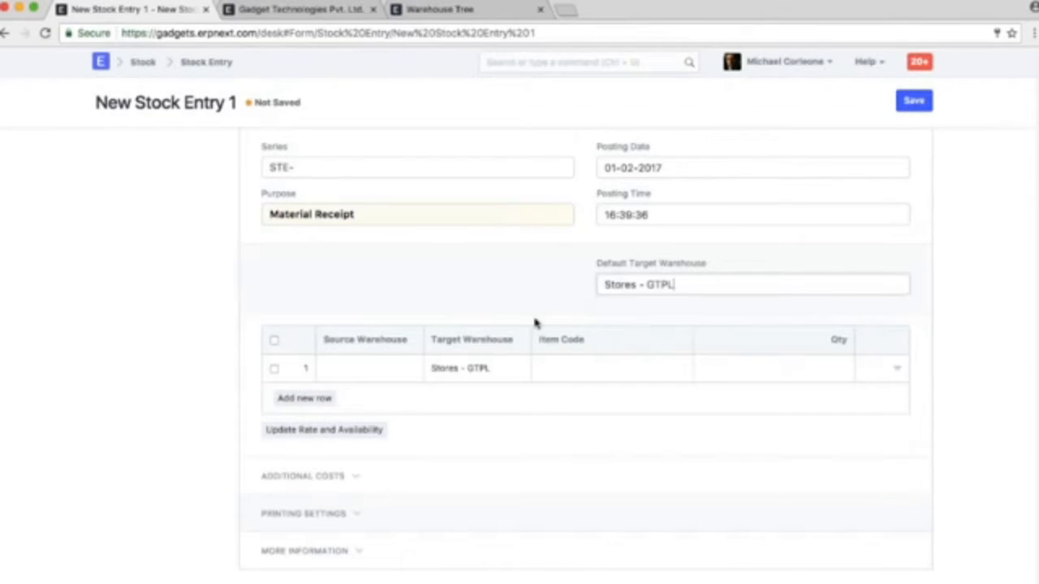
Enter Lenovo K6 in the first item row and SAMSUNG Galaxy C9 Pro in a newly added second row
scroll(406, 380, down, 1)
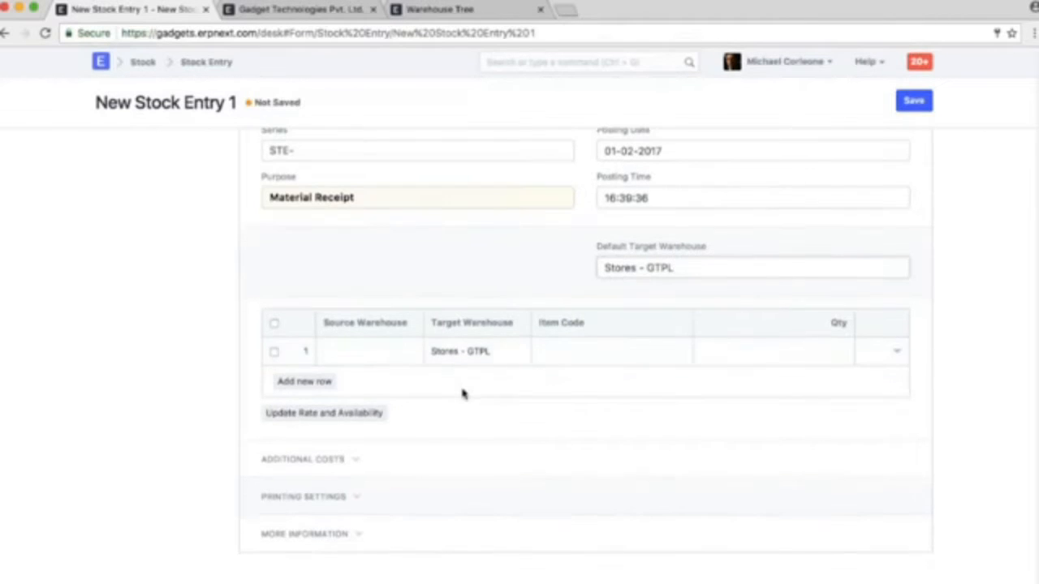
click(625, 357)
text(ieno)
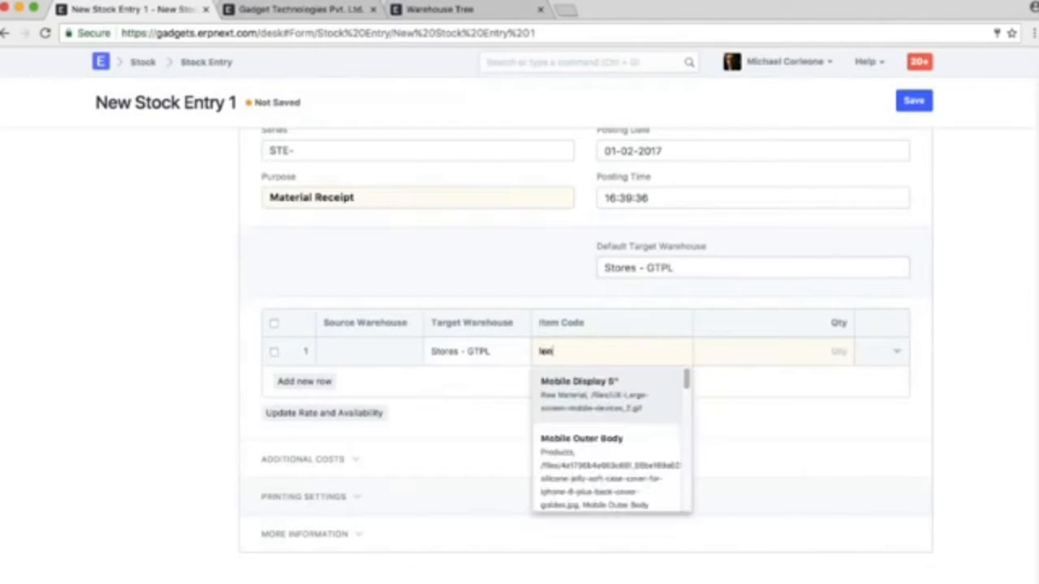
click(625, 396)
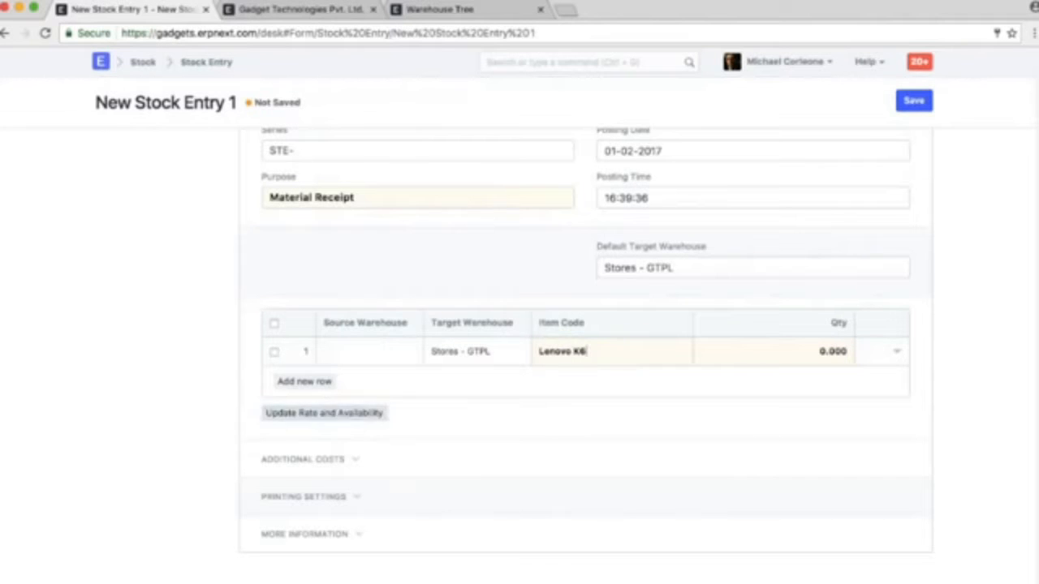
click(305, 382)
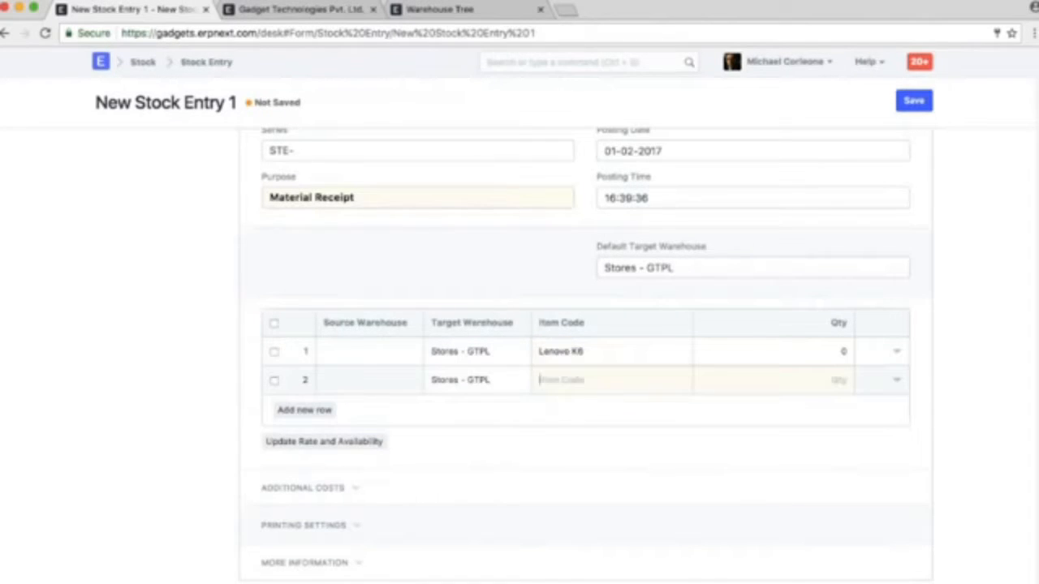
text(sa)
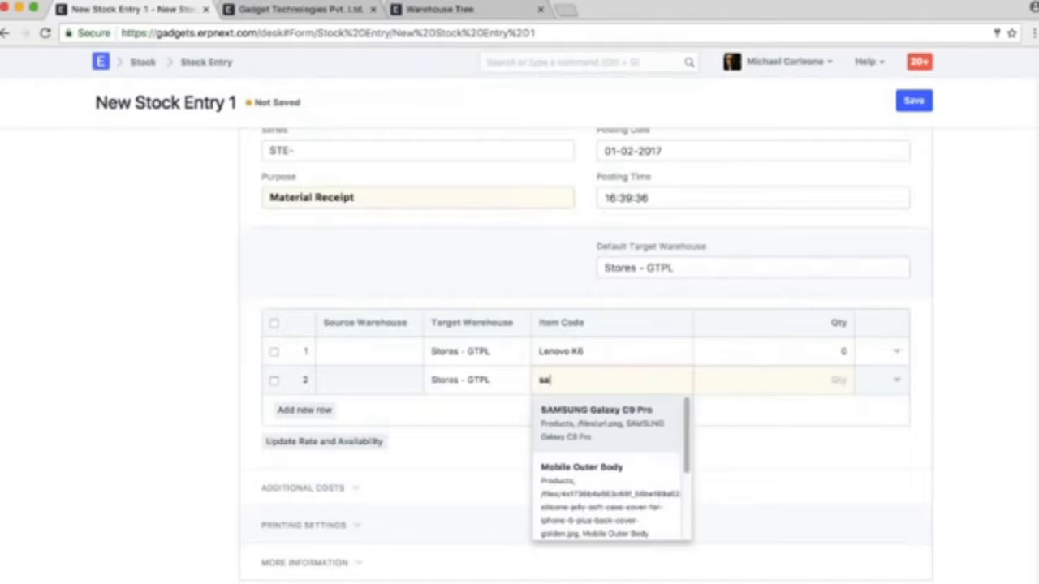
text(m)
key(Return)
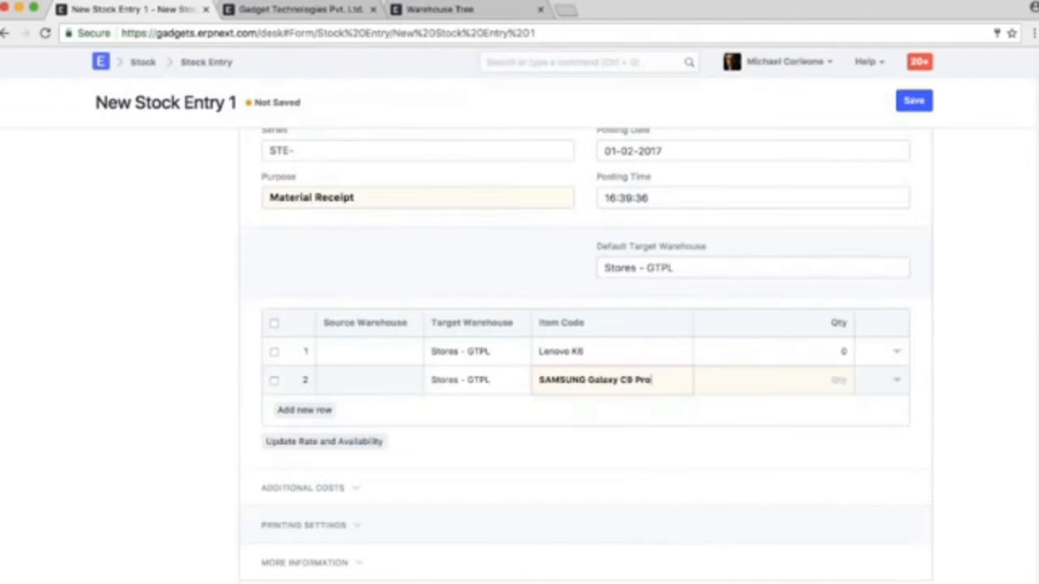
Set the quantity to 5 for Lenovo K6 and 8 for SAMSUNG Galaxy C9 Pro
click(828, 352)
click(820, 351)
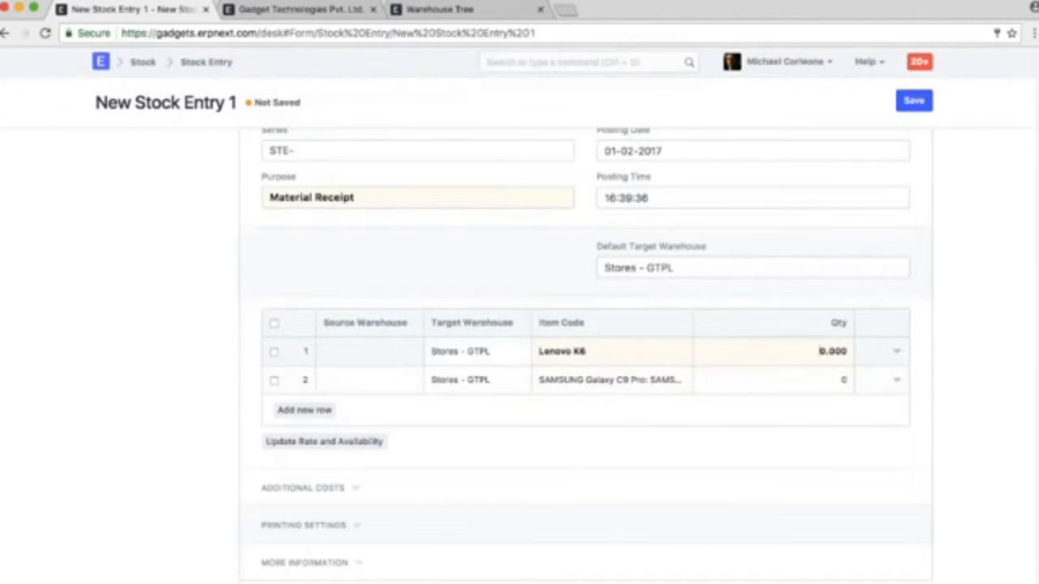
double_click(820, 351)
text(5)
click(807, 379)
double_click(805, 378)
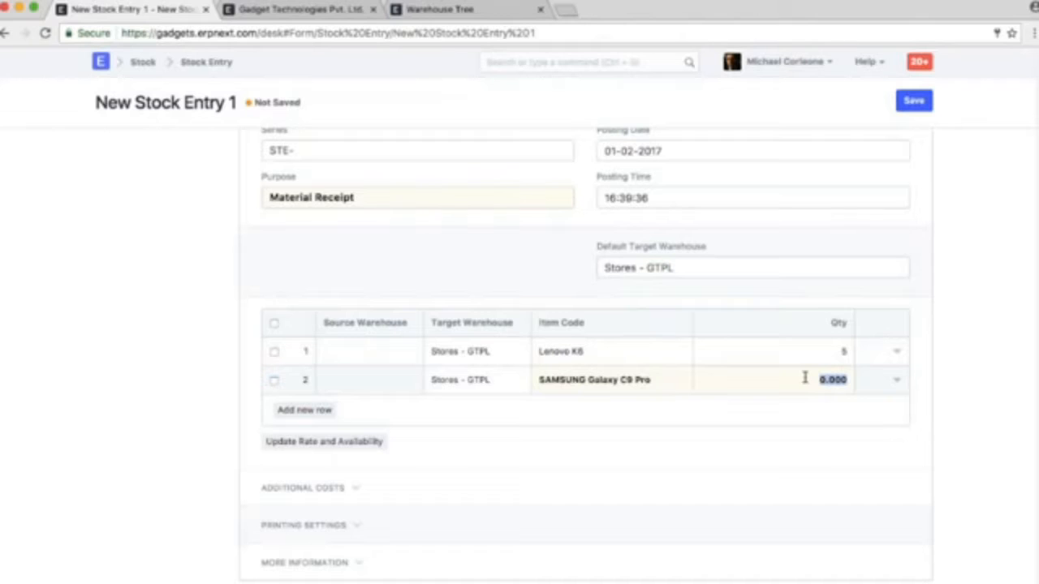
text(8)
Open the Lenovo K6 row's details, check its serial number section, and set the basic rate to 5500
click(897, 352)
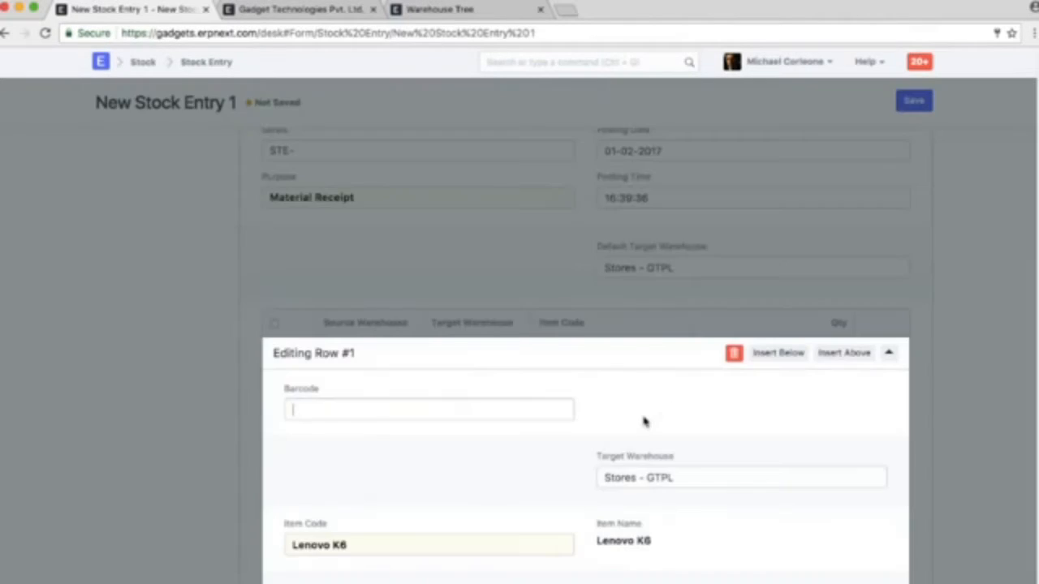
scroll(642, 421, down, 5)
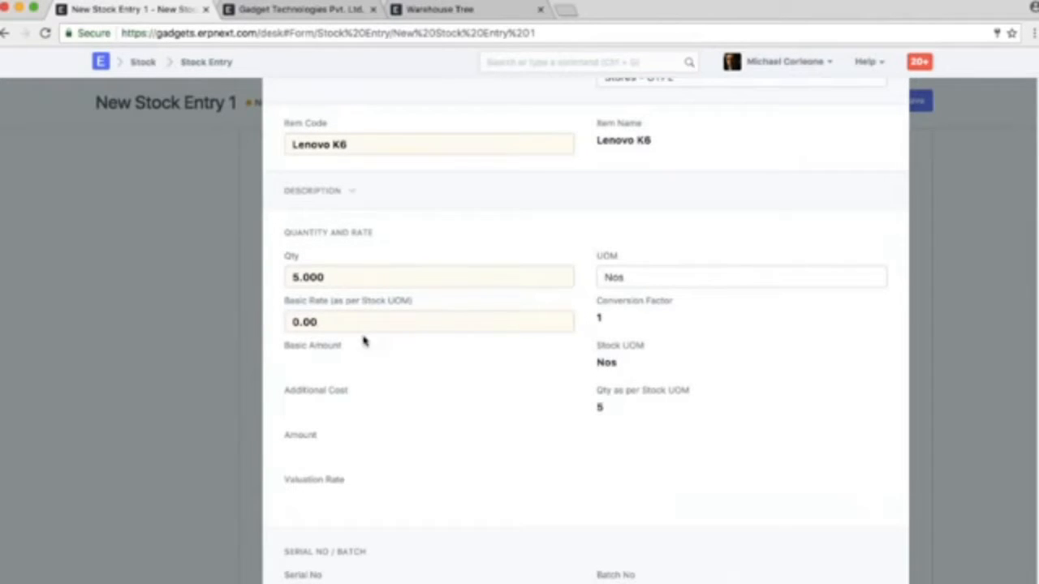
click(340, 322)
scroll(341, 322, down, 2)
scroll(585, 325, down, 1)
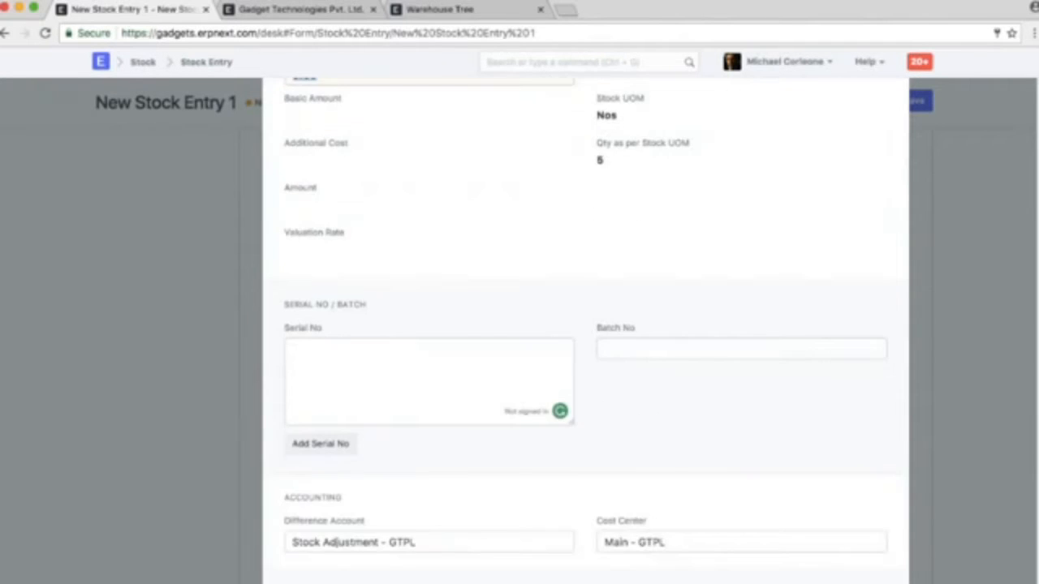
scroll(585, 325, up, 3)
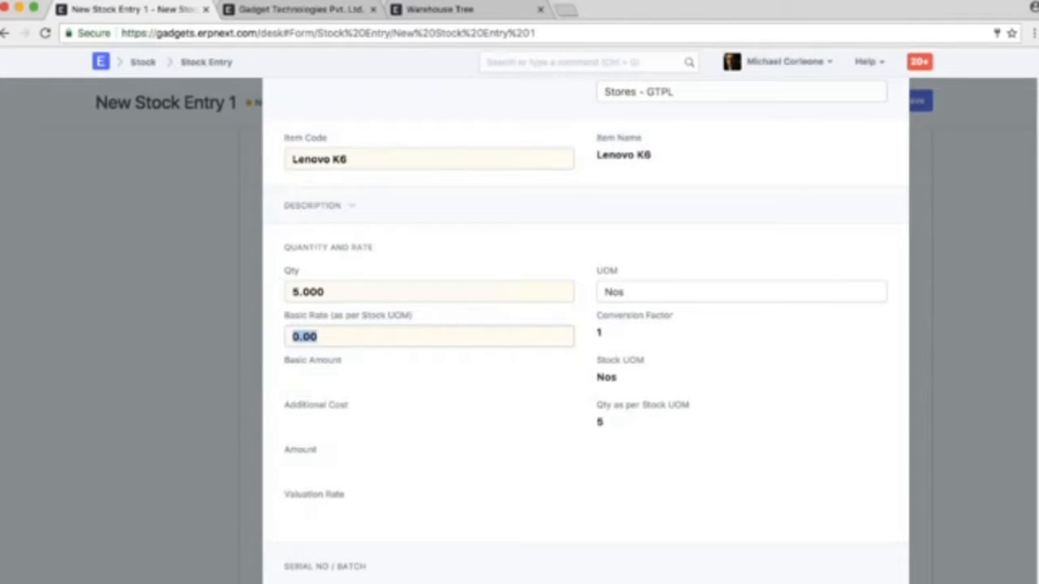
text(5500)
Set the basic rate of the SAMSUNG Galaxy C9 Pro row to 34000 and close the row's details
key(ctrl+Down)
scroll(450, 408, down, 1)
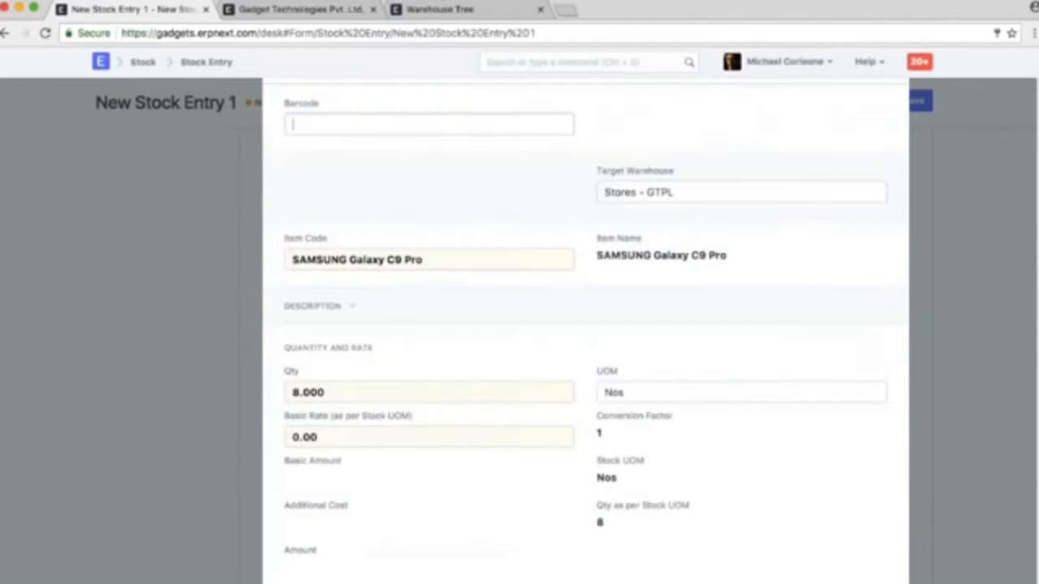
click(366, 437)
text(34000)
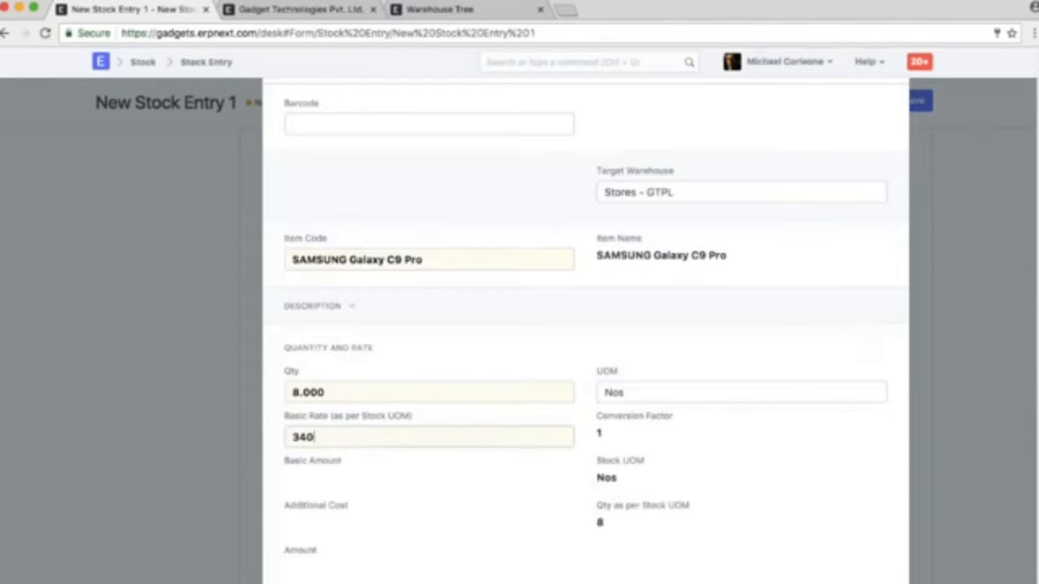
click(934, 417)
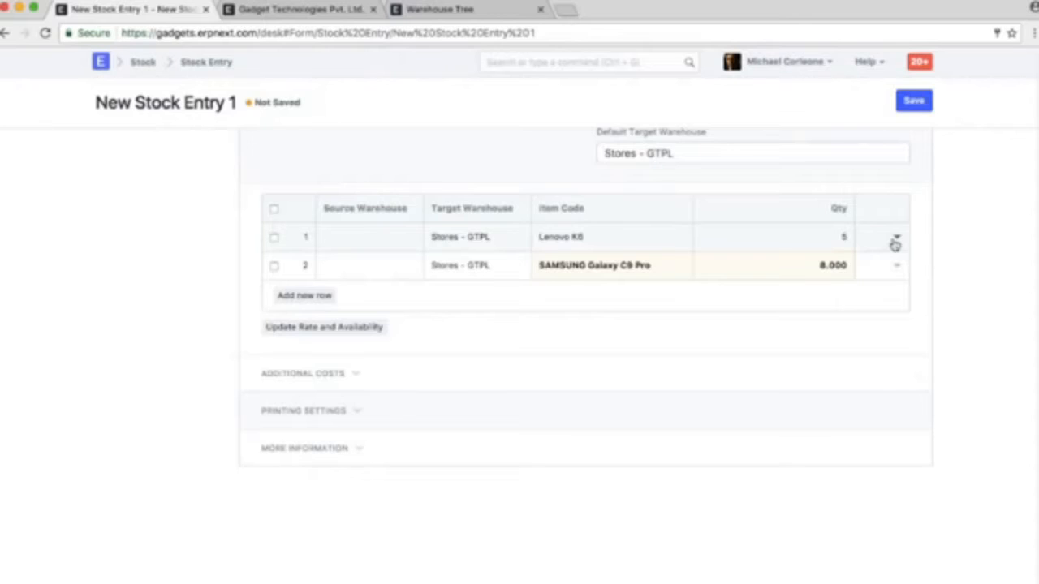
Reopen the Lenovo K6 row's details and change its difference account to Temporary Opening - GTPL
click(895, 242)
scroll(556, 387, down, 6)
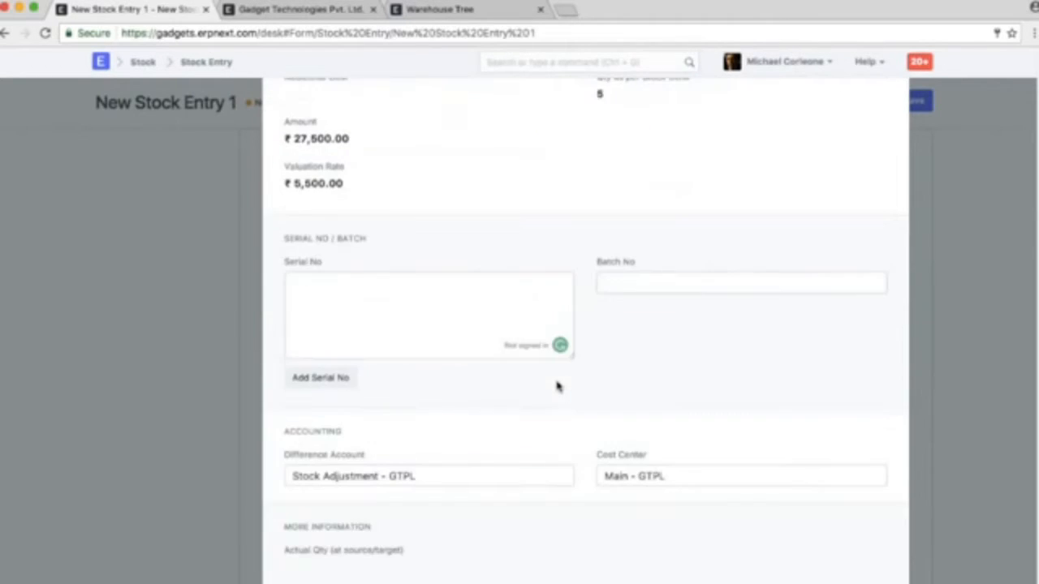
scroll(557, 387, down, 1)
triple_click(486, 423)
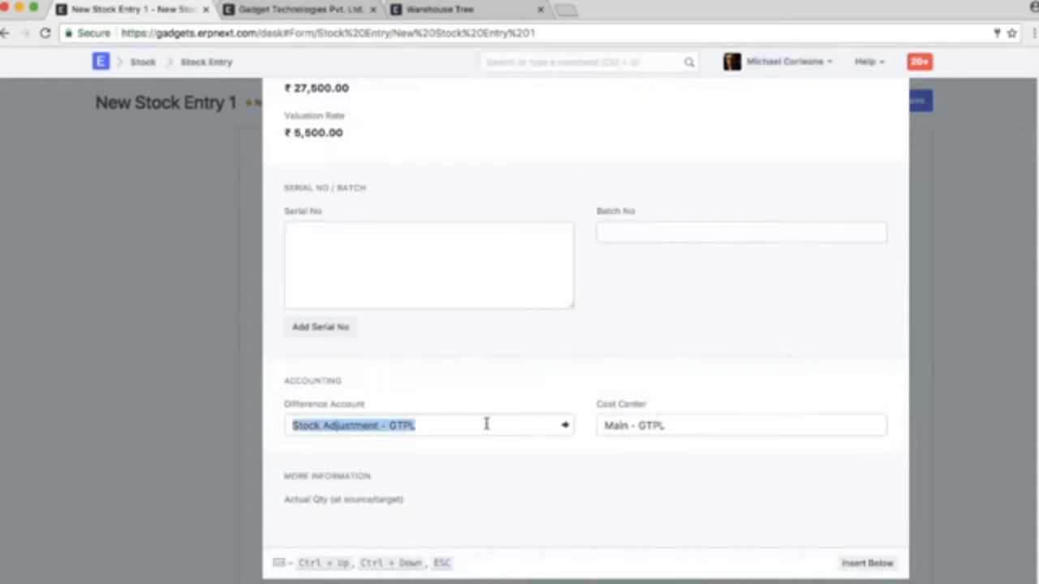
text(tem)
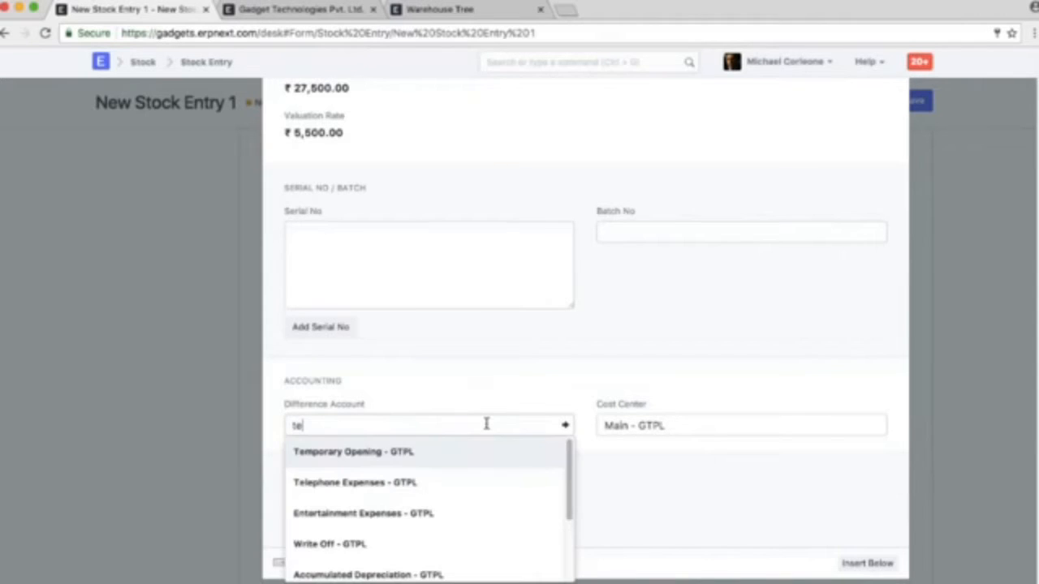
key(Return)
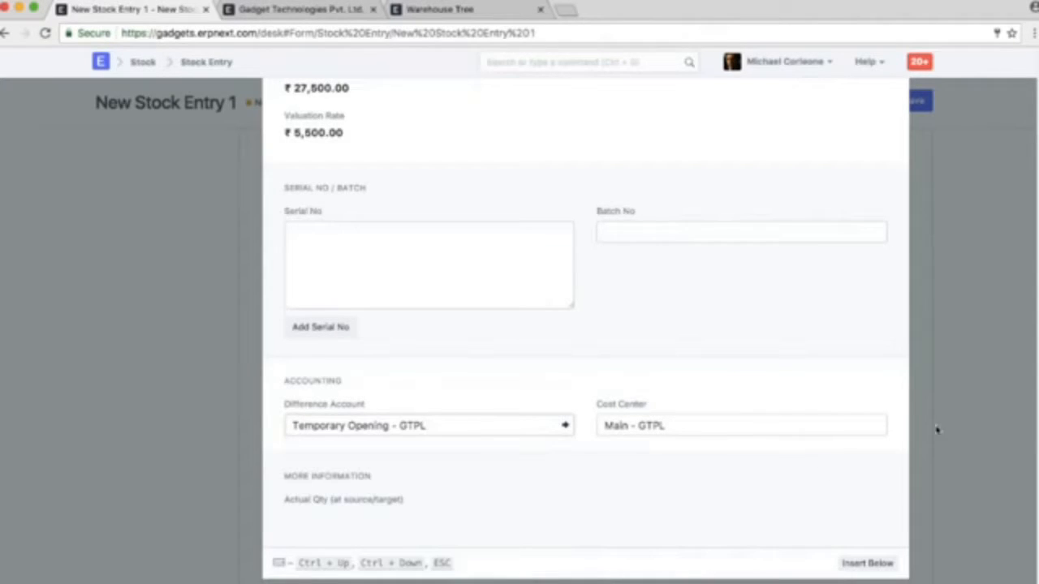
Change the difference account of the SAMSUNG Galaxy C9 Pro row to Temporary Opening - GTPL and close the row's details
click(939, 426)
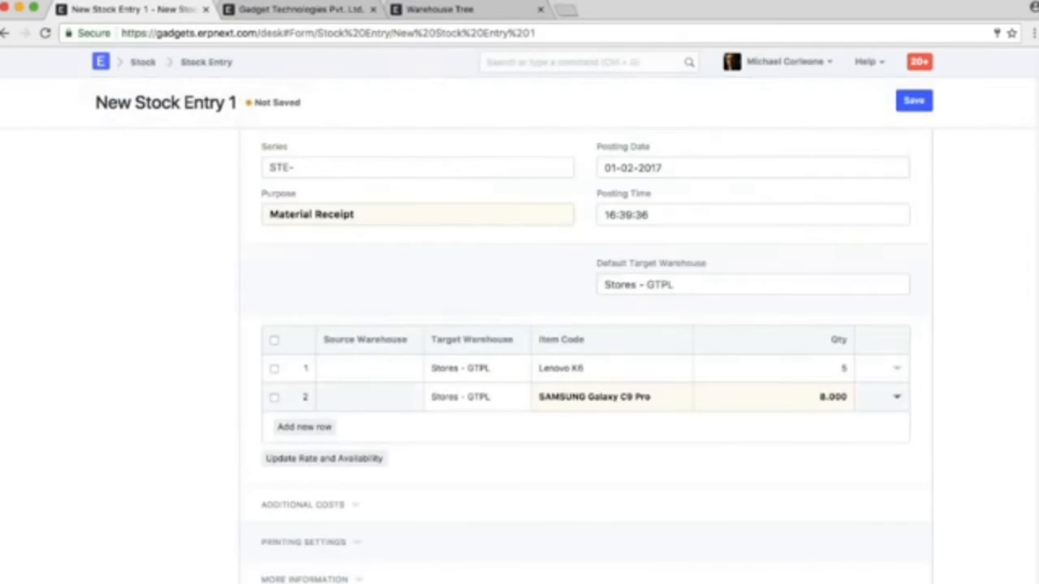
click(897, 396)
scroll(397, 479, down, 5)
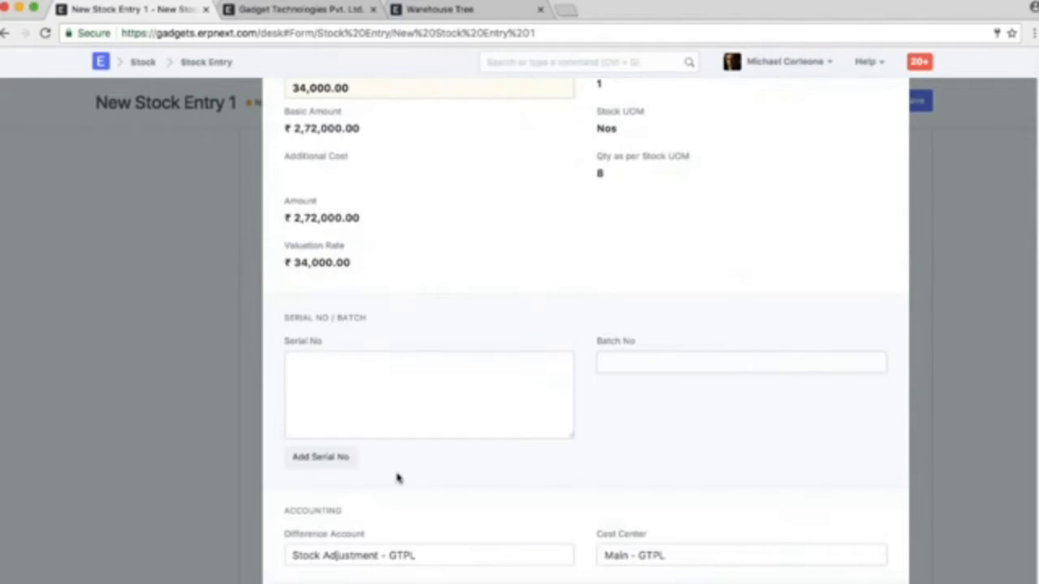
triple_click(398, 555)
text(te)
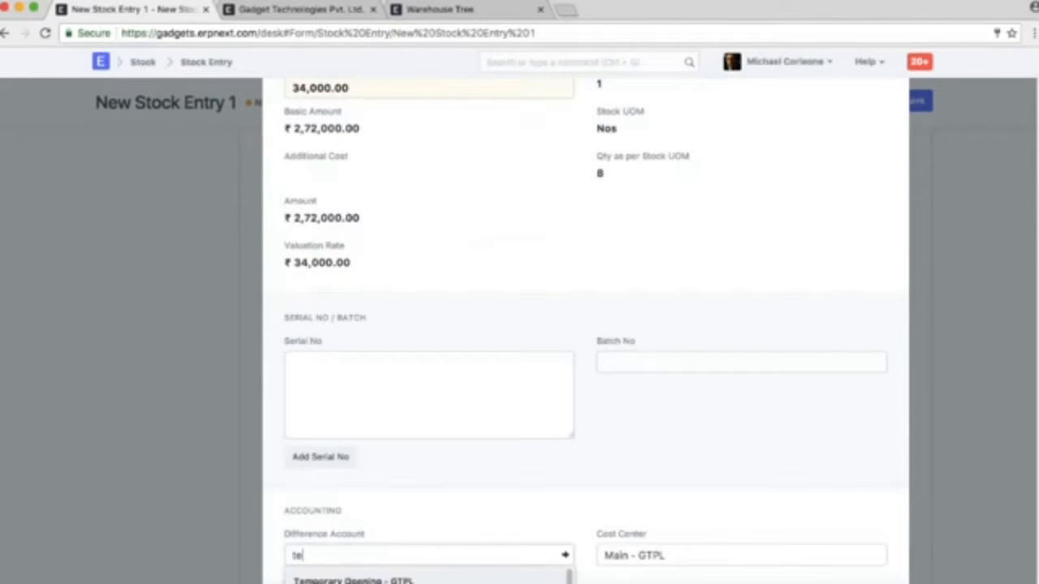
click(447, 511)
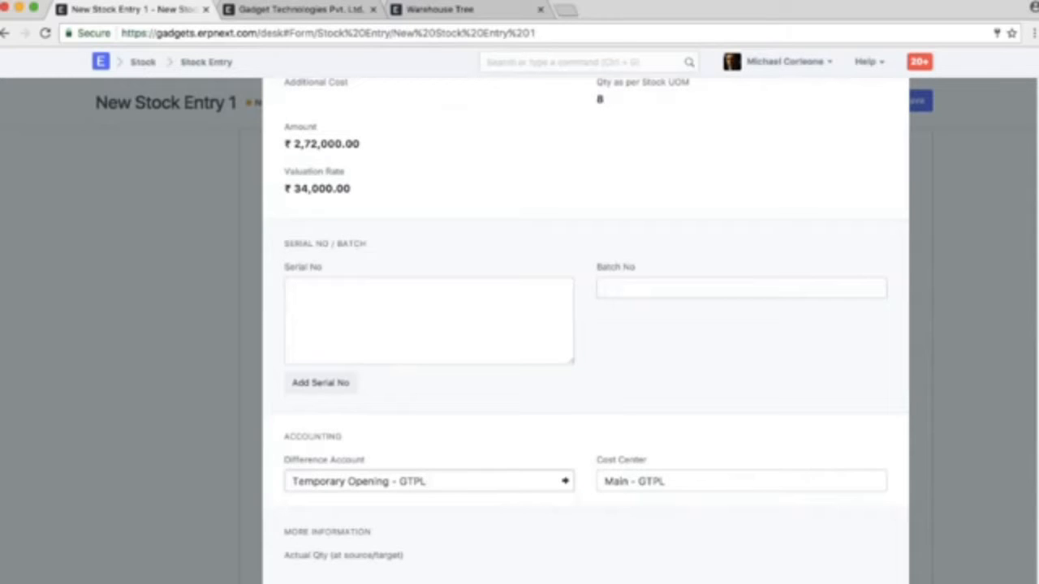
click(934, 428)
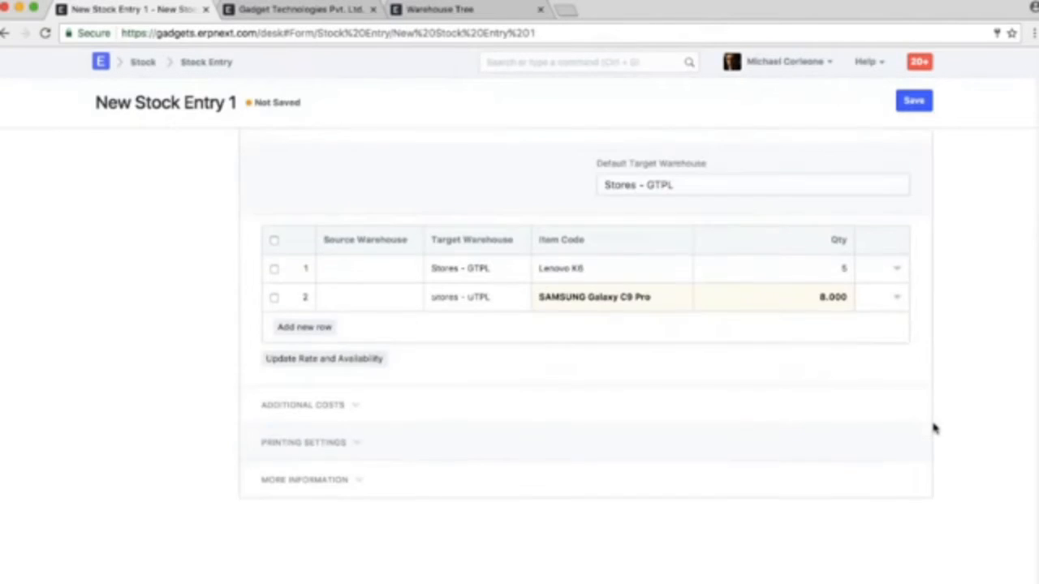
Save the stock entry, try to submit it, and dismiss the message
scroll(933, 429, up, 2)
click(913, 100)
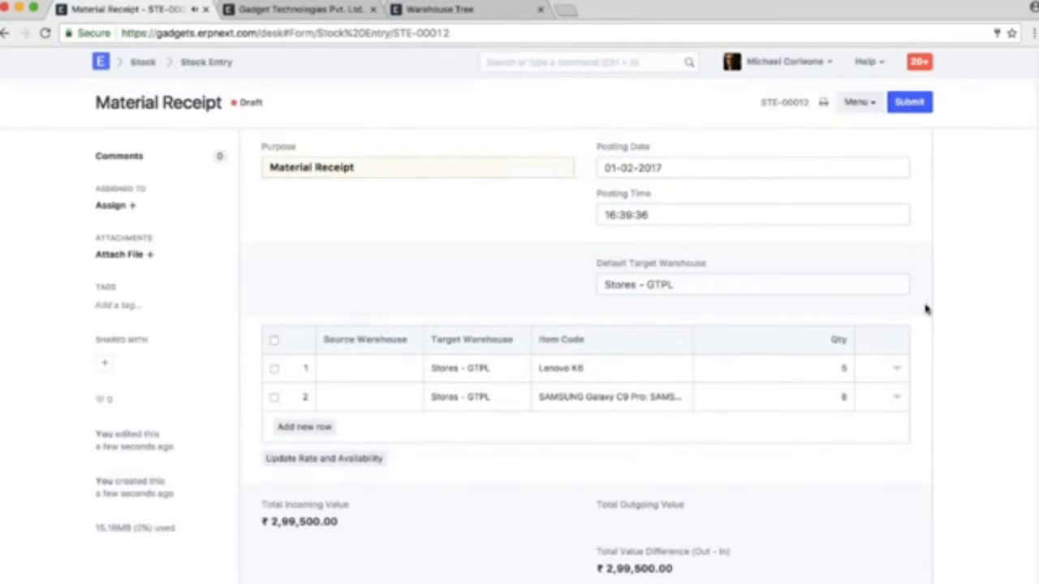
click(911, 103)
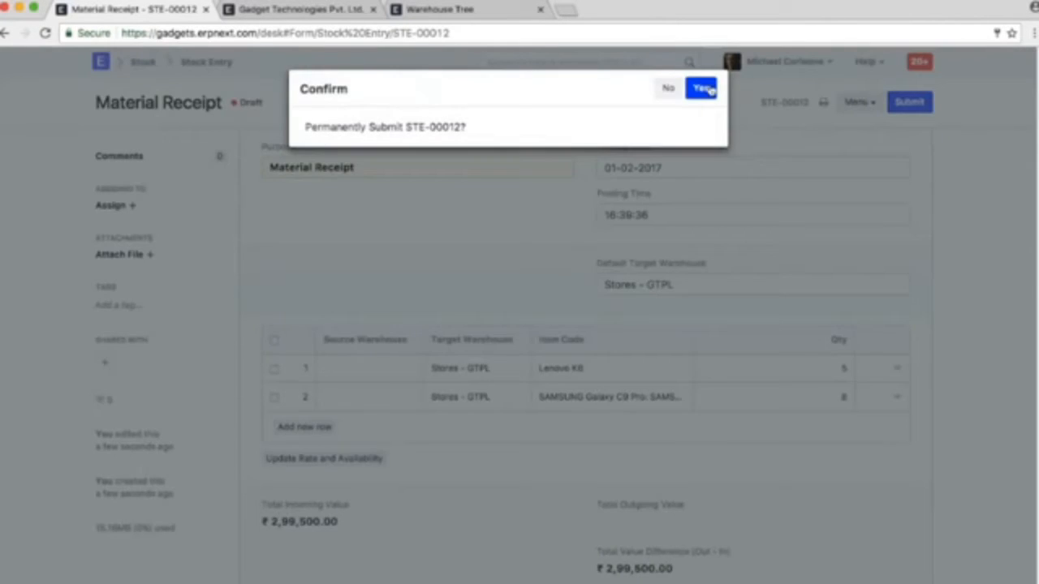
click(702, 90)
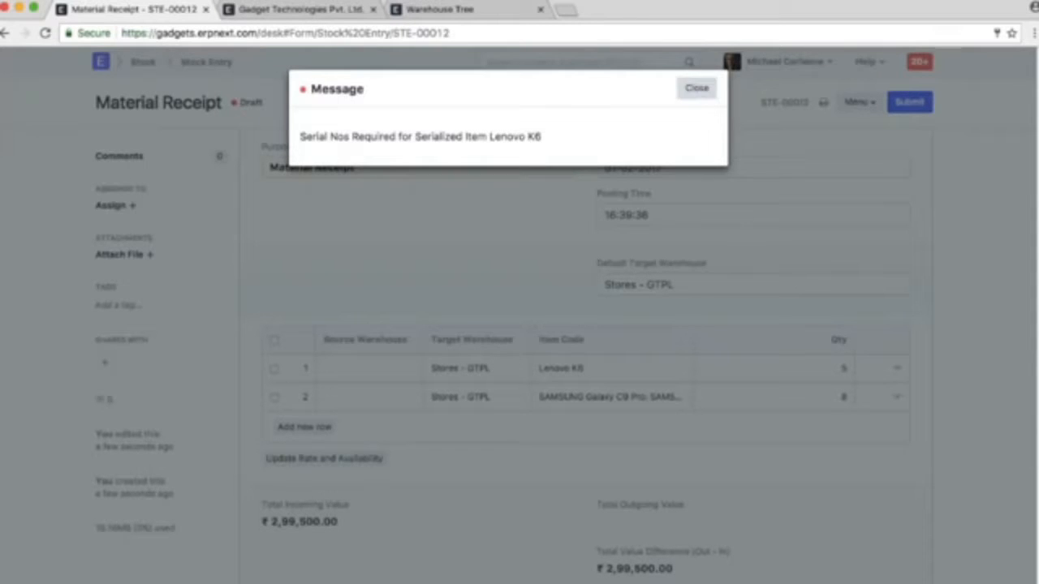
click(696, 87)
In the Lenovo K6 row's details, enter serial numbers W7YBTC87ER8E, DBC688D6GD6F and 2W3A3EE32323 on separate lines
click(897, 354)
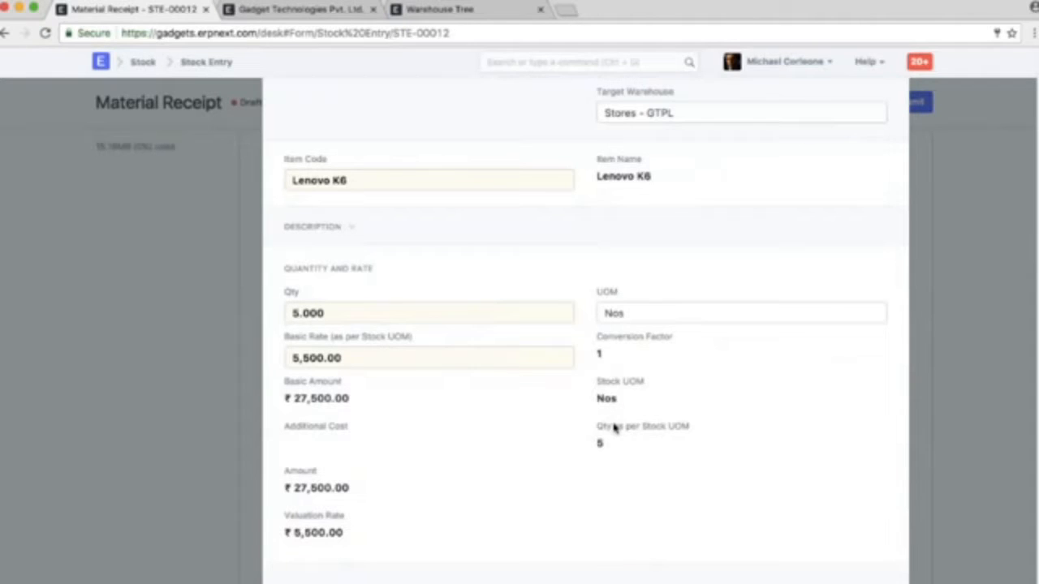
scroll(487, 390, down, 5)
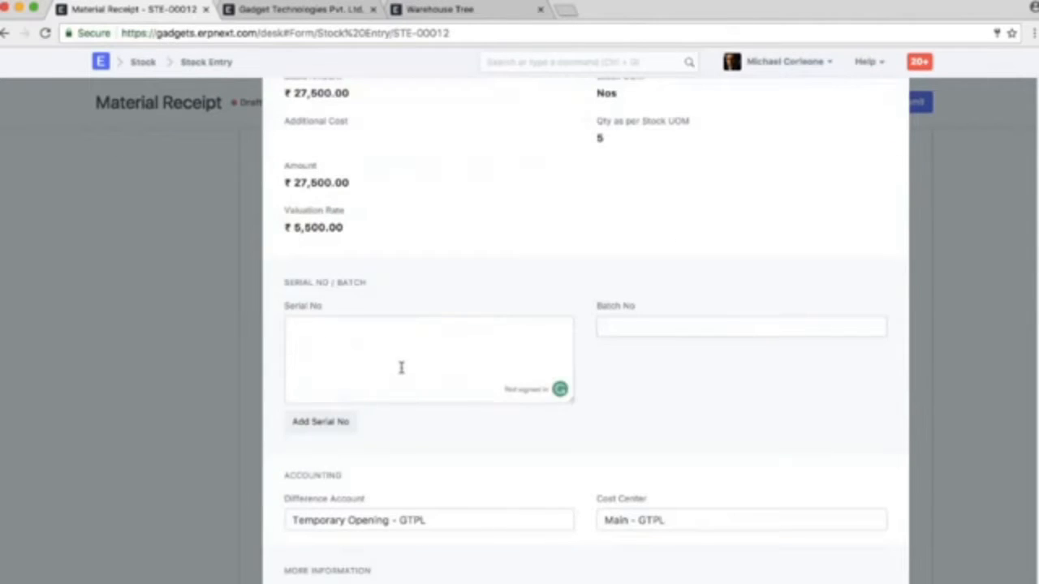
click(399, 368)
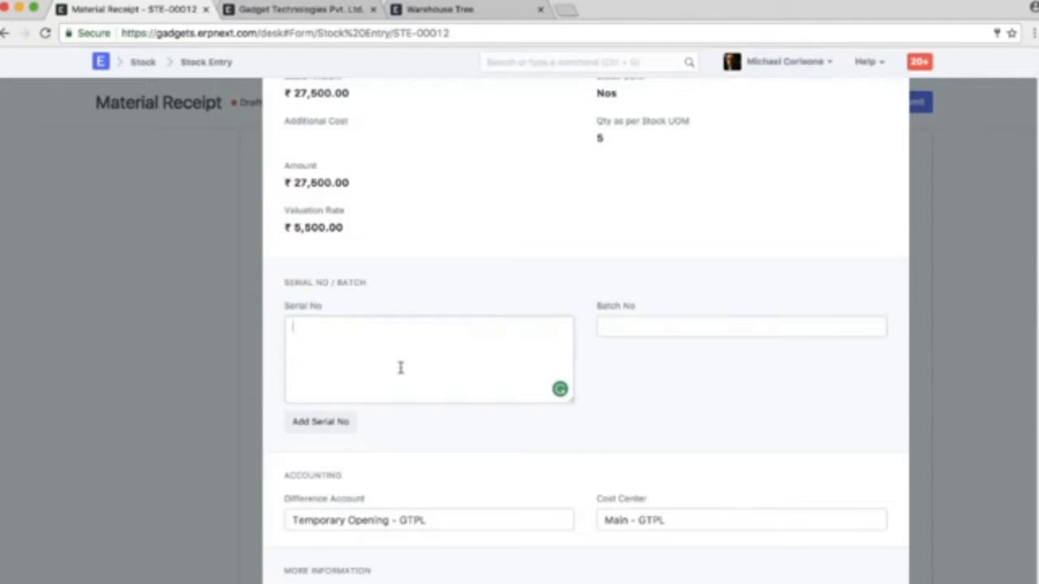
scroll(400, 368, up, 2)
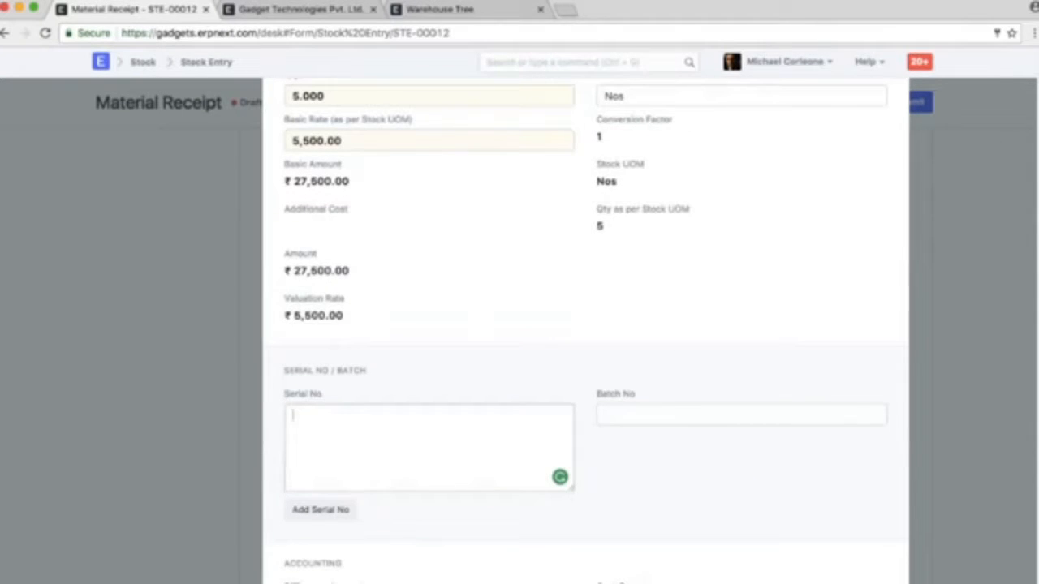
text(7YBTCB7ER8E )
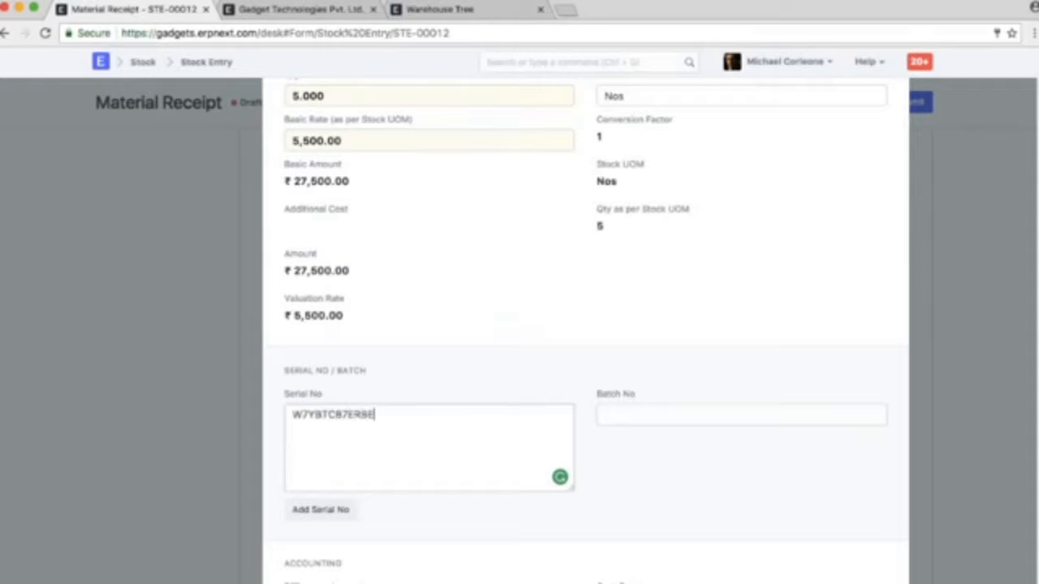
text(DBC688D6GD6F)
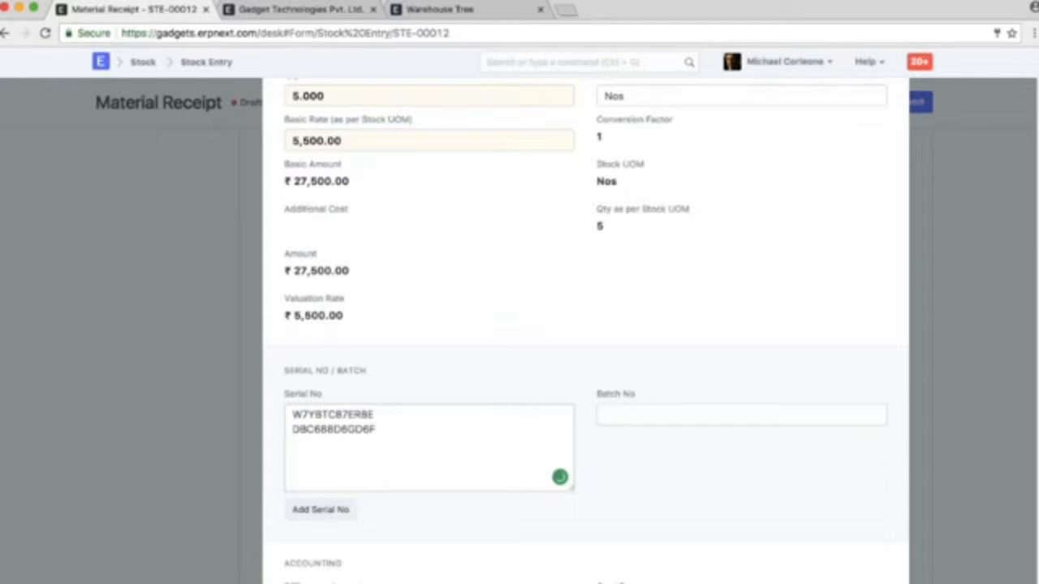
key(Return)
text(2W3A3EE32323)
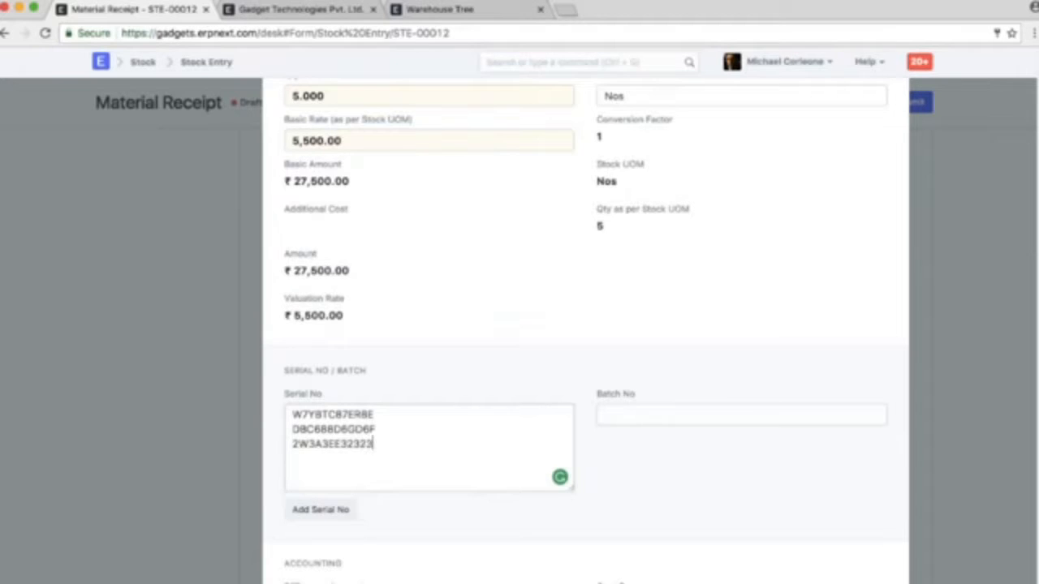
Complete the Lenovo K6 serial number list with JUNJ0078JK080 and DF65R27FWDJH, and check it against the row's quantity
key(Return)
text(JUNJ0078JK080 )
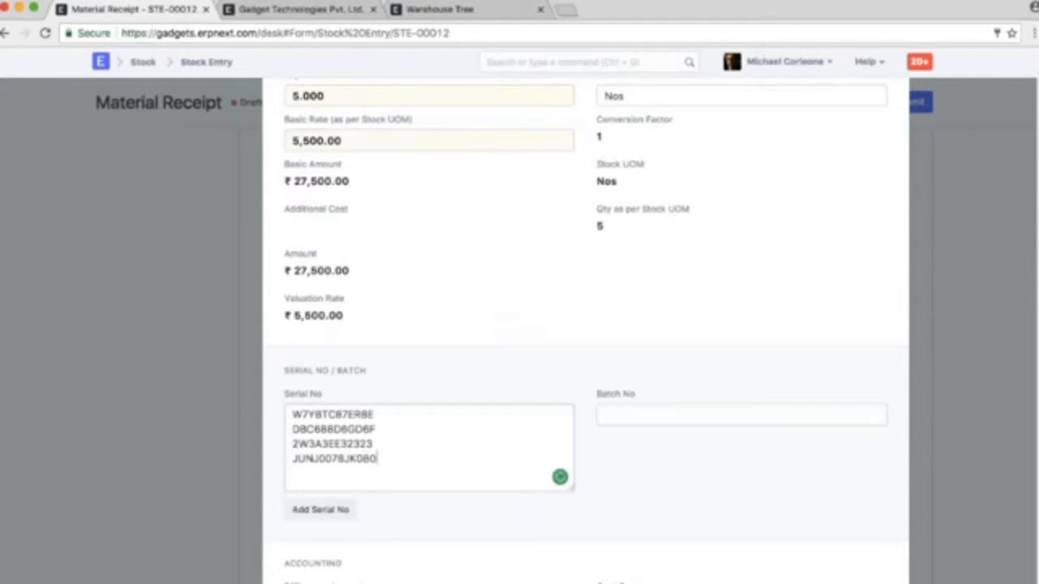
text(DF65R27FWDJHK)
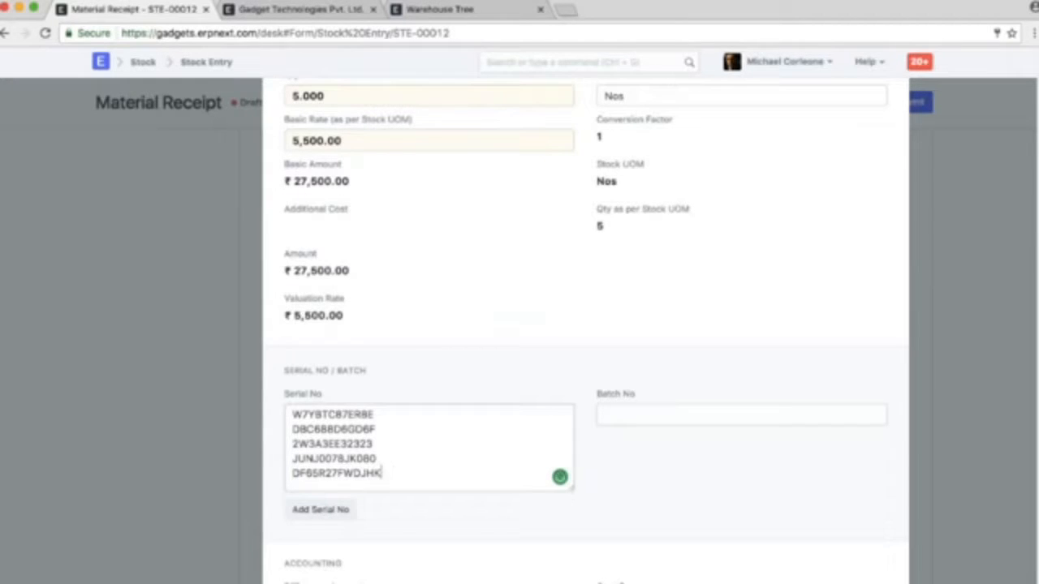
key(BackSpace)
scroll(602, 461, up, 3)
click(309, 225)
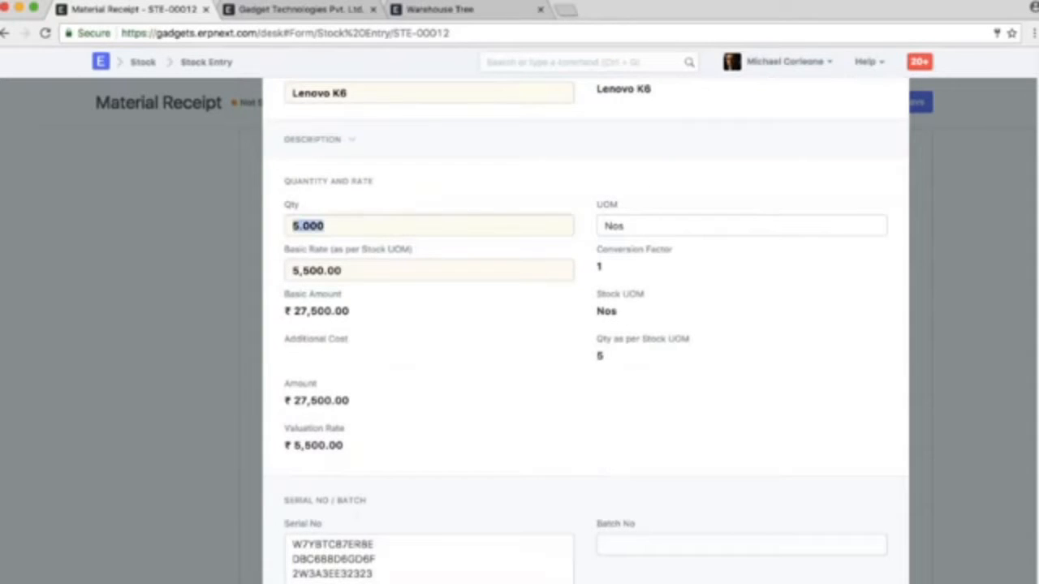
scroll(584, 325, down, 4)
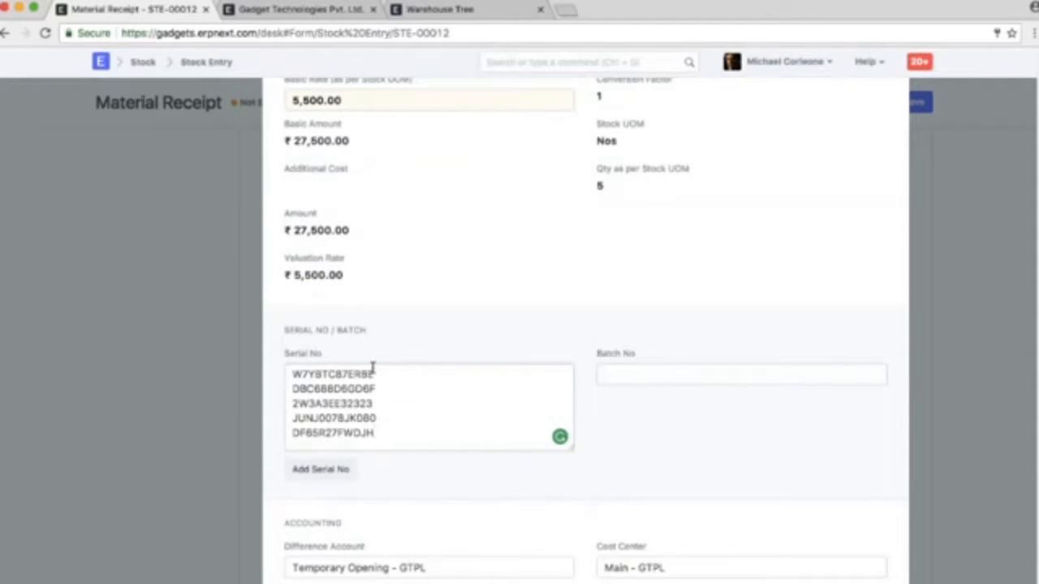
click(921, 380)
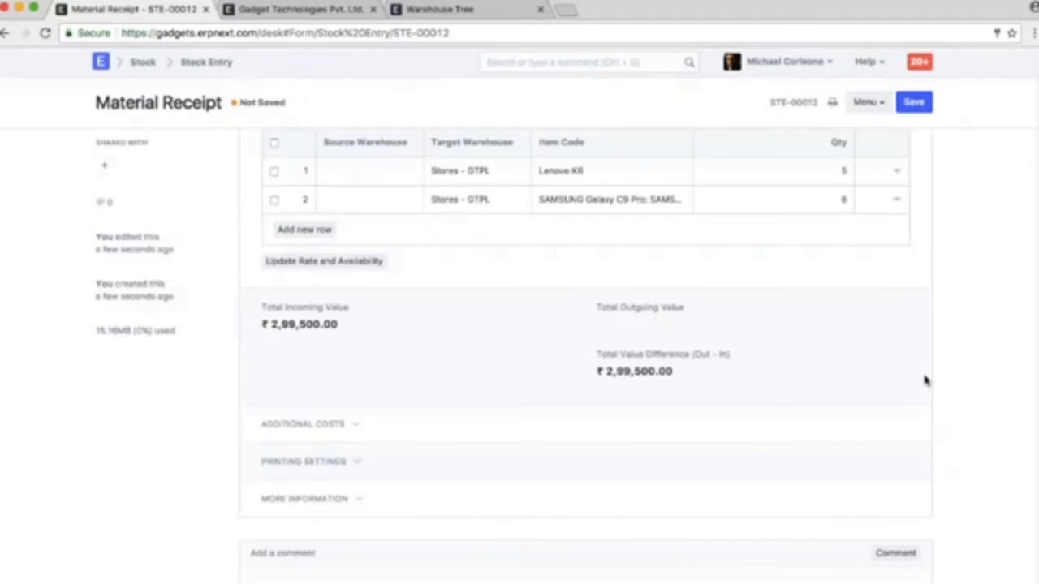
Open the SAMSUNG Galaxy C9 Pro row's details and go to its batch number
click(895, 202)
scroll(585, 325, down, 3)
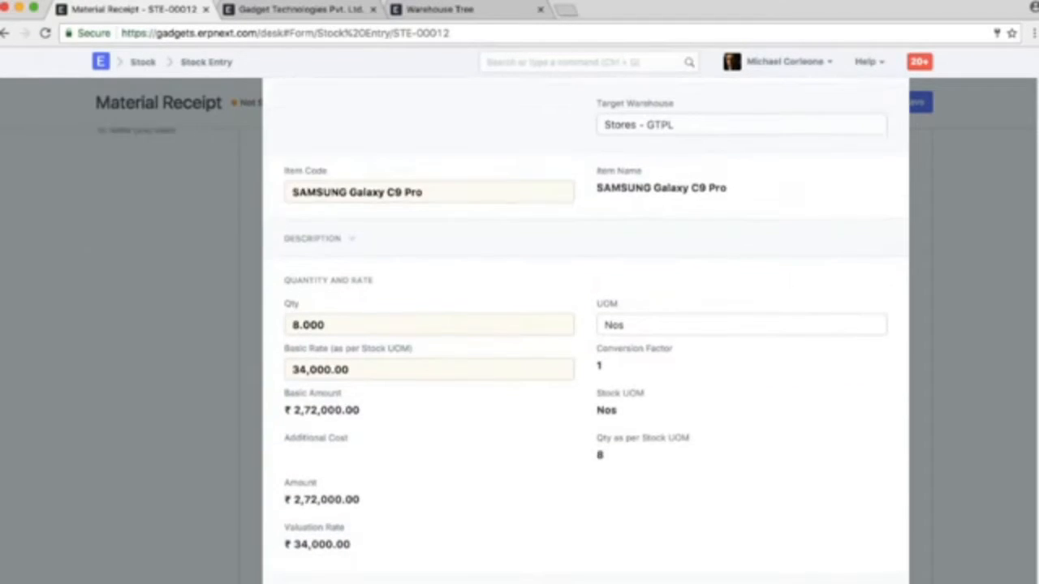
scroll(585, 325, down, 3)
click(666, 430)
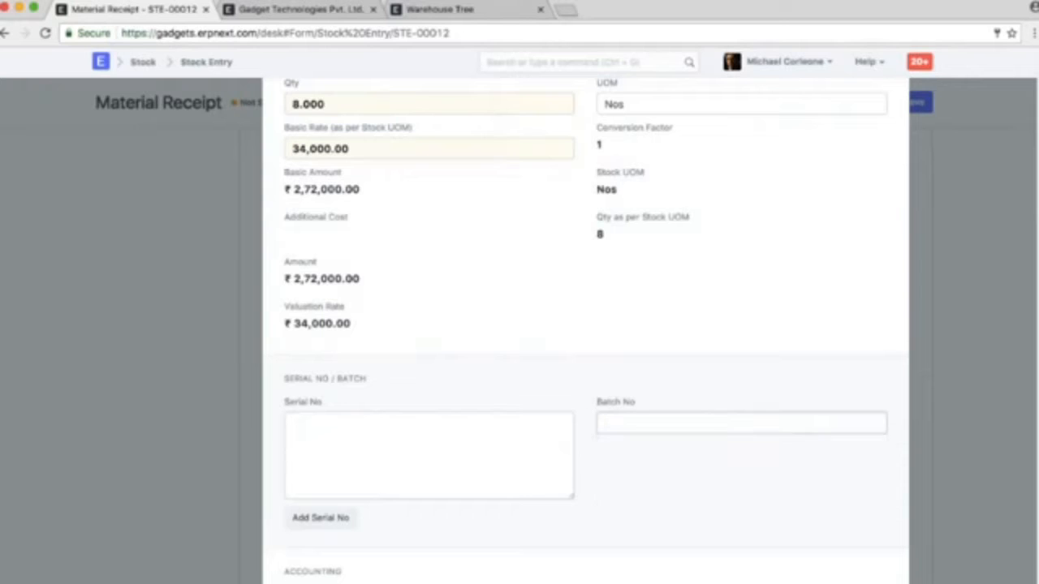
Switch to the Warehouse Tree page and create a new Batch record from there
click(438, 9)
click(564, 61)
text(NEW BAT)
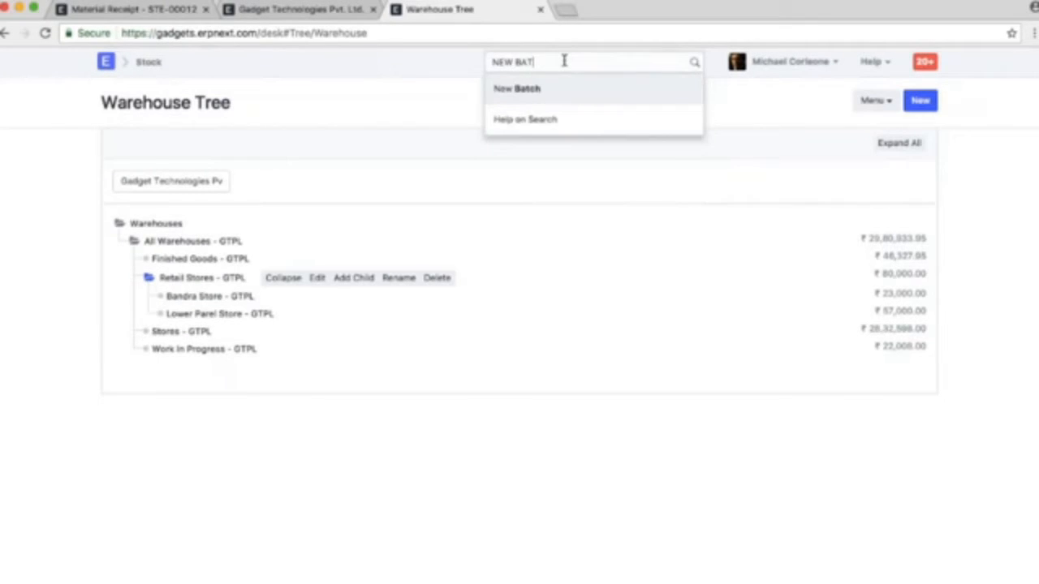
key(Return)
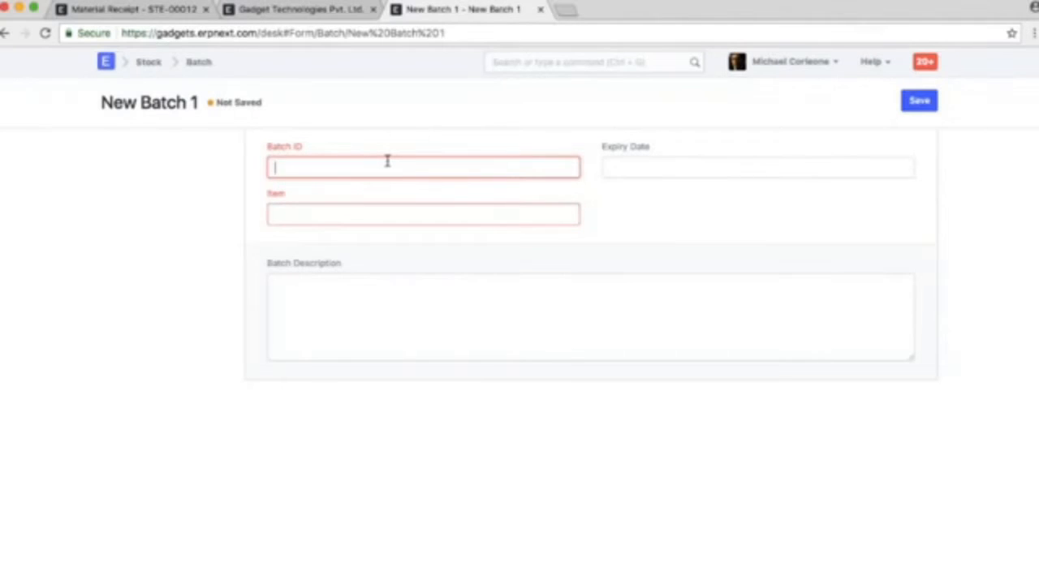
Set the new batch's ID to SMSN001 and its item to SAMSUNG Galaxy C9 Pro
text(SMSN001)
key(Tab)
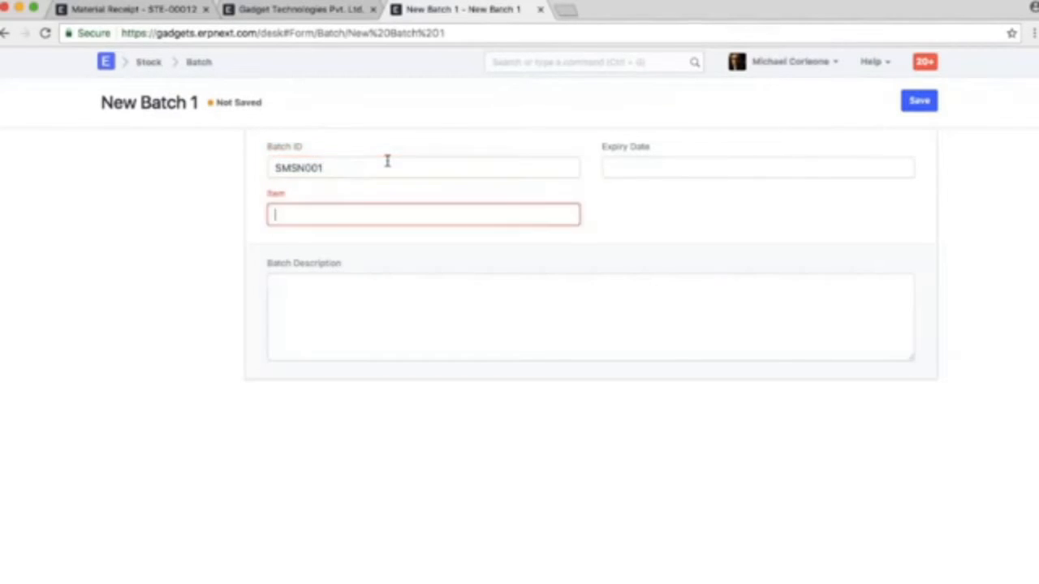
text(sam)
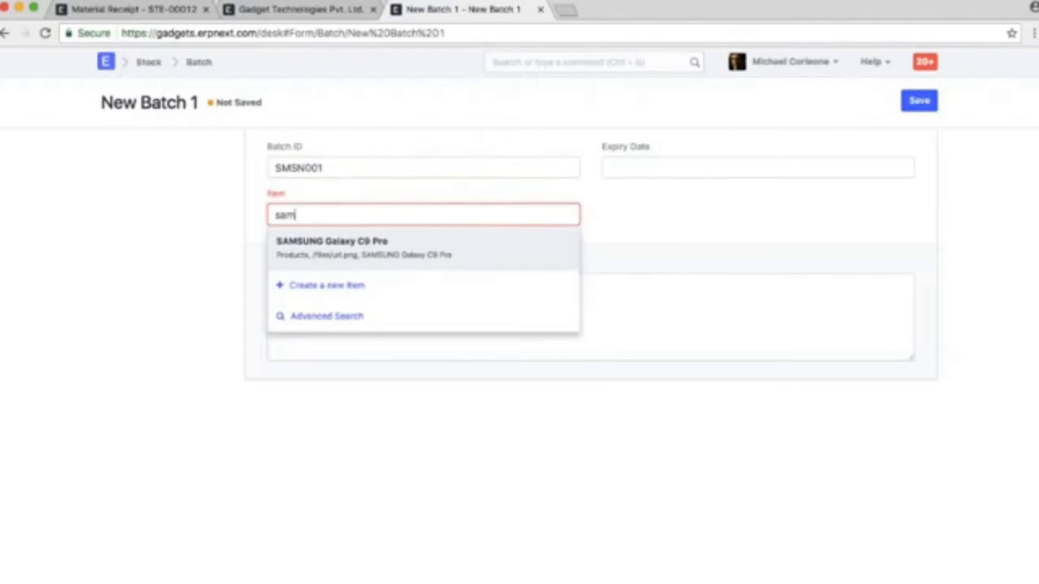
key(Return)
key(Tab)
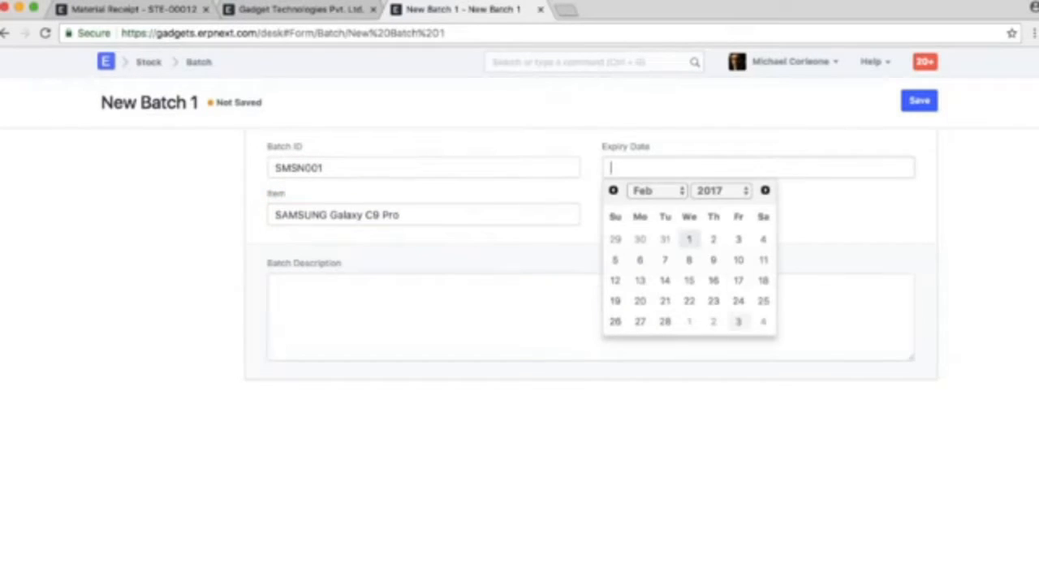
Set the batch's expiry date to 28-02-2019 and save the batch
click(664, 321)
click(676, 162)
key(BackSpace)
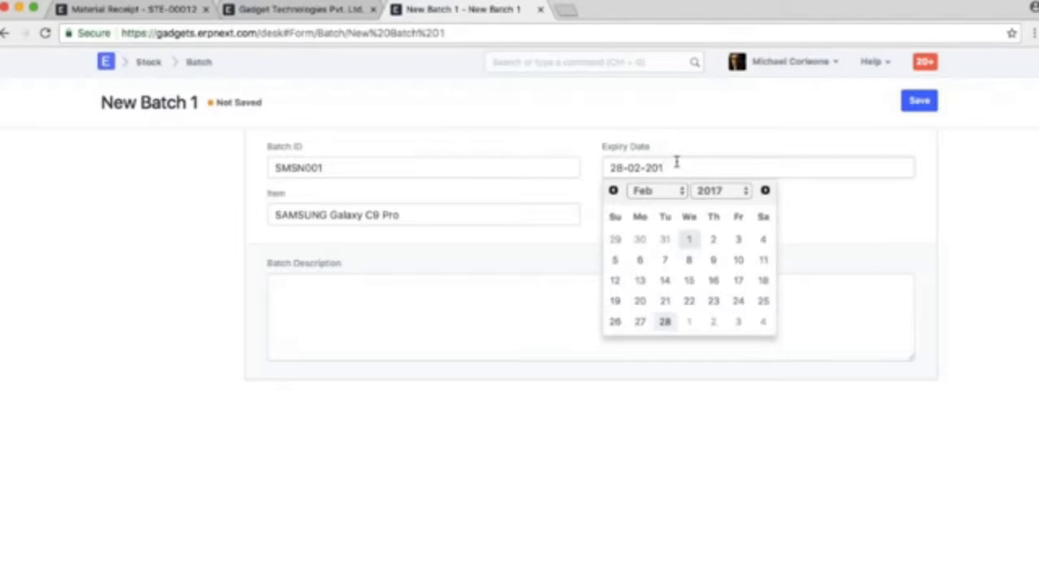
text(9)
key(ctrl+s)
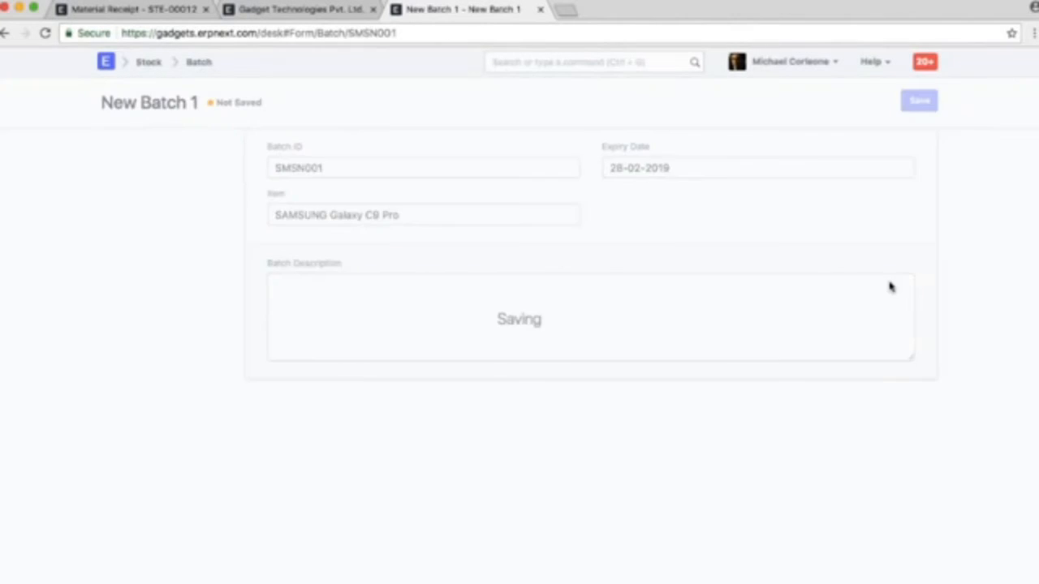
Return to the Material Receipt, assign batch SMSN001 to the SAMSUNG Galaxy C9 Pro row, and close the row's details
click(178, 10)
click(647, 427)
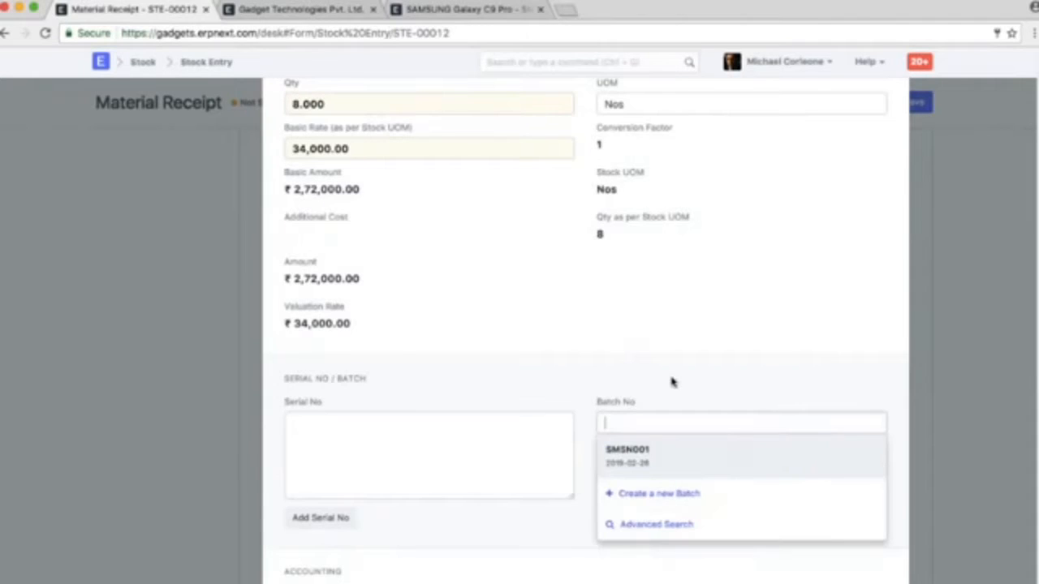
click(664, 456)
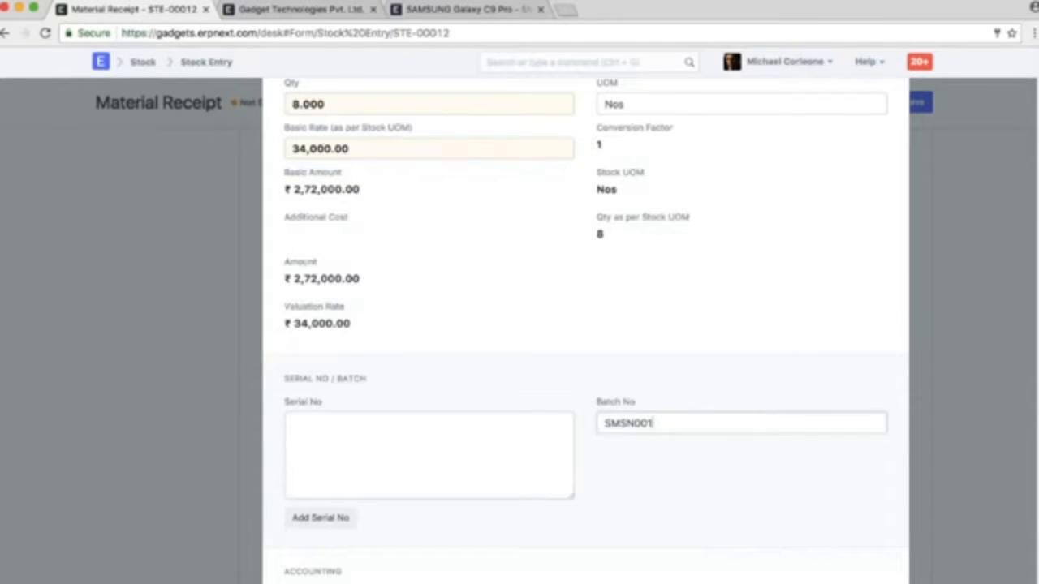
click(963, 295)
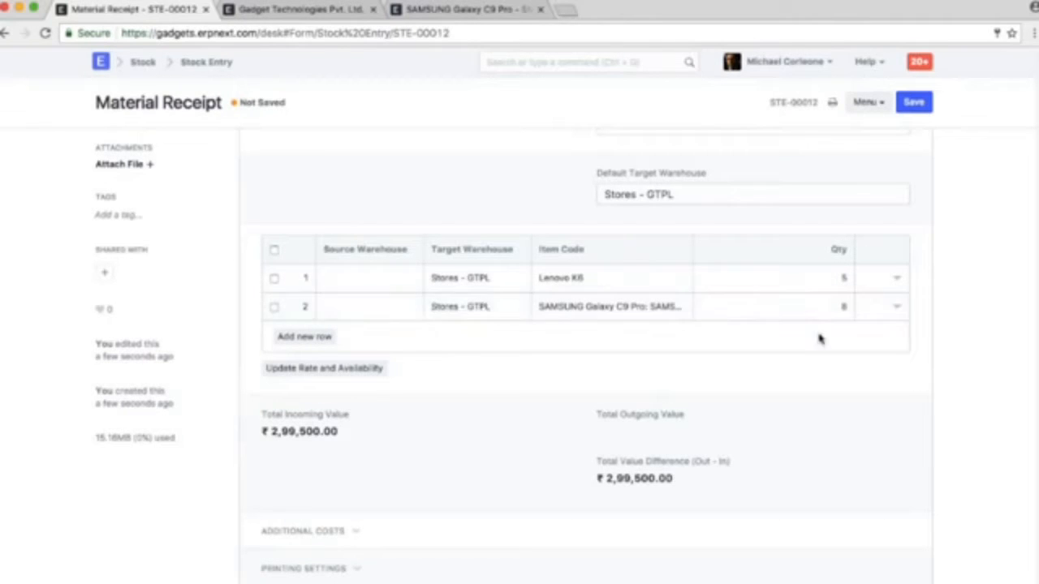
Save and submit the Material Receipt, confirming the submission and dismissing the message
scroll(883, 314, up, 2)
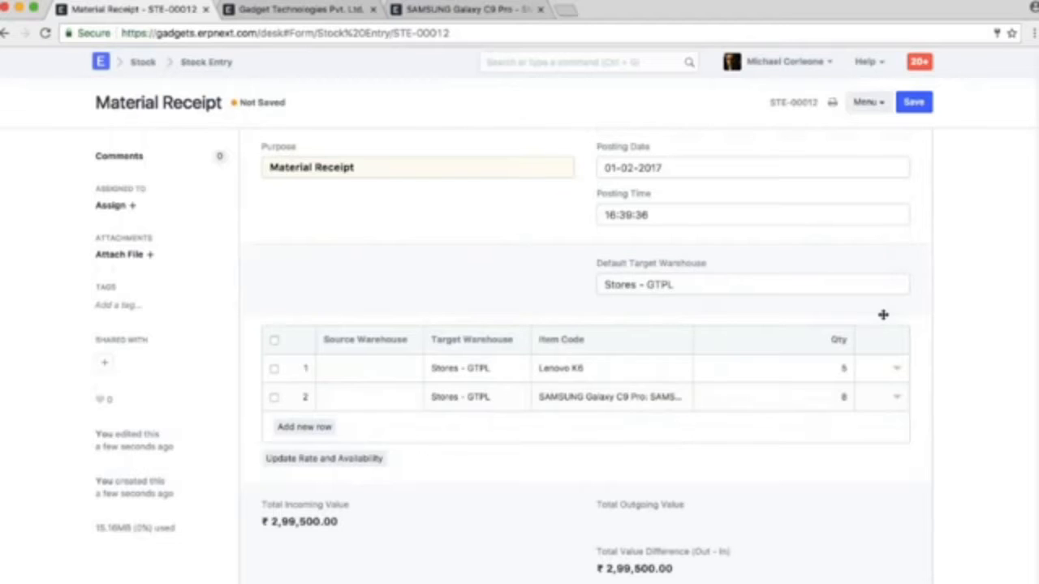
click(914, 101)
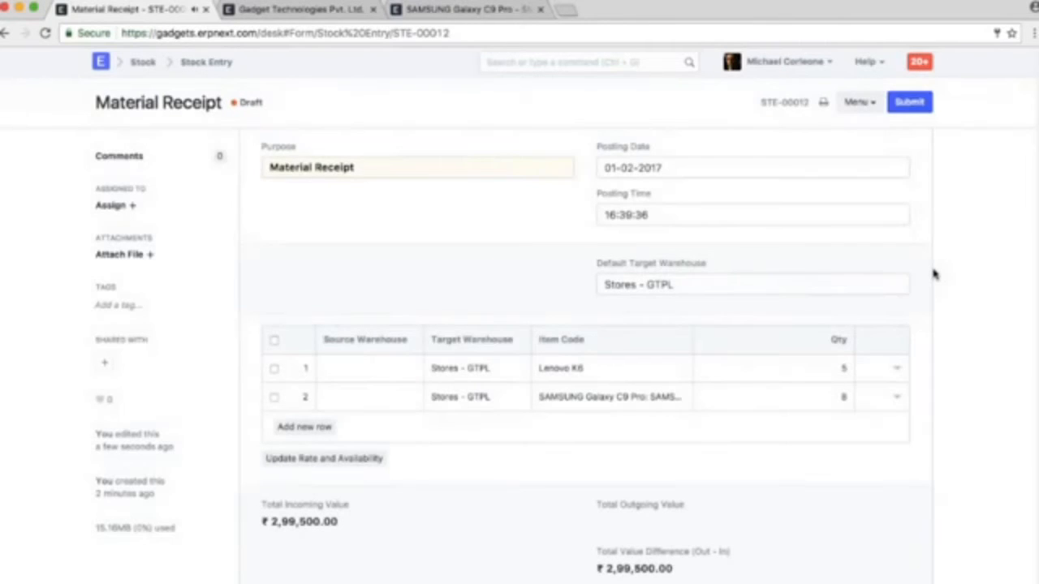
click(910, 101)
key(Return)
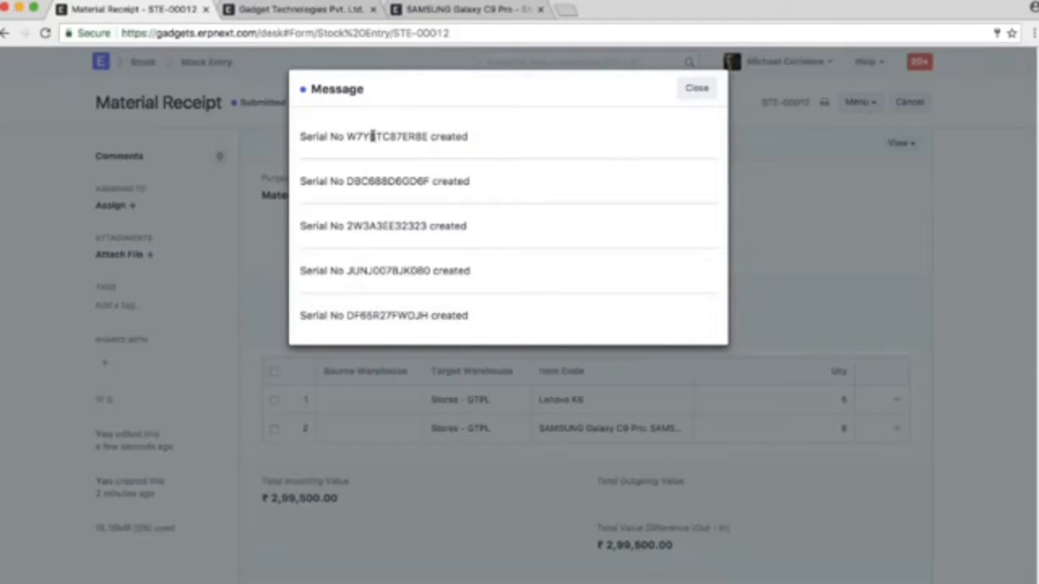
click(697, 87)
Search for "serial" and open the Serial No list
click(599, 63)
text(se)
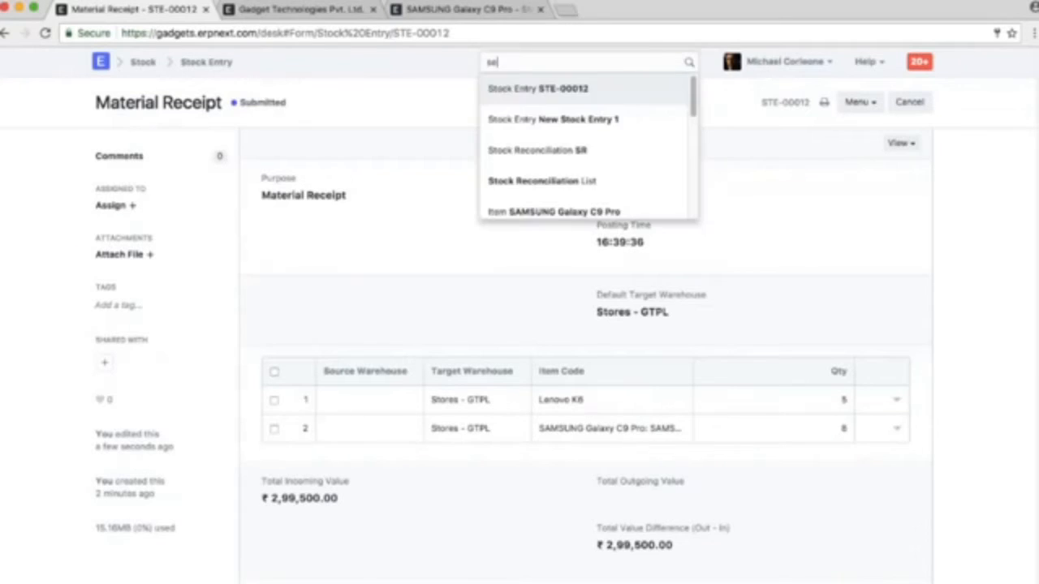
text(ria)
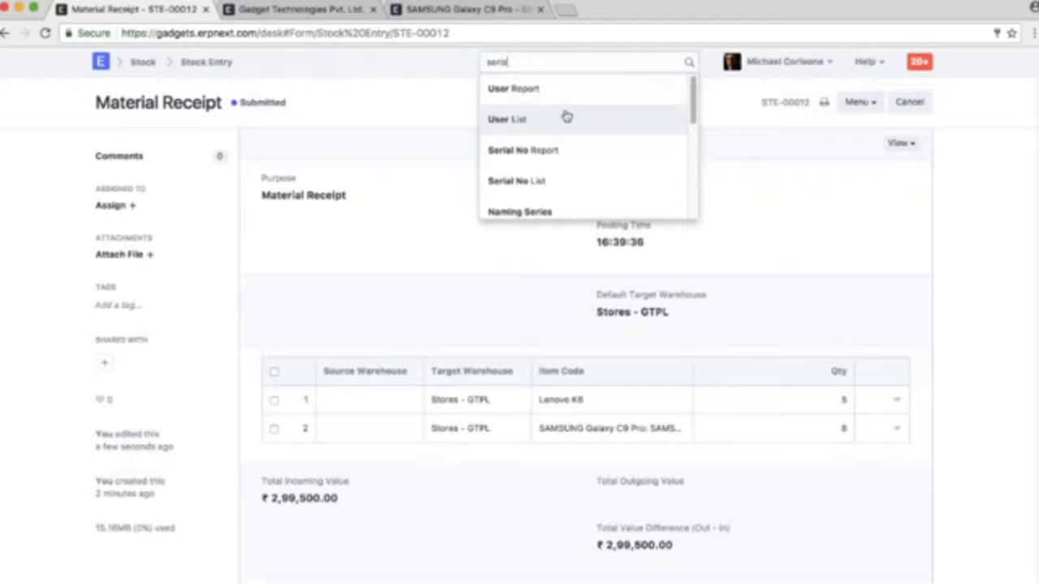
text(l)
click(547, 99)
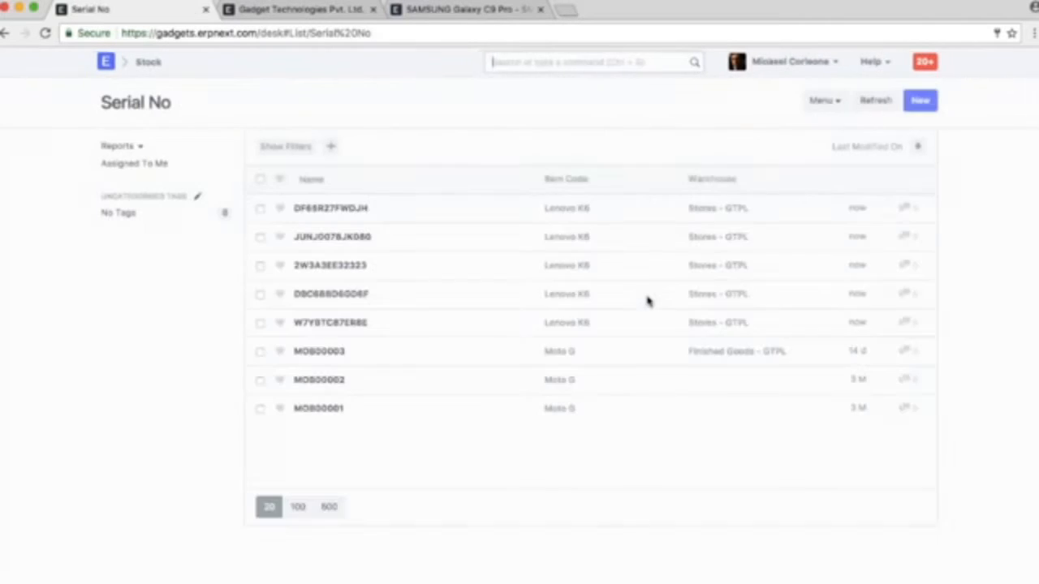
click(260, 323)
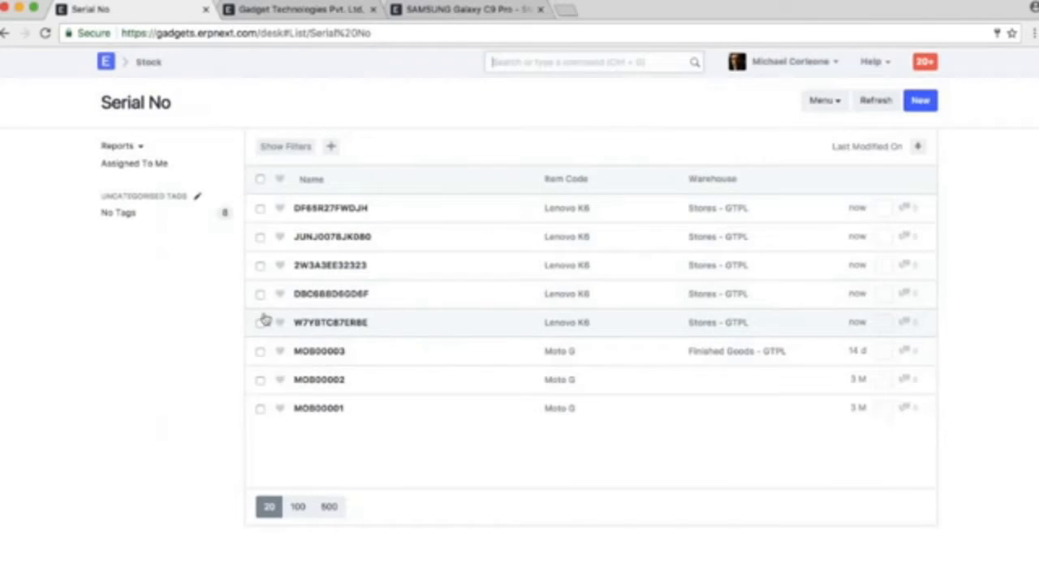
click(259, 209)
click(259, 209)
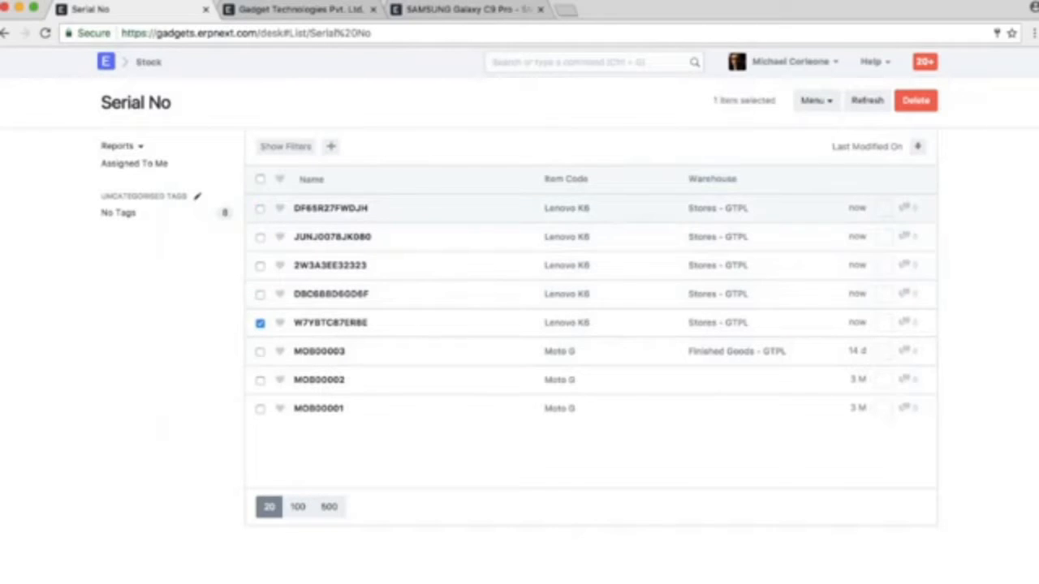
click(260, 322)
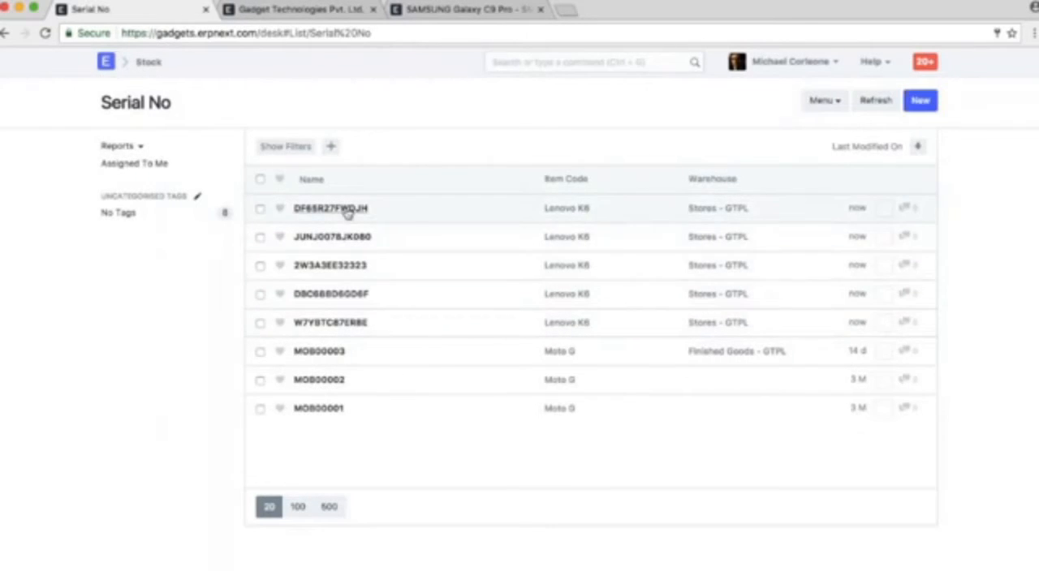
Open serial number DF65R27FWDJH, review its warehouse and purchase details, and return to the Serial No list
click(349, 208)
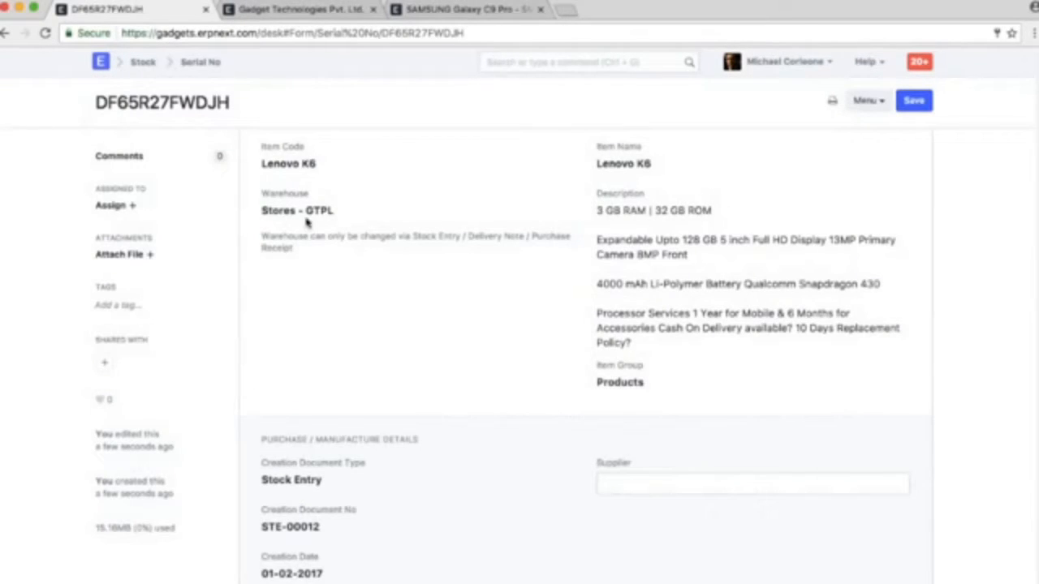
scroll(405, 311, down, 3)
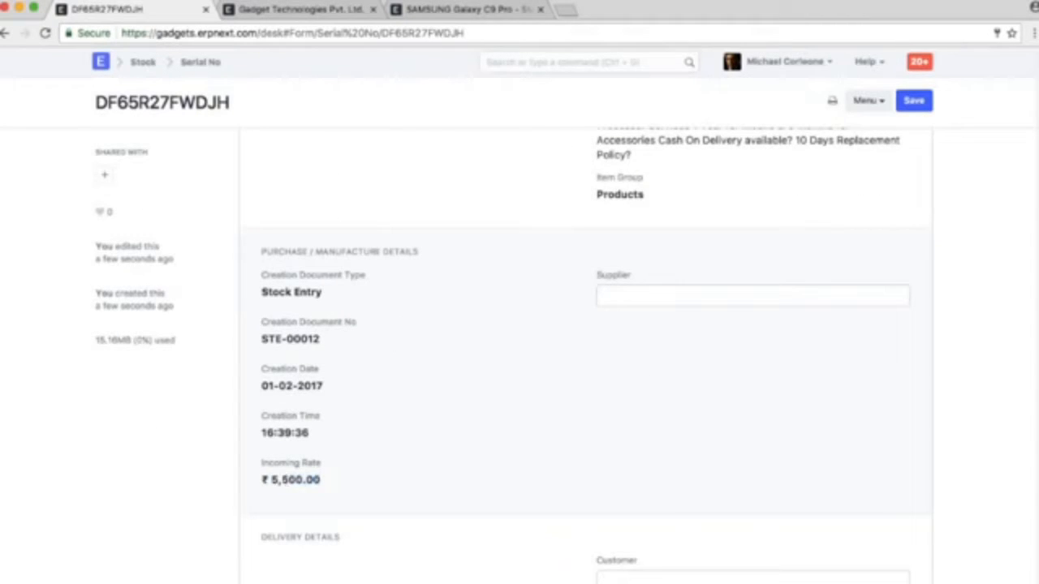
scroll(605, 410, down, 3)
scroll(605, 410, up, 5)
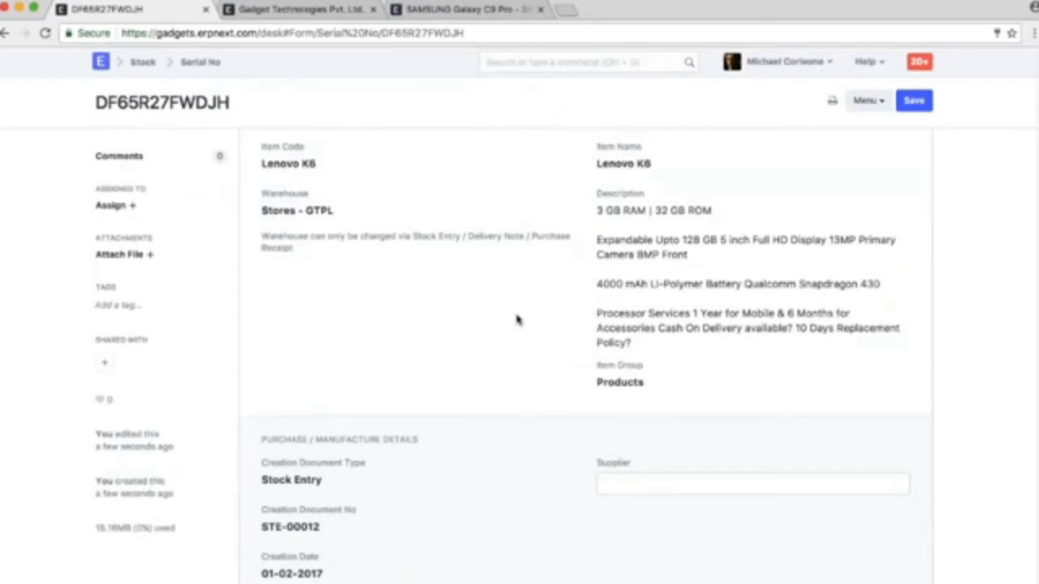
click(6, 33)
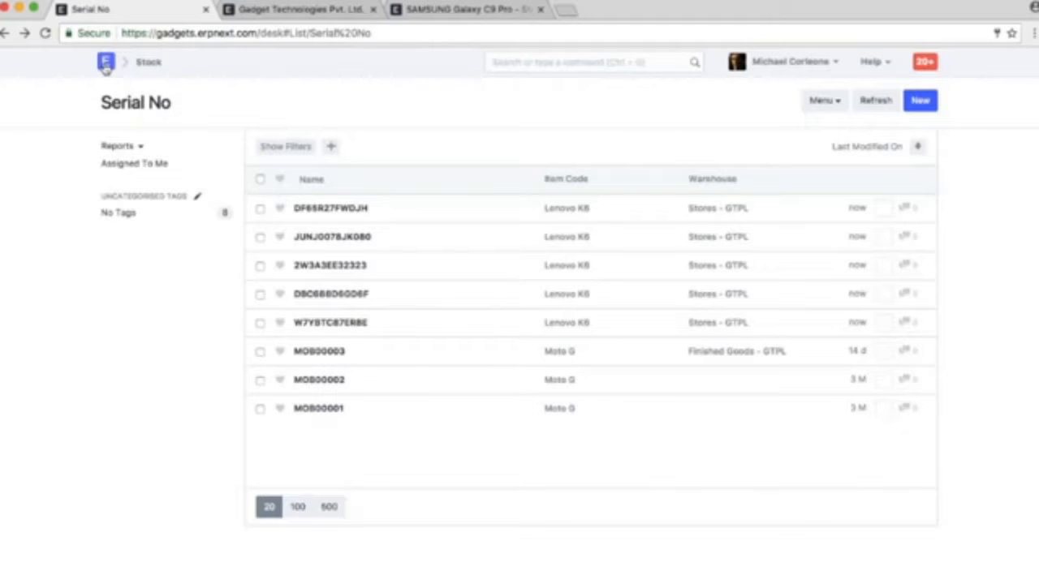
Create a new Stock Reconciliation and set its posting date to 01-01-2017
click(540, 62)
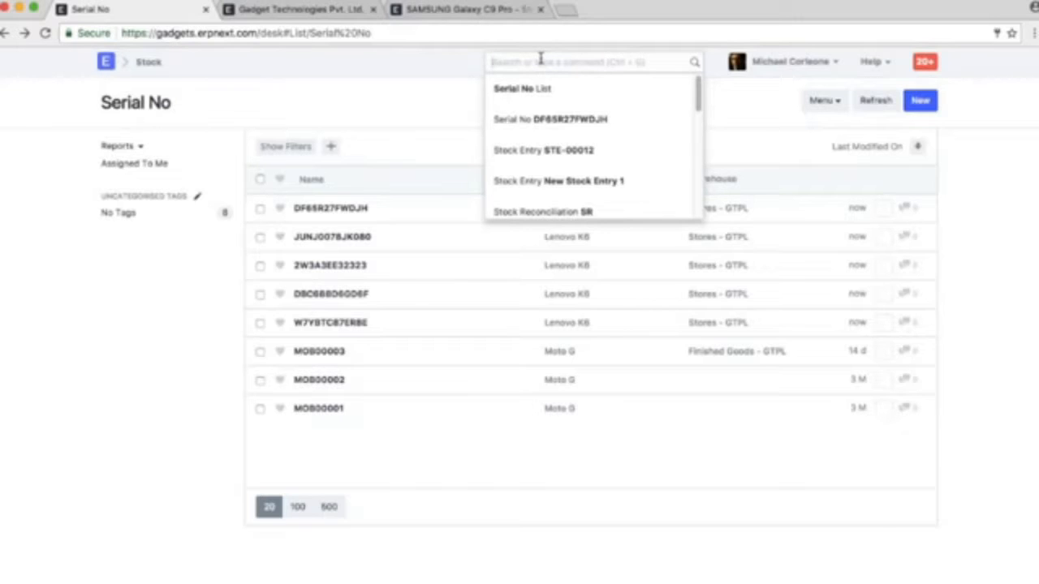
text(new stock)
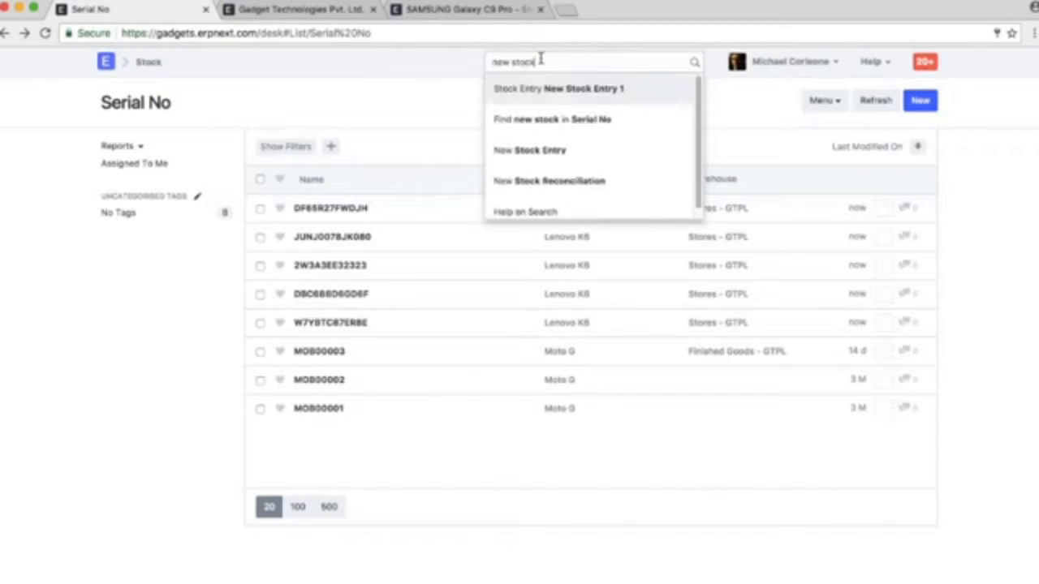
click(568, 184)
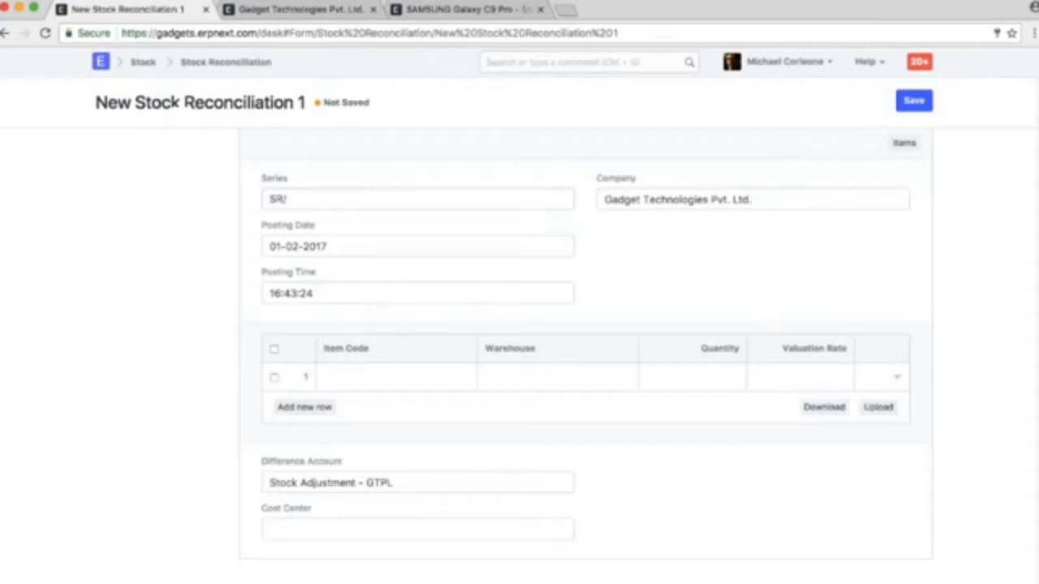
click(405, 246)
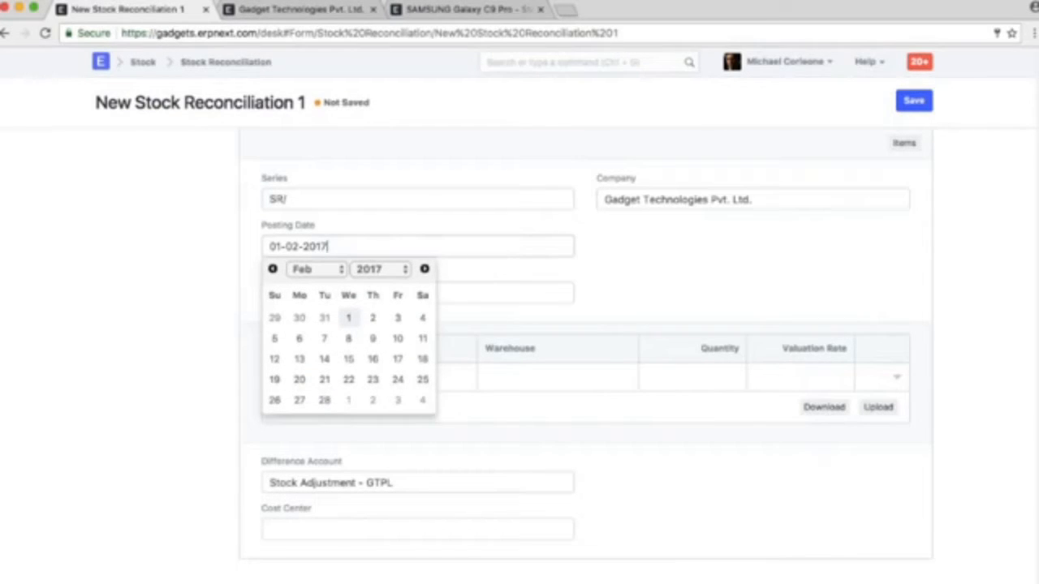
click(273, 269)
click(275, 317)
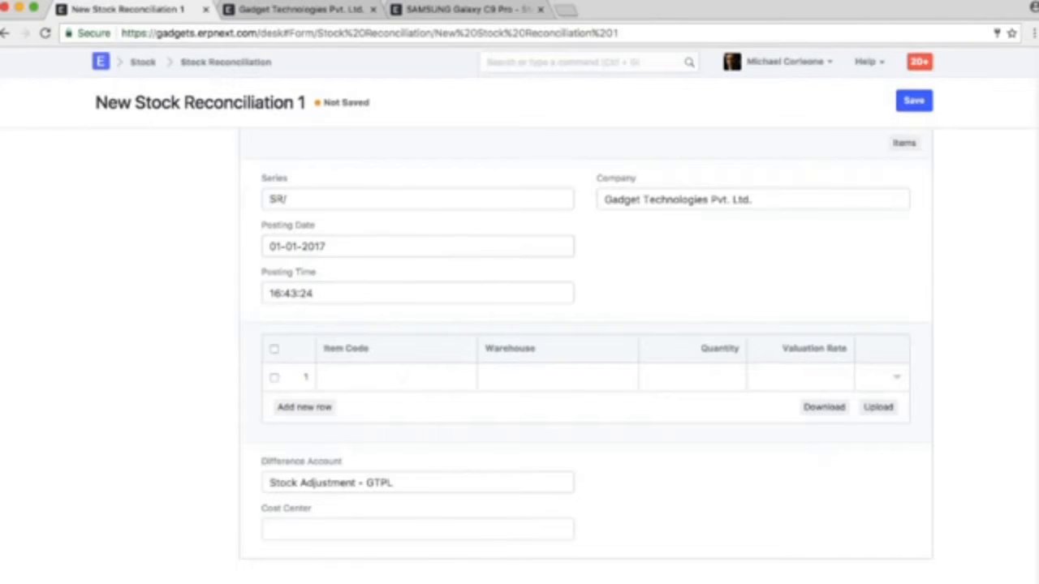
Fill the first item row of the Stock Reconciliation with One Plus 3 and warehouse Stores - GTPL
scroll(599, 281, down, 1)
click(598, 373)
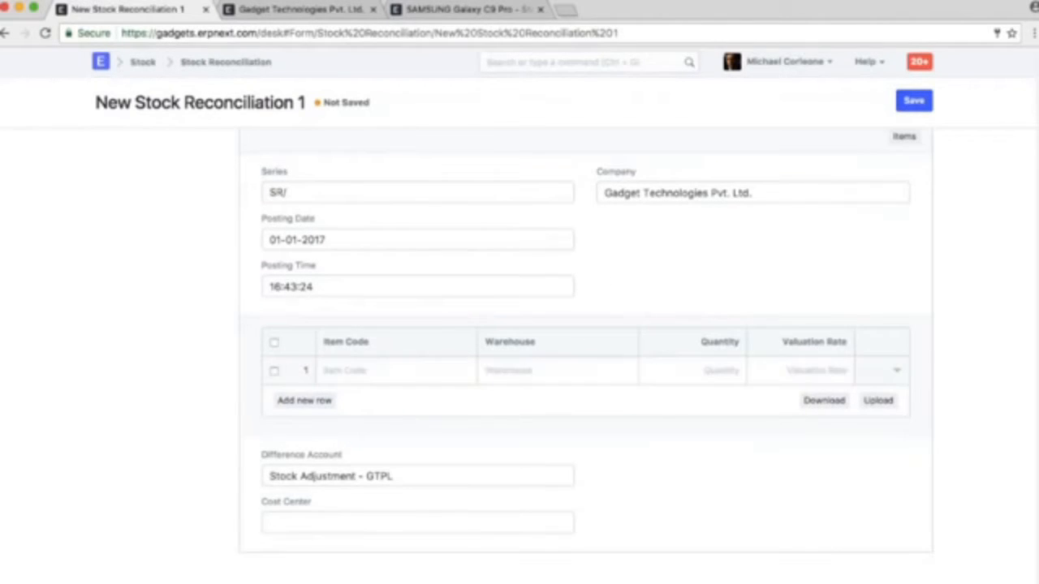
click(406, 369)
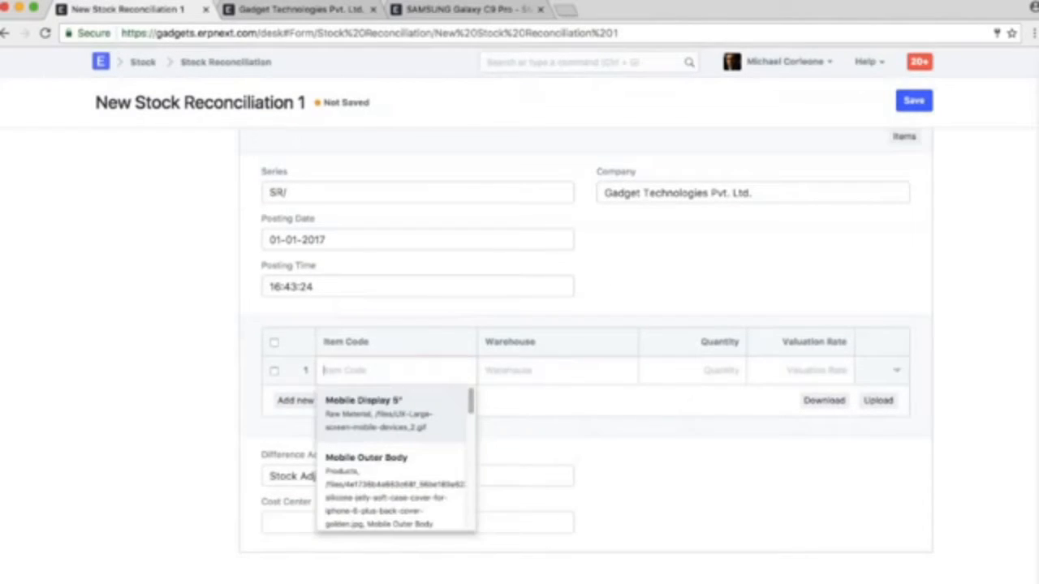
scroll(439, 430, down, 5)
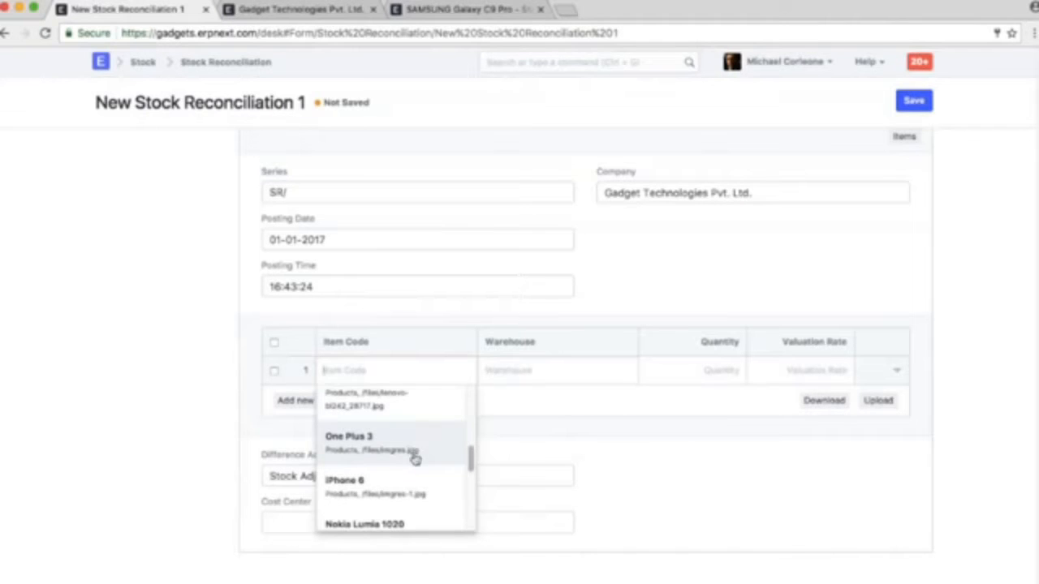
click(414, 459)
click(564, 376)
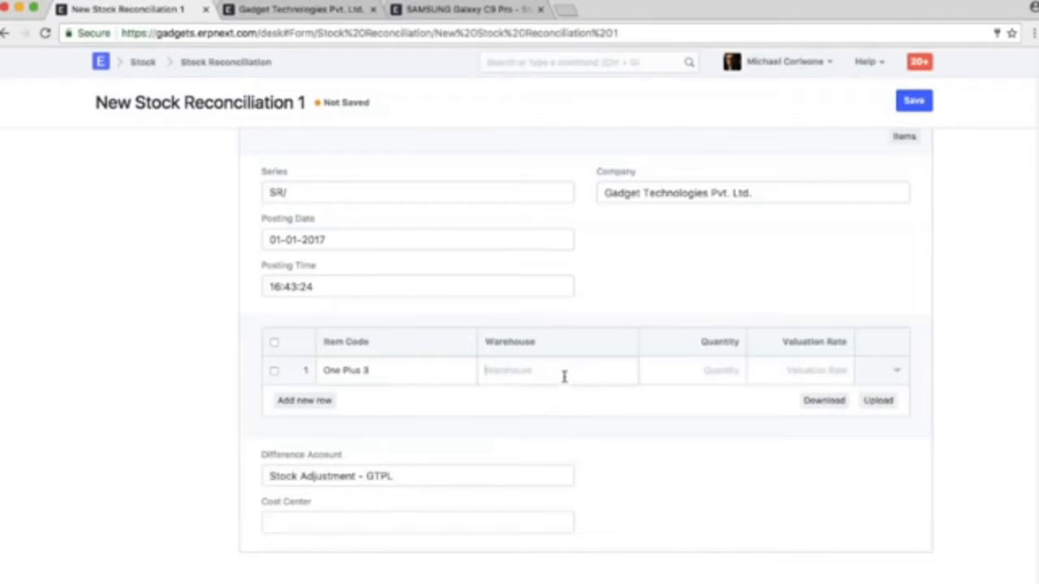
text(sto)
click(569, 408)
key(Tab)
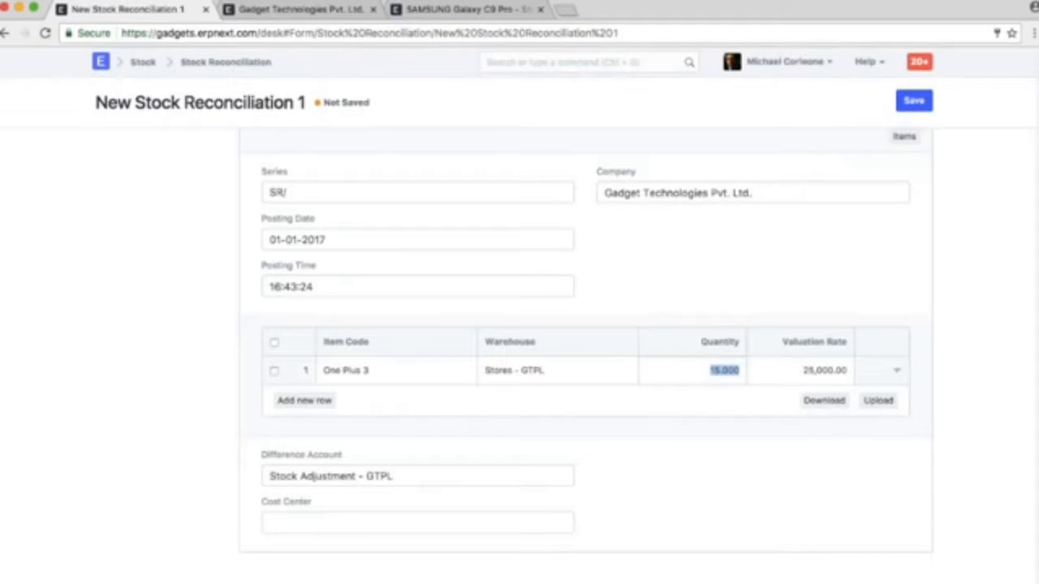
Load the items of warehouse Stores - GTPL into the reconciliation and delete the iPhone 6 row
click(904, 136)
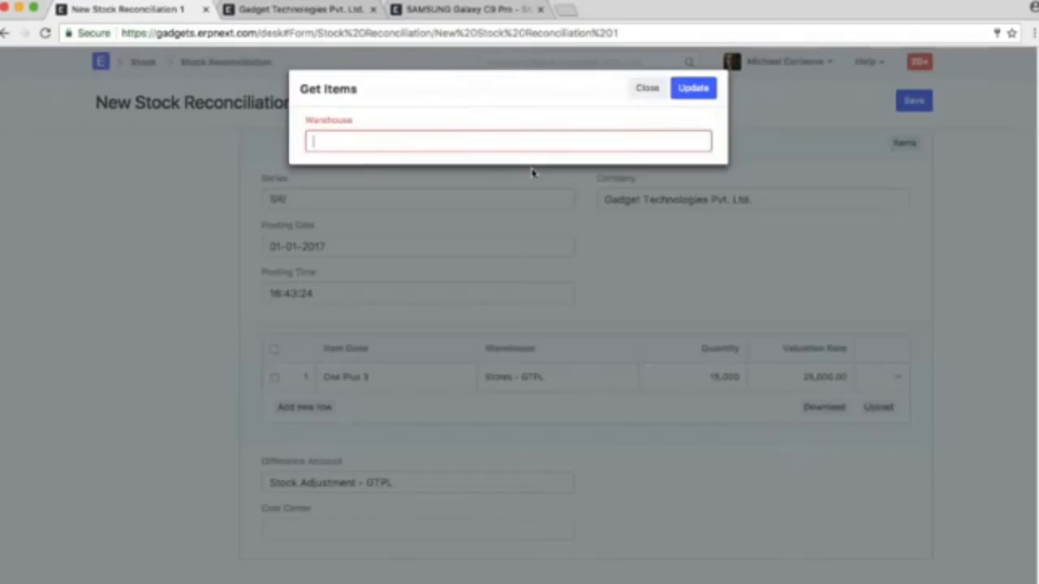
click(443, 181)
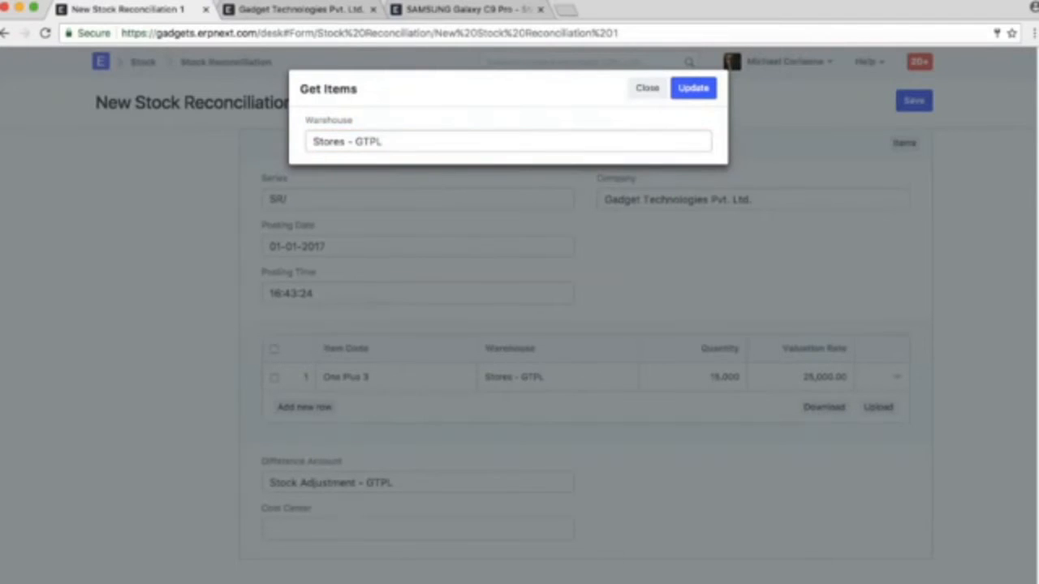
click(694, 88)
scroll(893, 398, down, 2)
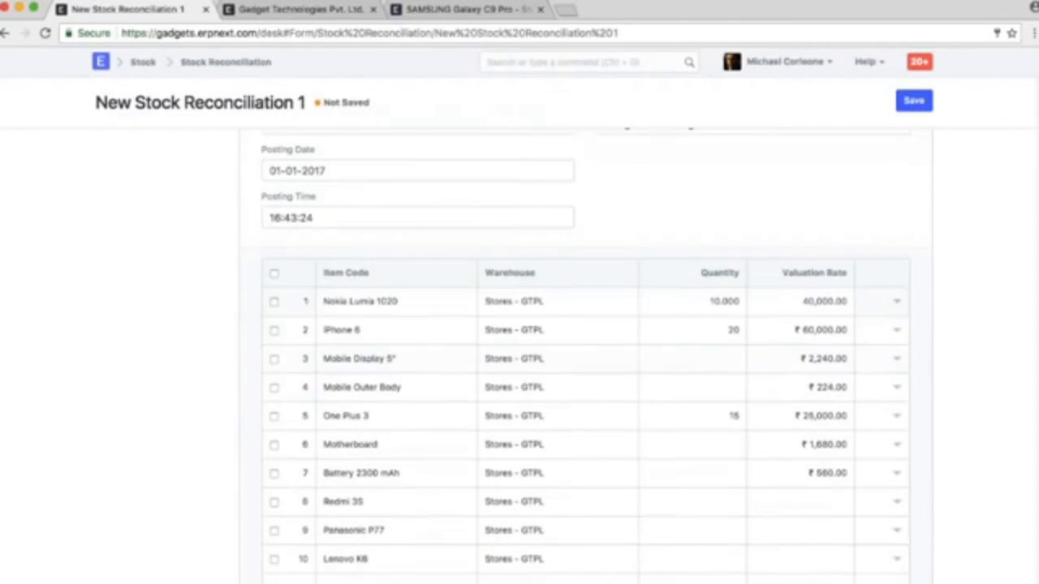
click(897, 331)
click(735, 332)
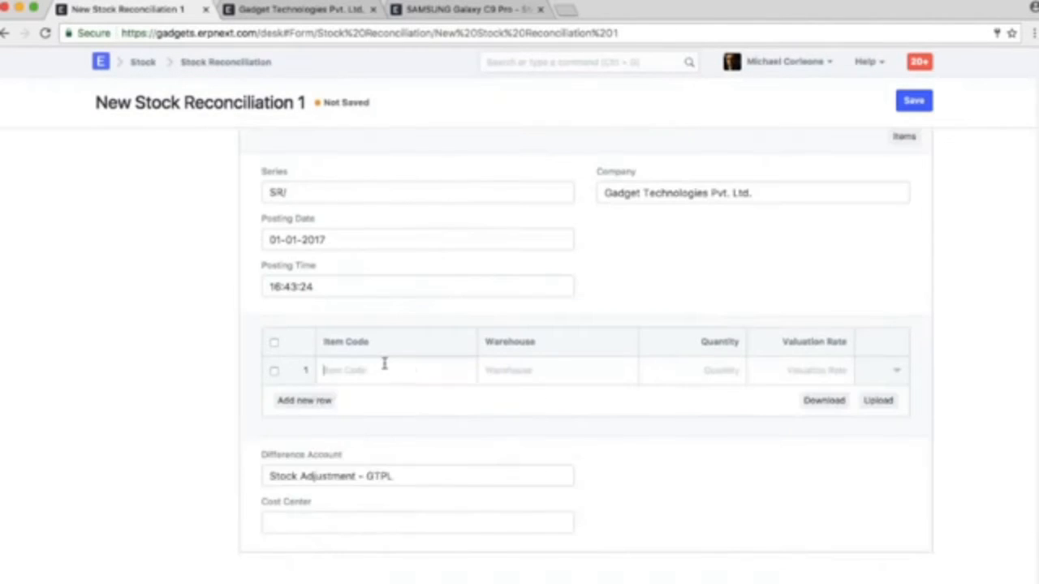
Fill the first item row with Redmi 3S, warehouse Stores - GTPL, quantity 50 and valuation rate 6,500
click(383, 367)
text(red)
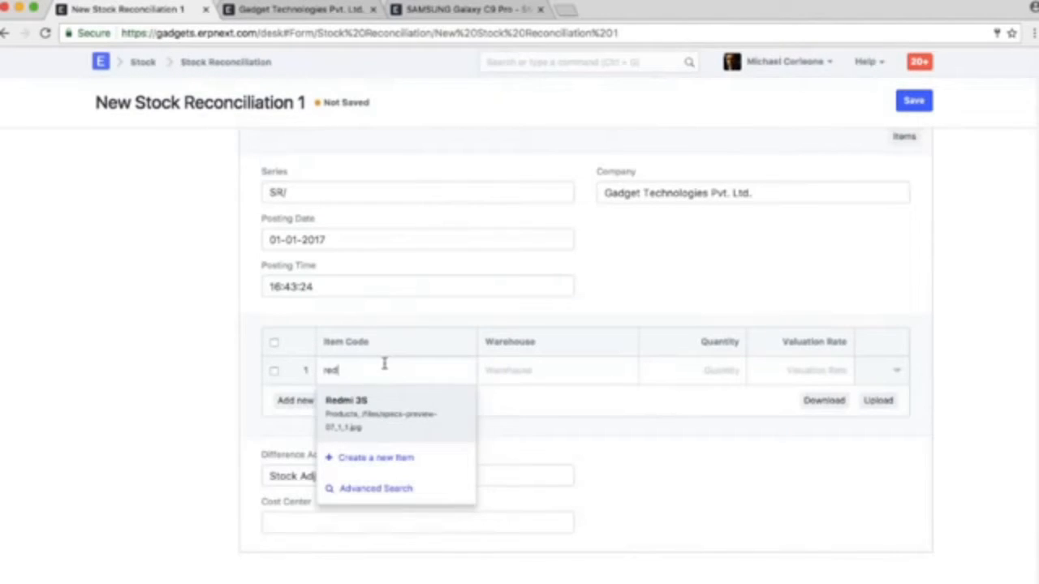
click(371, 408)
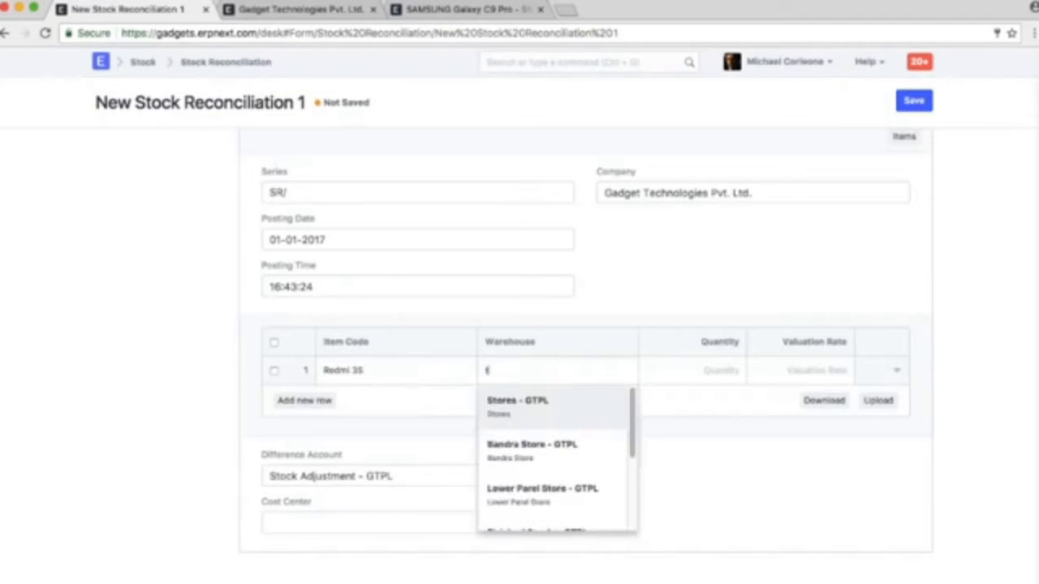
text(st)
click(557, 401)
click(738, 371)
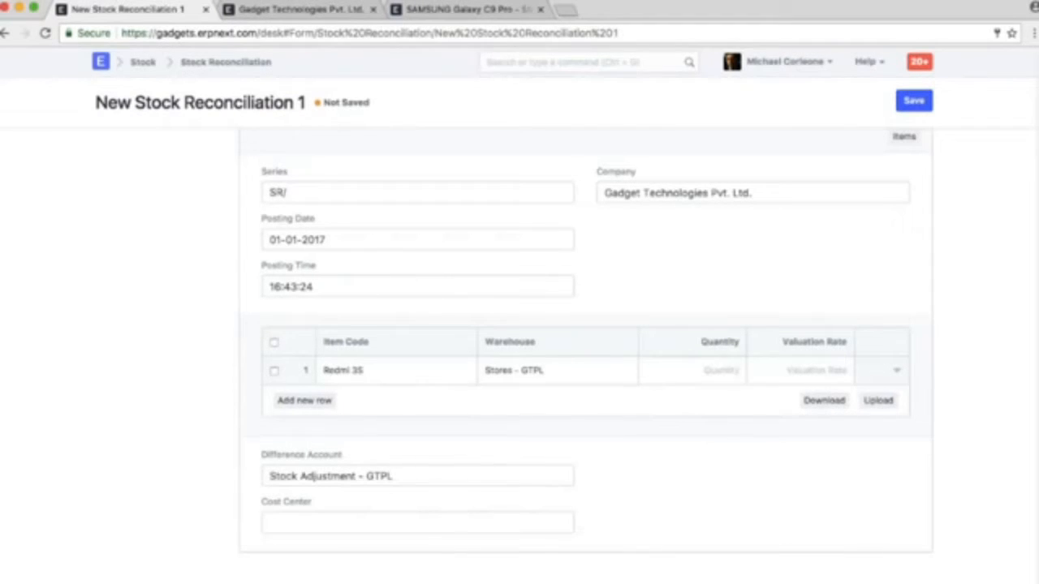
text(50)
key(Tab)
text(6)
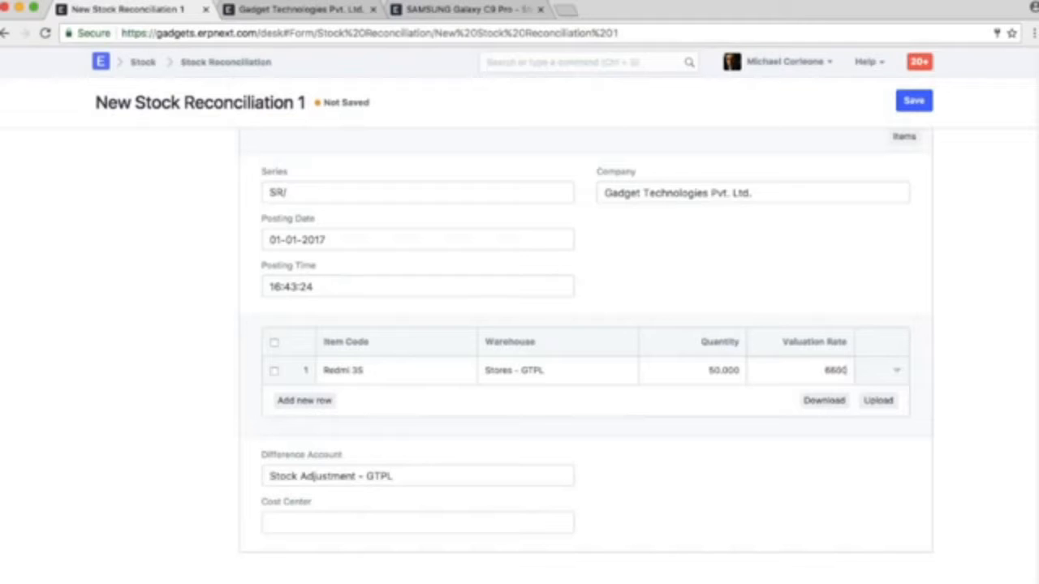
click(796, 492)
Set the difference account to Temporary Opening - GTPL and the cost center to Main - GTPL
triple_click(380, 476)
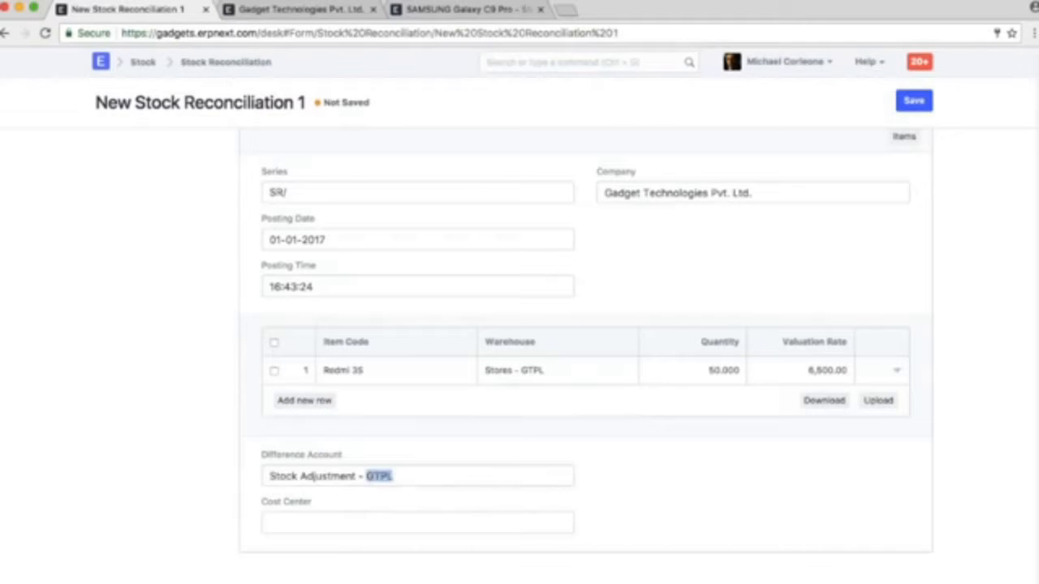
text(temp)
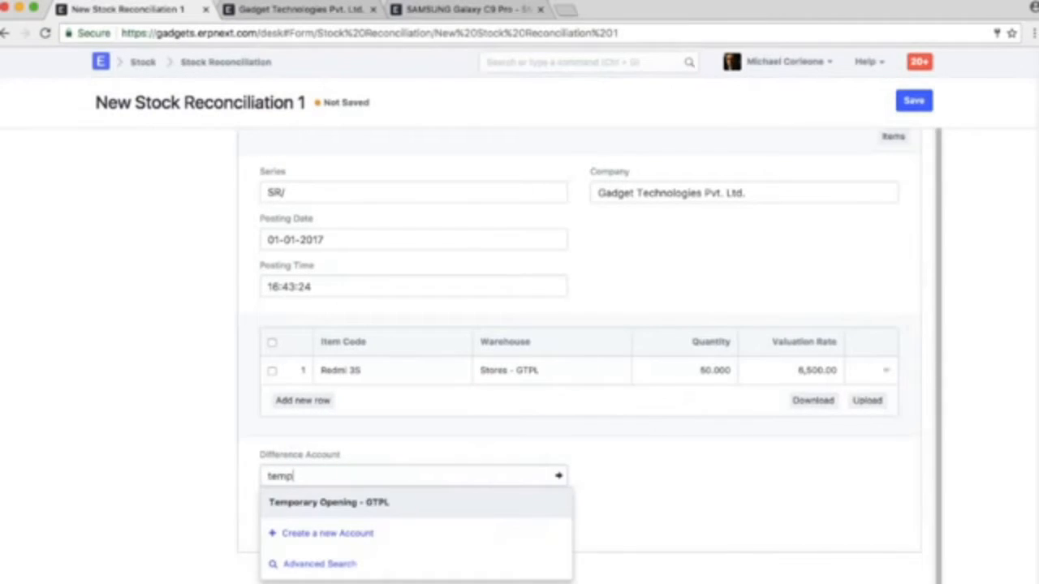
key(Return)
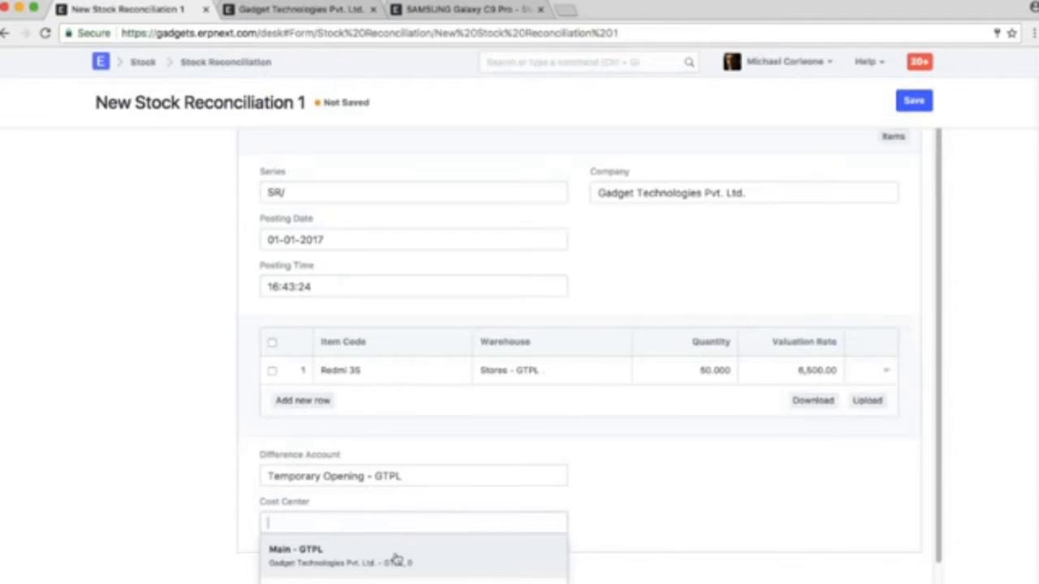
click(394, 559)
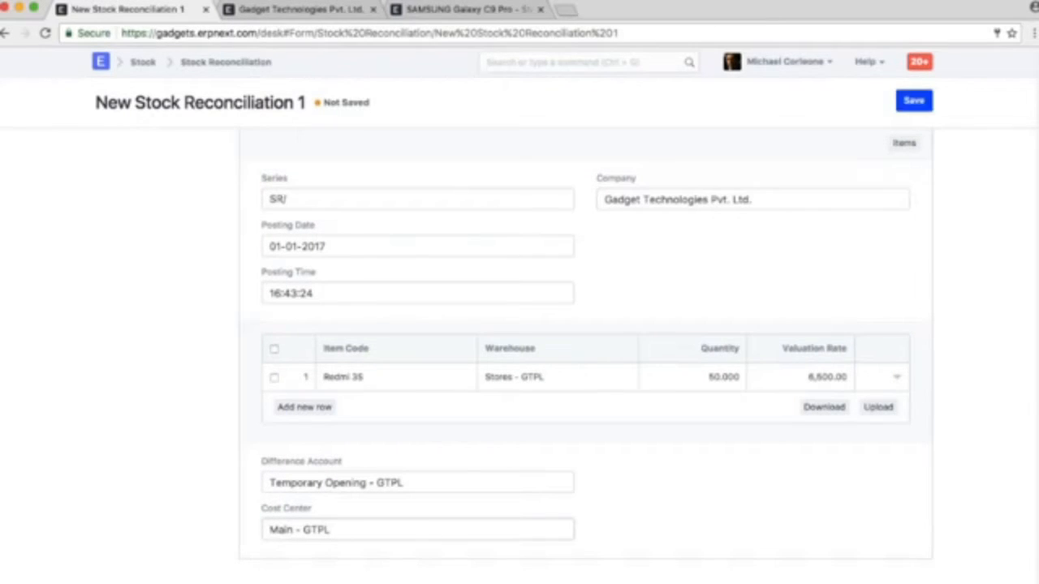
Save and submit the Stock Reconciliation, confirming the permanent submission
click(913, 101)
click(909, 100)
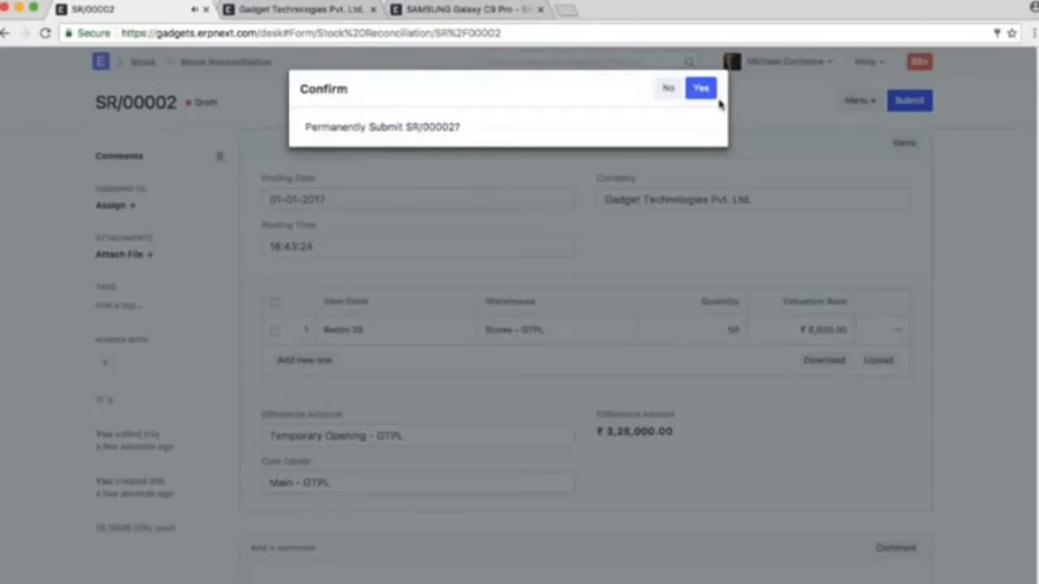
click(698, 86)
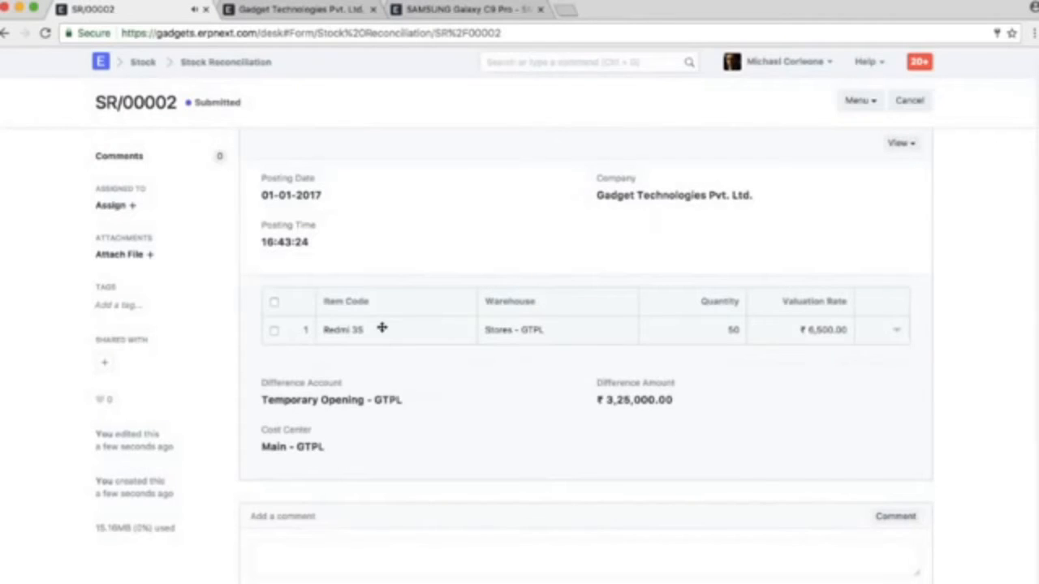
Open the Redmi 3S item from the reconciliation row and examine its inventory settings
click(382, 330)
click(308, 385)
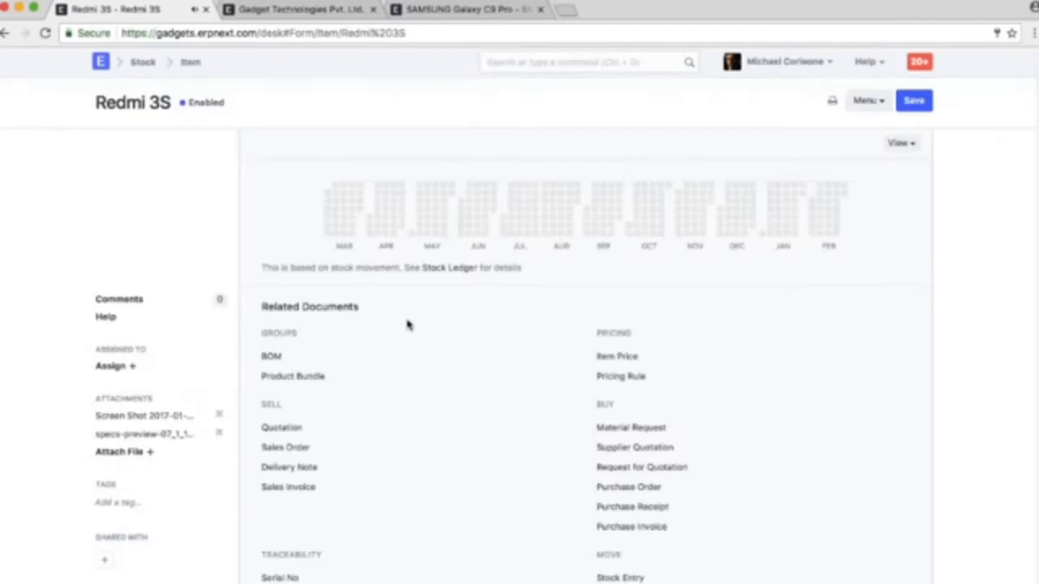
scroll(409, 324, down, 10)
scroll(427, 467, down, 5)
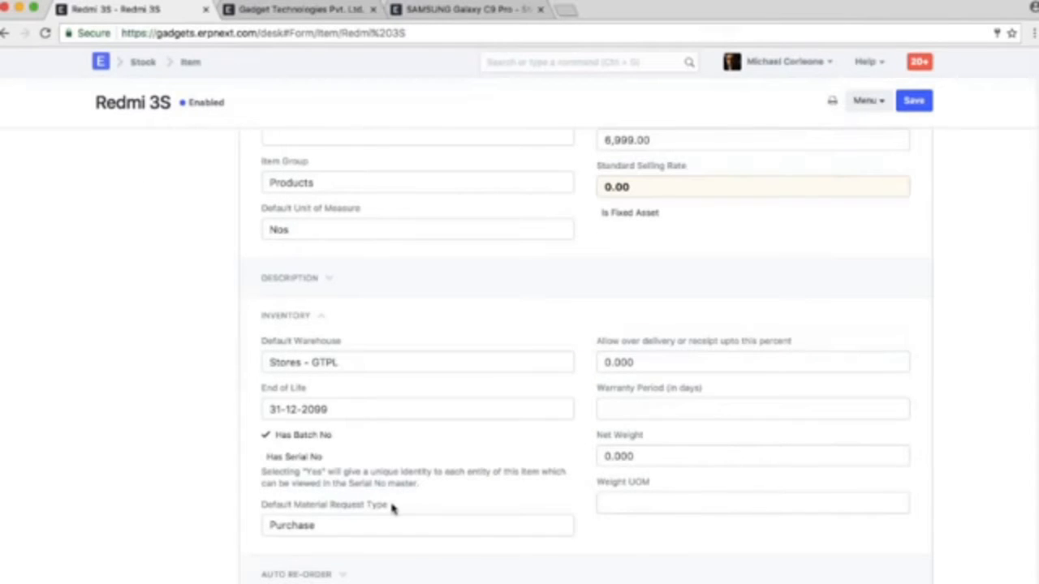
Leave the Redmi 3S item and review the Supplier list in the Buying module, returning to the Buying overview
scroll(392, 509, up, 15)
key(super+Left)
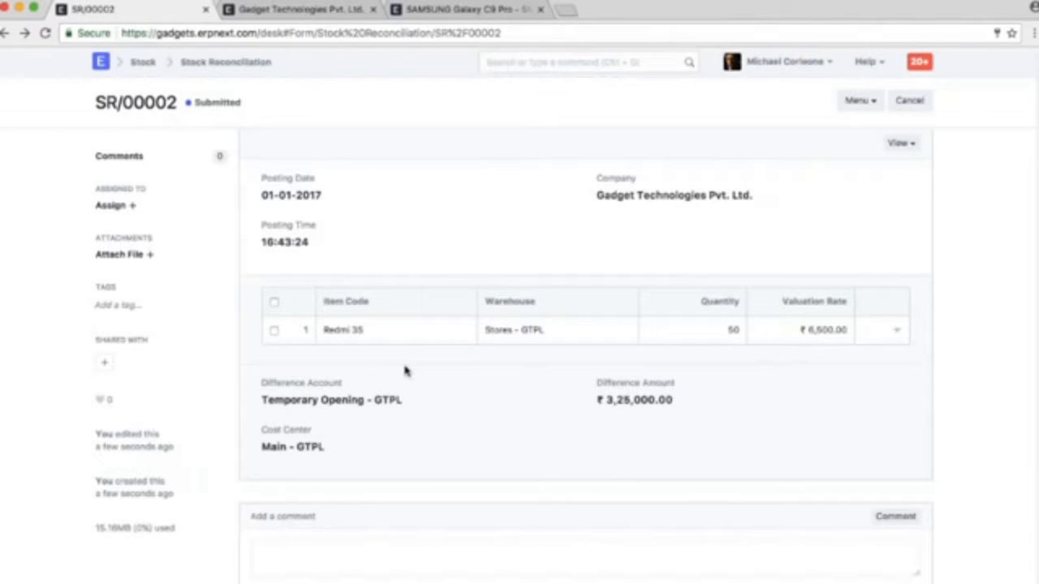
click(143, 62)
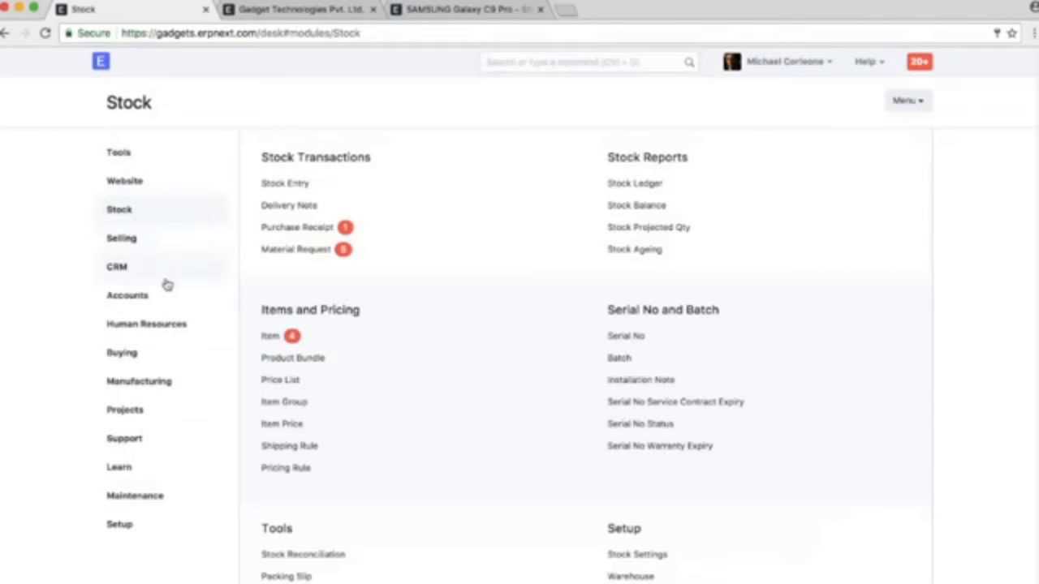
click(162, 352)
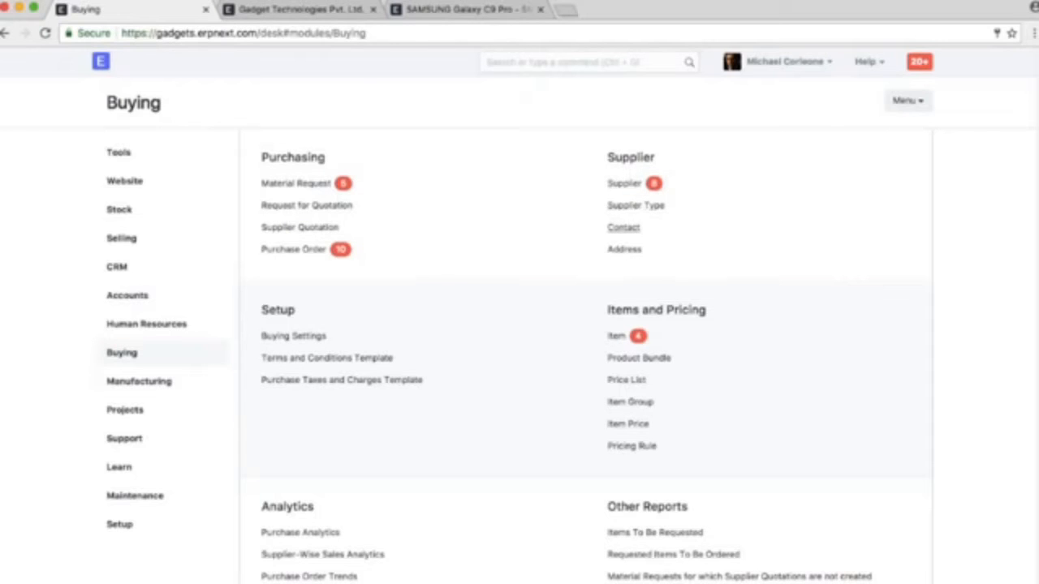
click(624, 184)
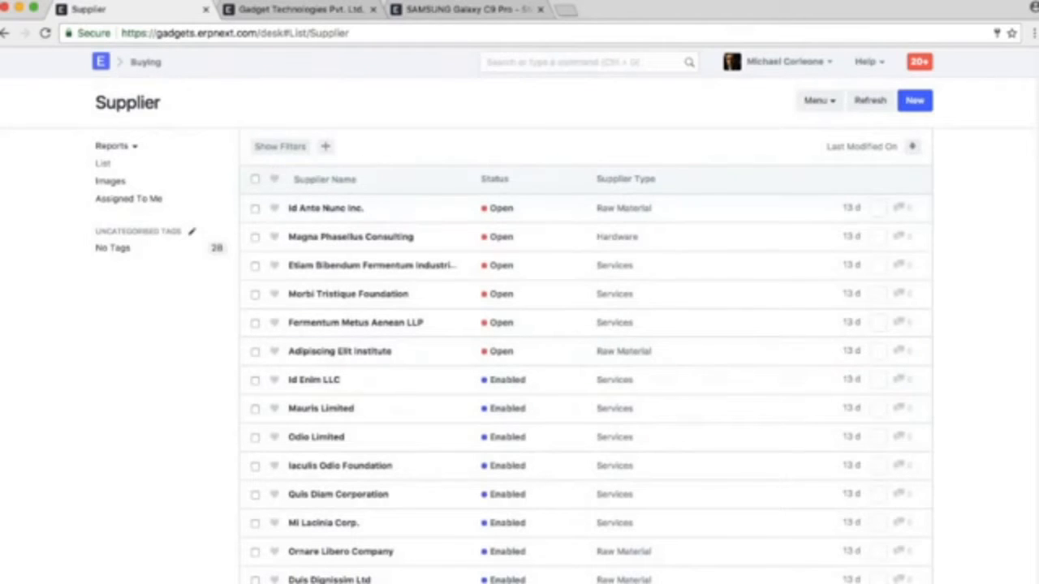
click(7, 33)
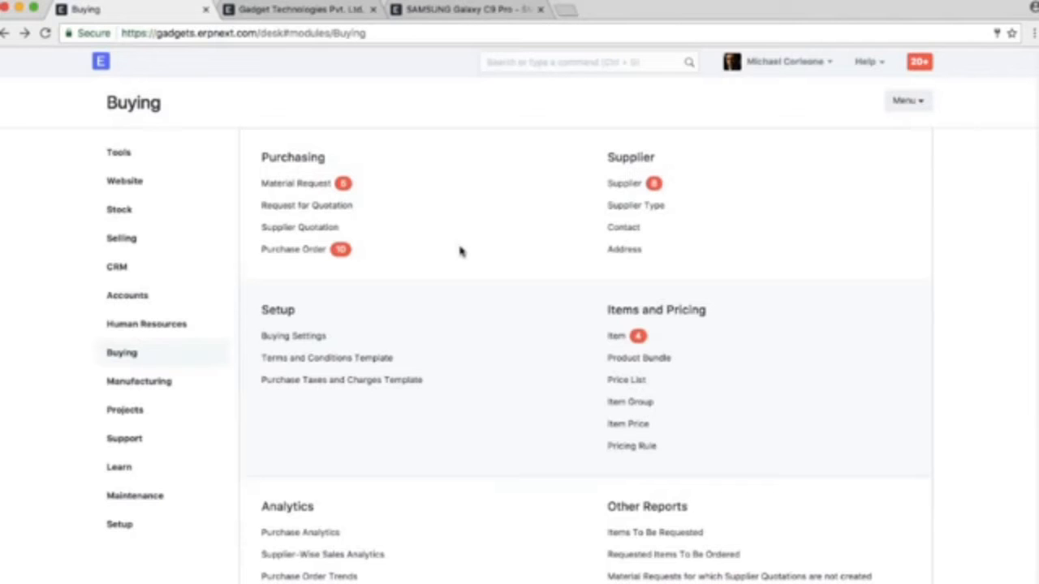
Create a new purchase Material Request with Redmi 3S in the first row, quantity 10 and required date 23-02-2017
click(295, 183)
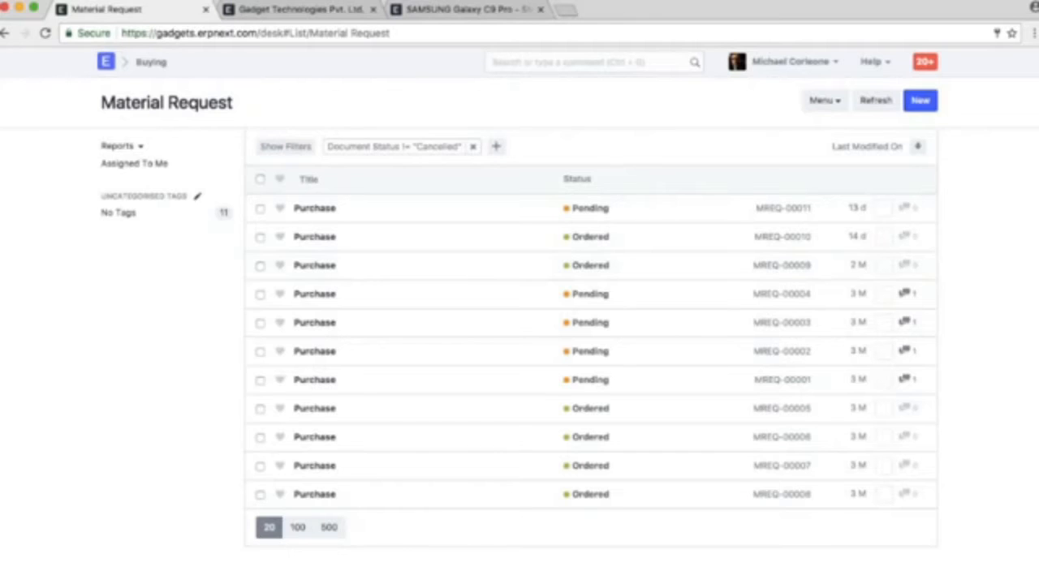
click(920, 100)
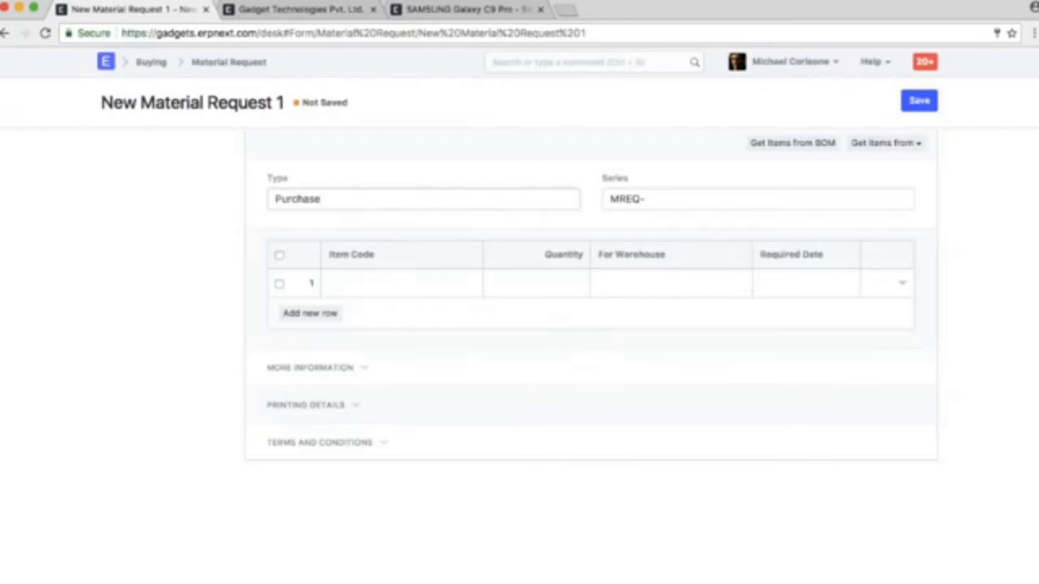
click(402, 283)
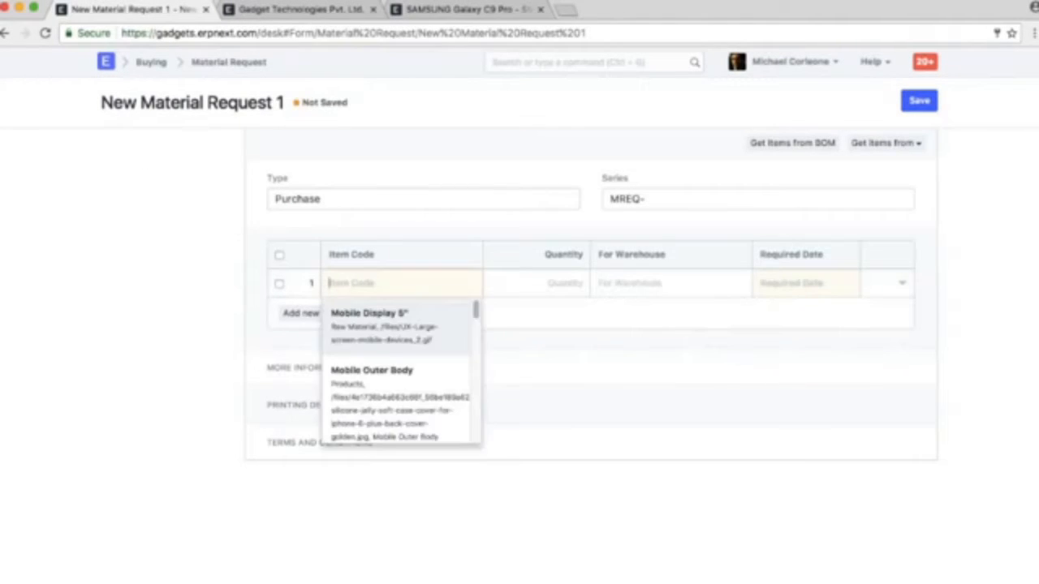
text(red)
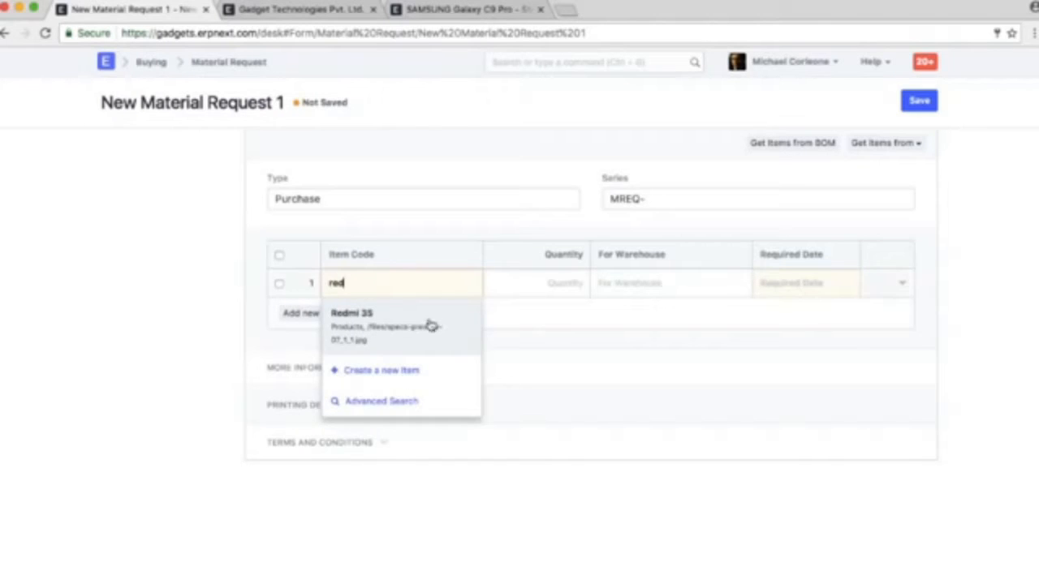
click(430, 324)
click(547, 285)
text(10)
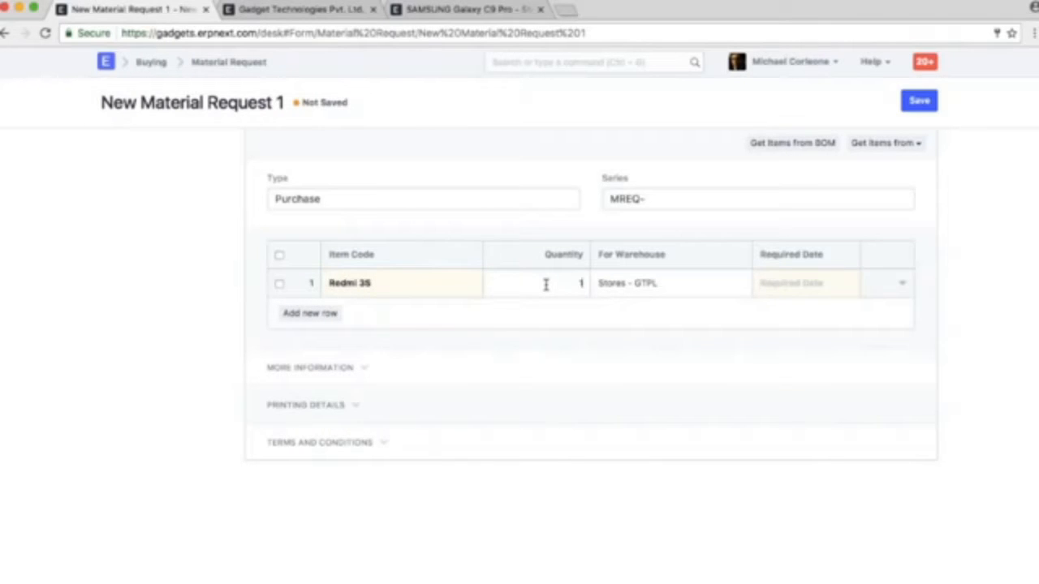
click(809, 287)
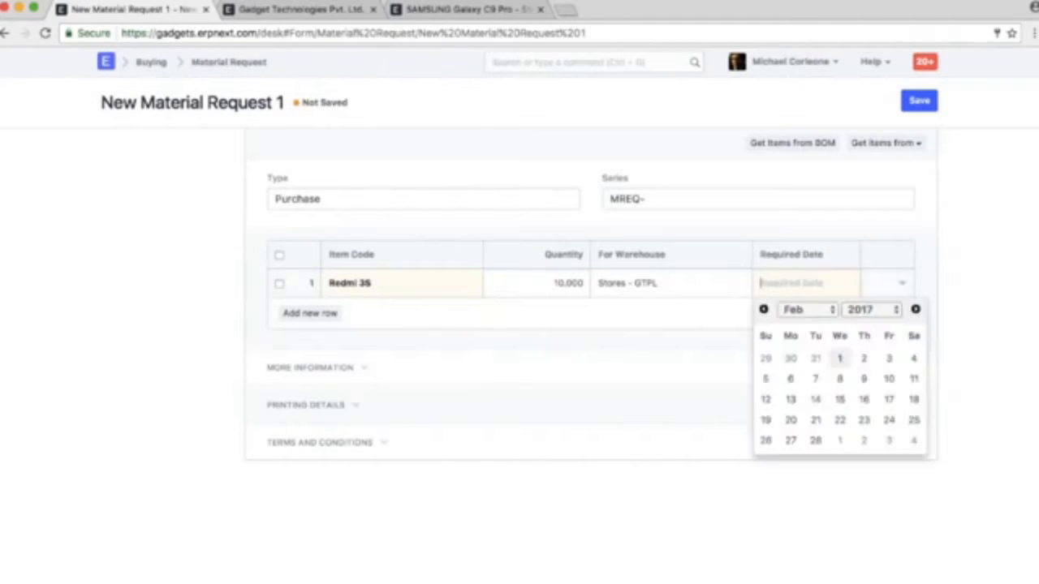
click(865, 419)
Add a second row for Lenovo K6 with quantity 3 and required date 15-02-2017, and save the Material Request
click(309, 312)
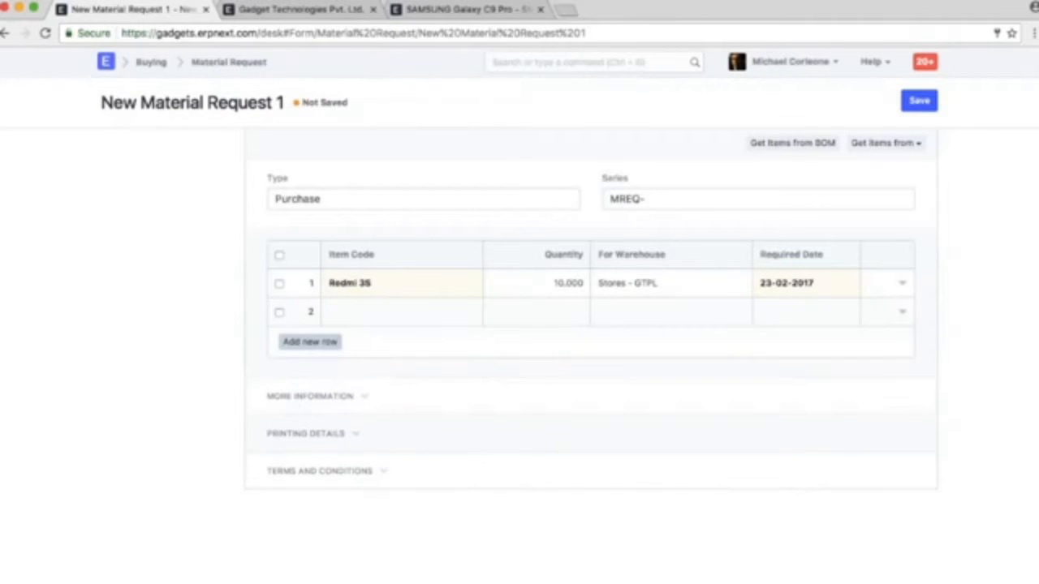
text(len)
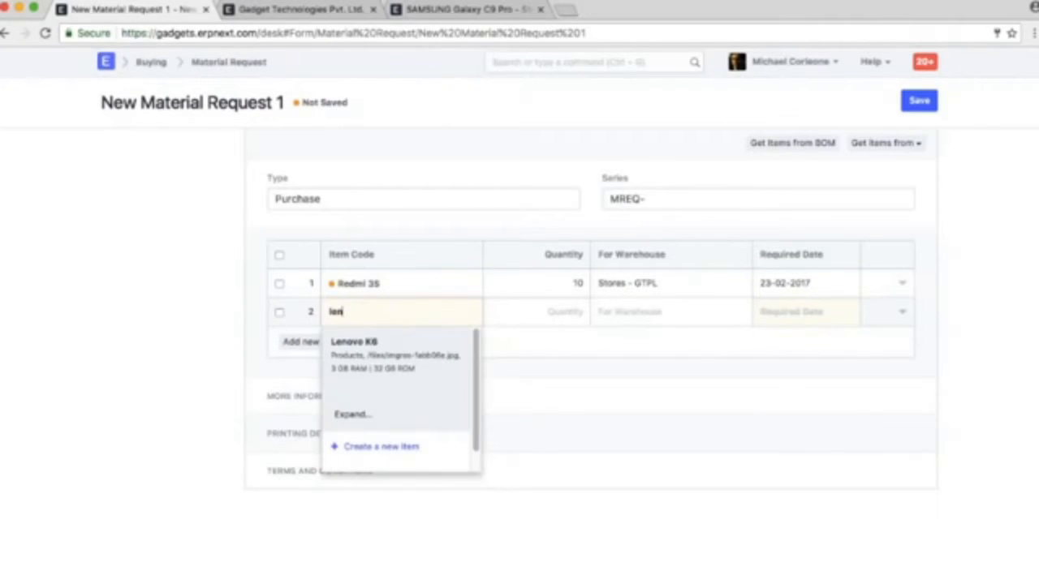
key(Return)
click(524, 306)
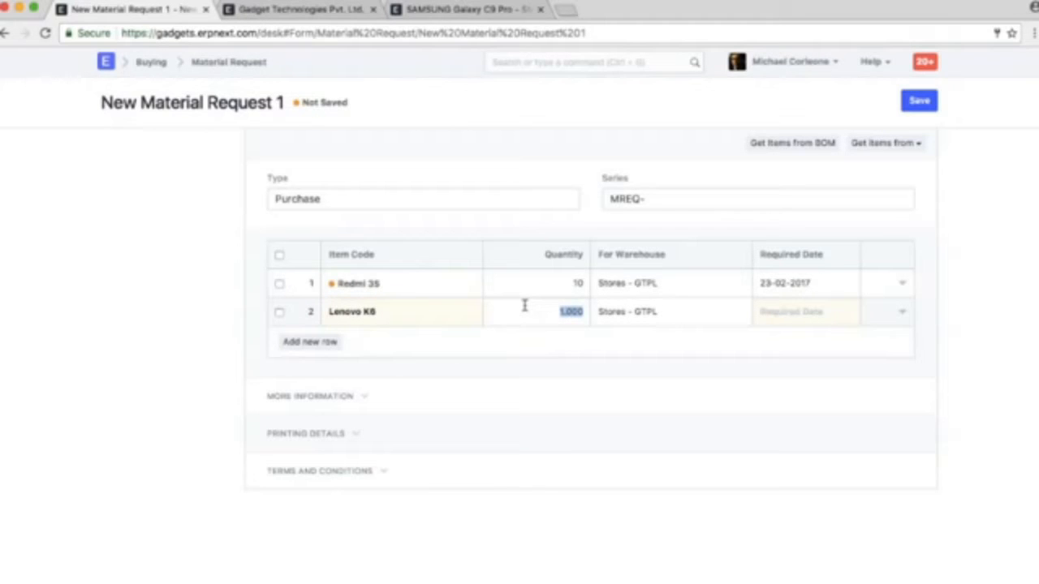
text(3)
click(834, 311)
click(841, 430)
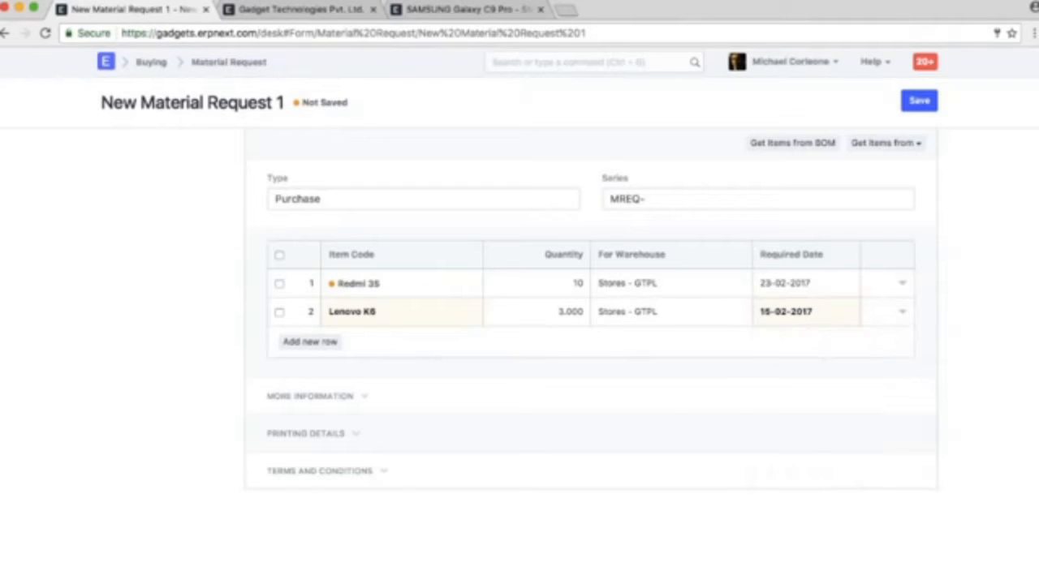
key(ctrl+s)
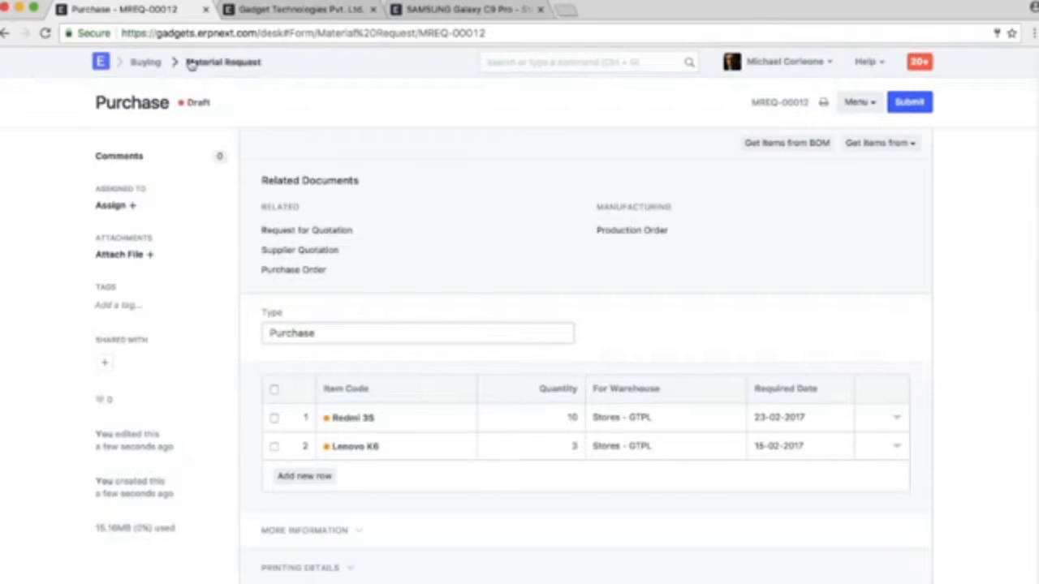
click(145, 64)
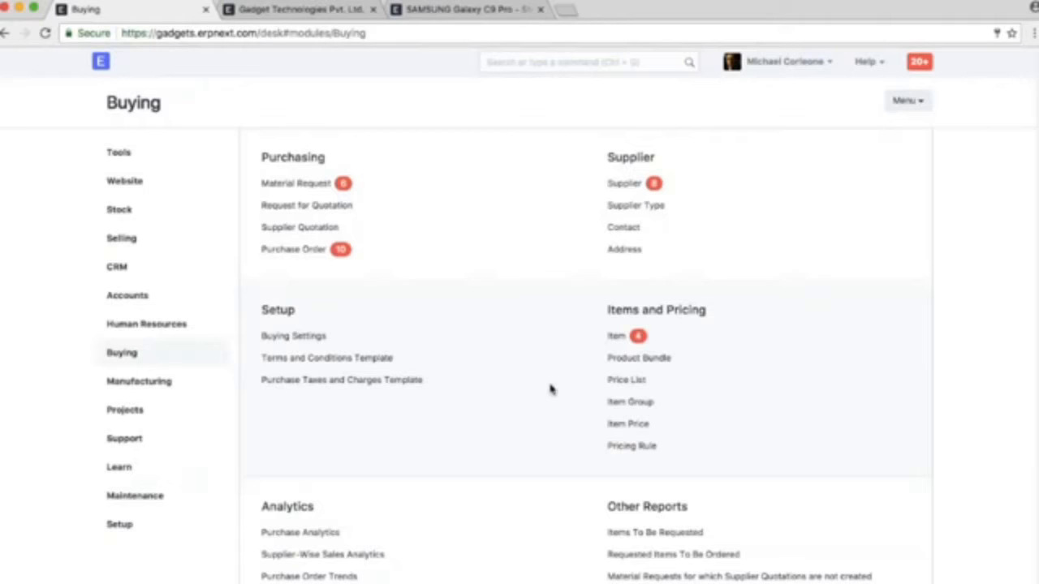
click(283, 337)
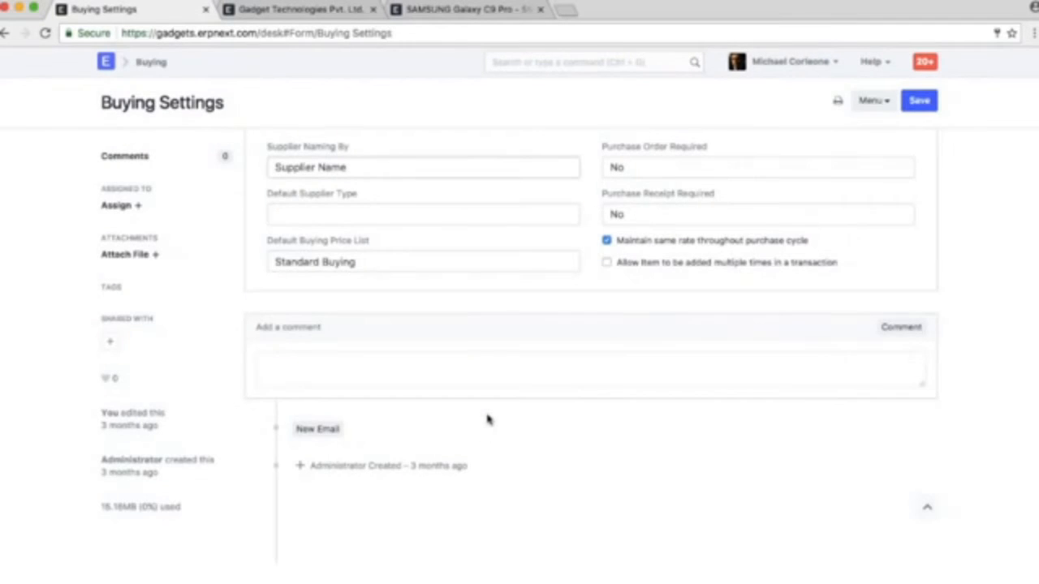
click(4, 34)
click(527, 62)
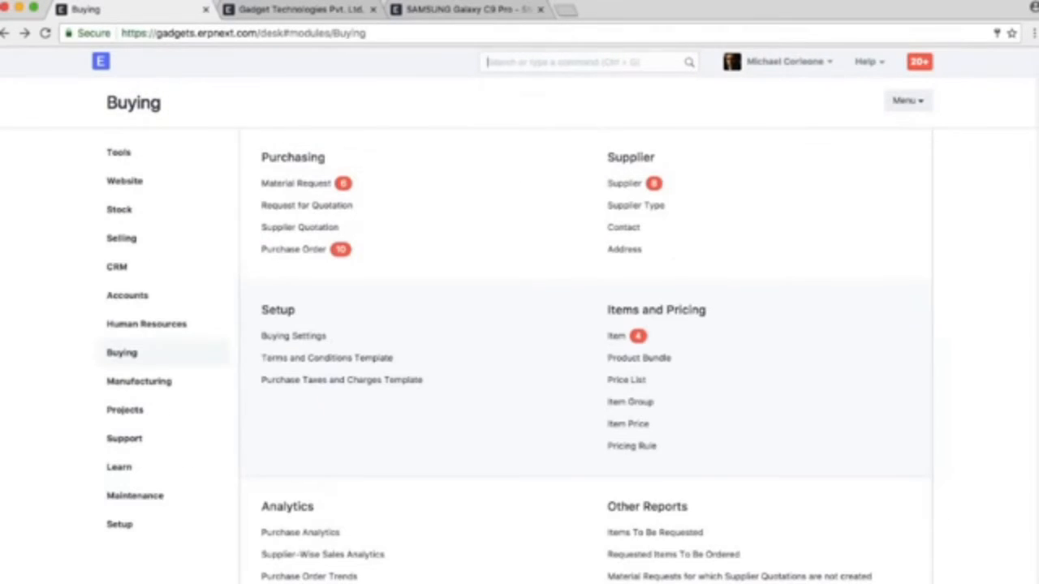
text(stock se)
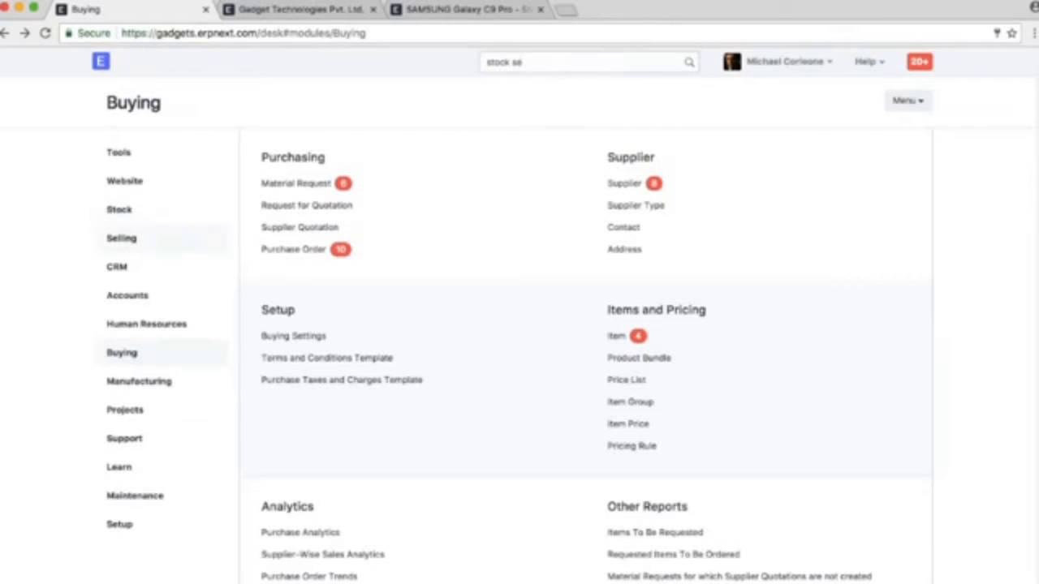
Enable email notification on creation of automatic Material Requests in the Stock Settings and save the settings
click(119, 209)
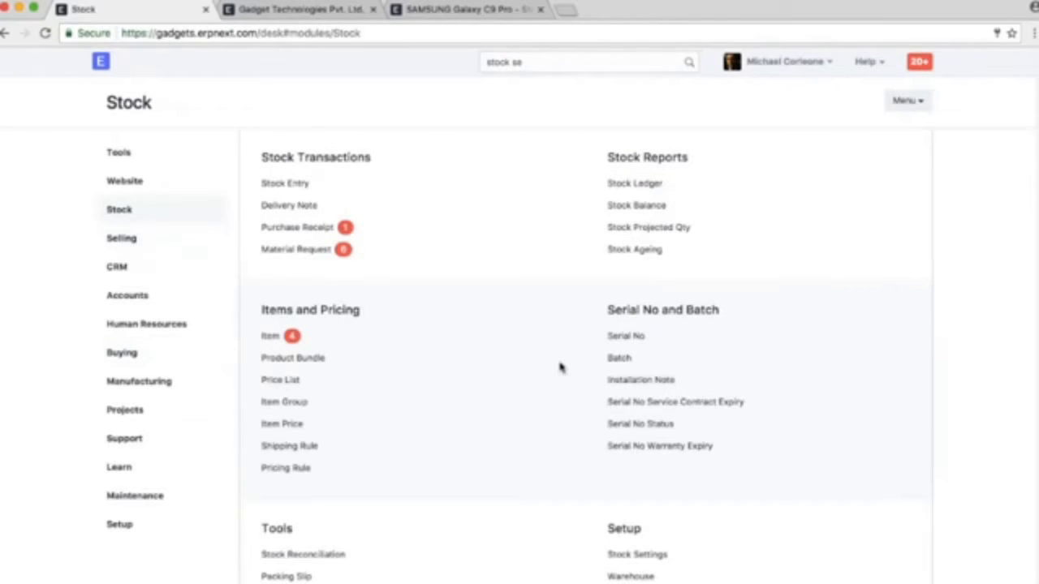
scroll(560, 368, down, 5)
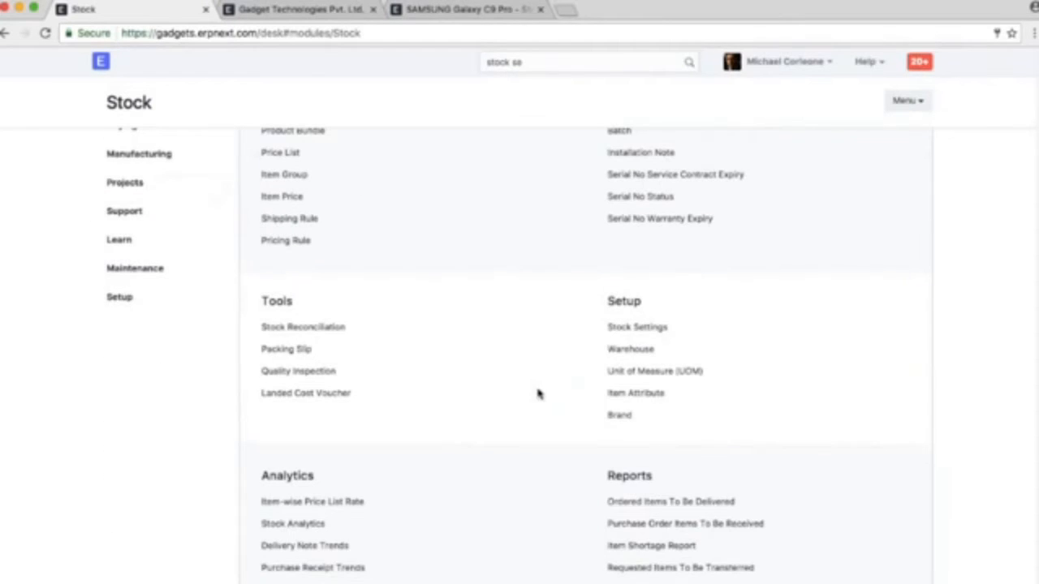
click(629, 328)
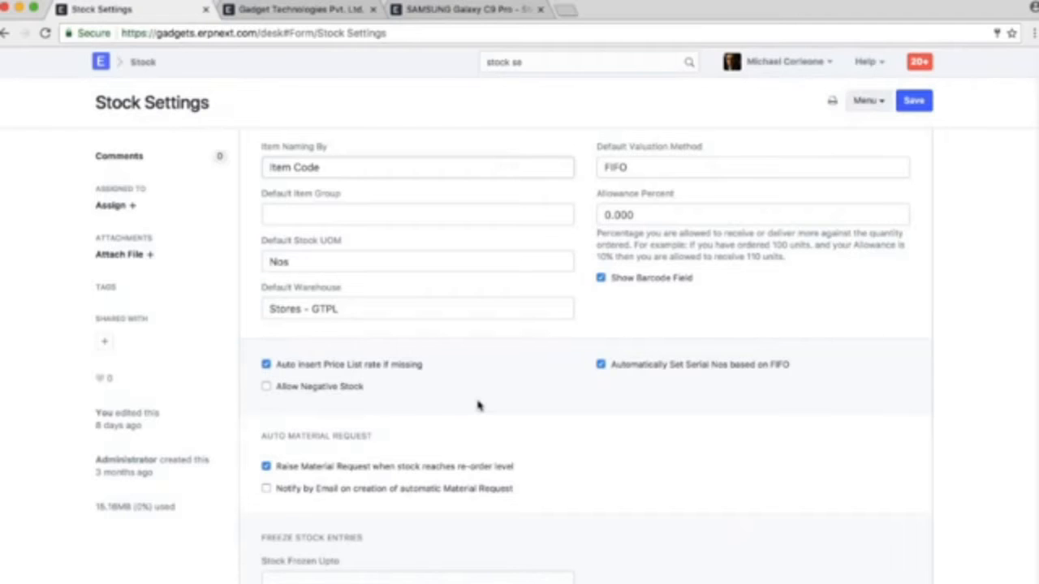
scroll(496, 401, down, 1)
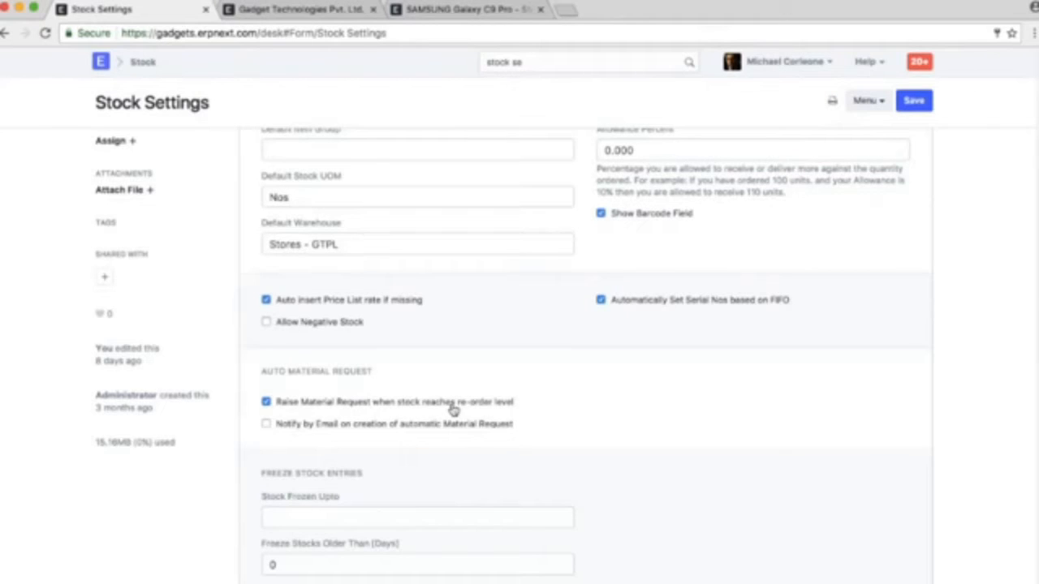
click(513, 423)
scroll(549, 440, up, 2)
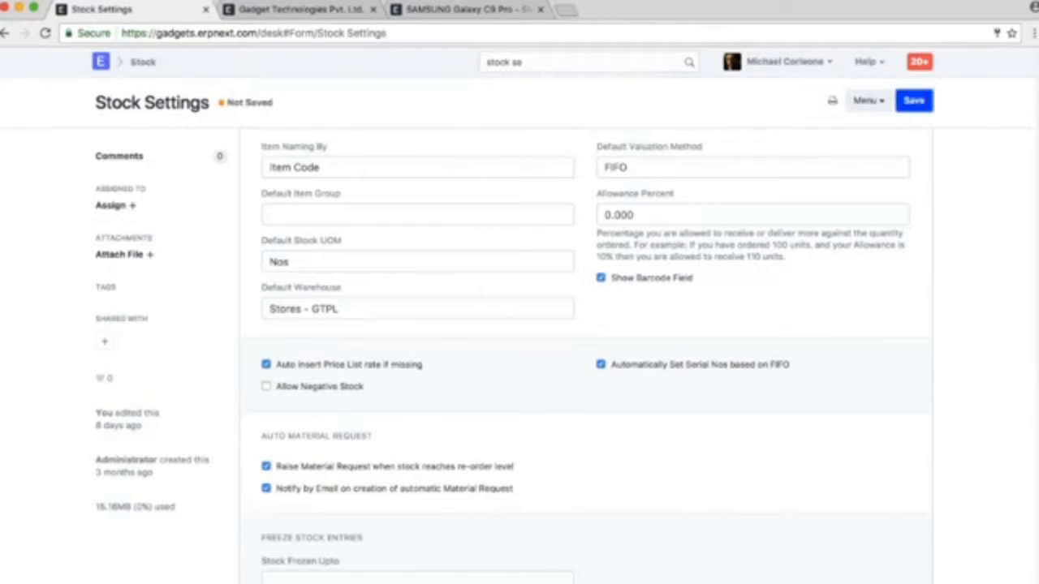
click(914, 101)
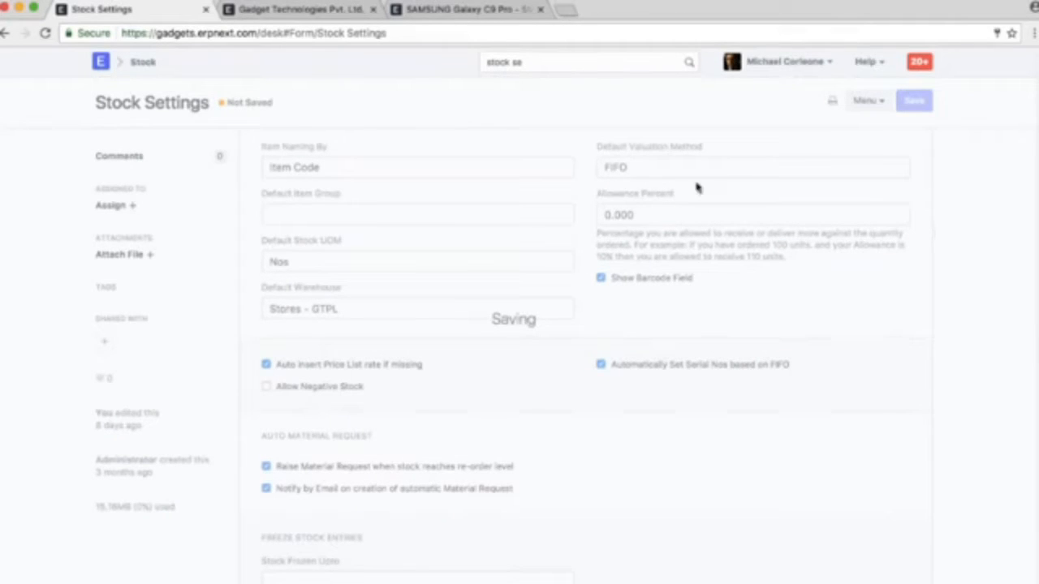
Return to the draft Material Request for Redmi 3S and Lenovo K6 and clear the leftover search text
click(4, 33)
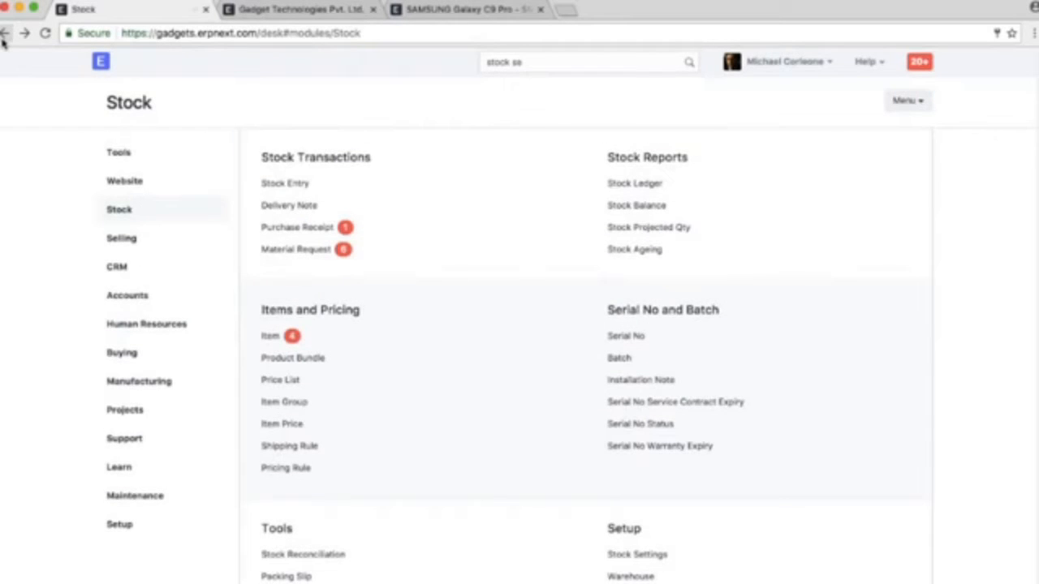
click(5, 34)
click(5, 34)
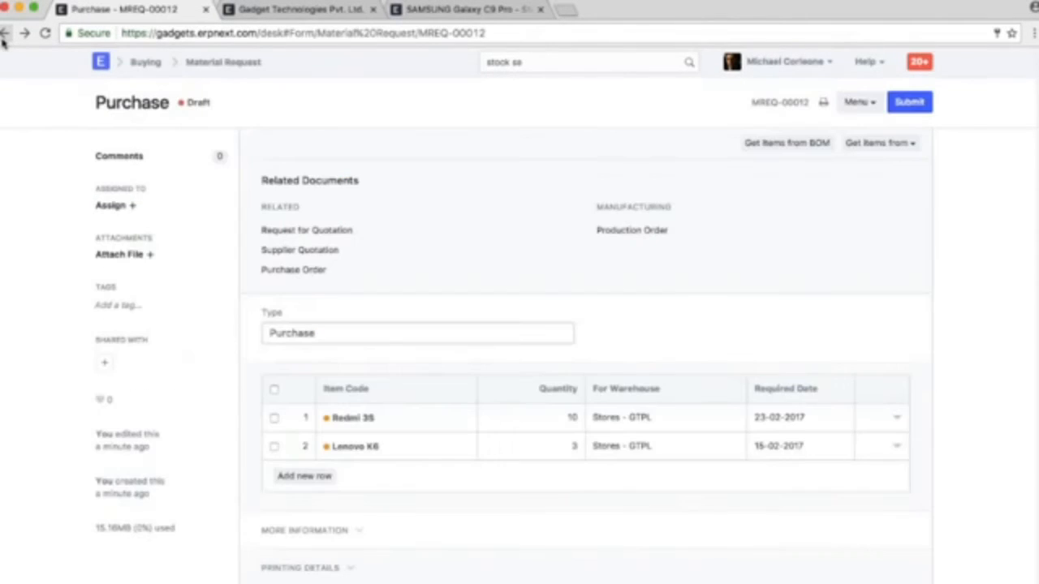
click(556, 66)
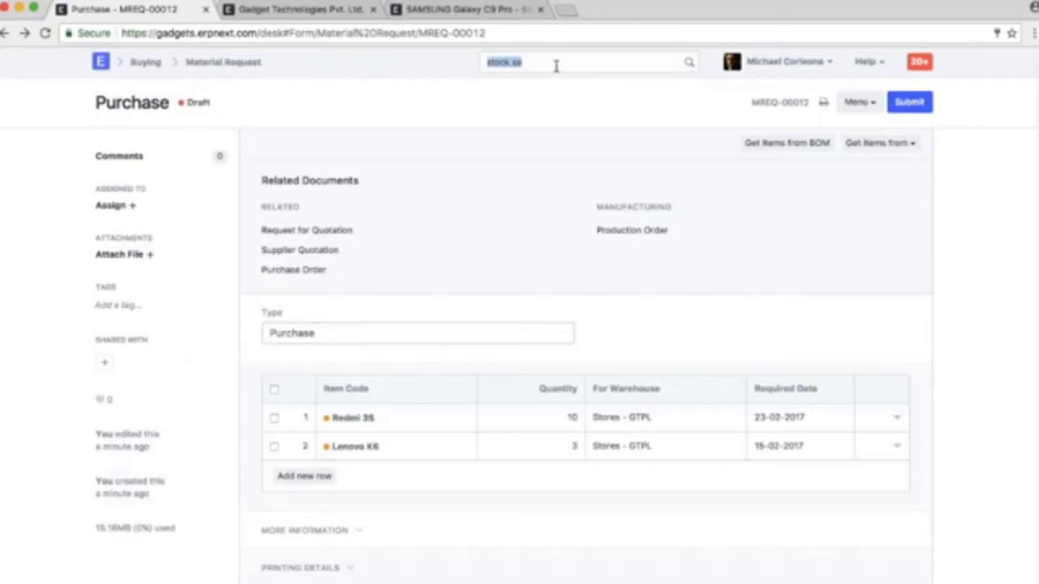
key(BackSpace)
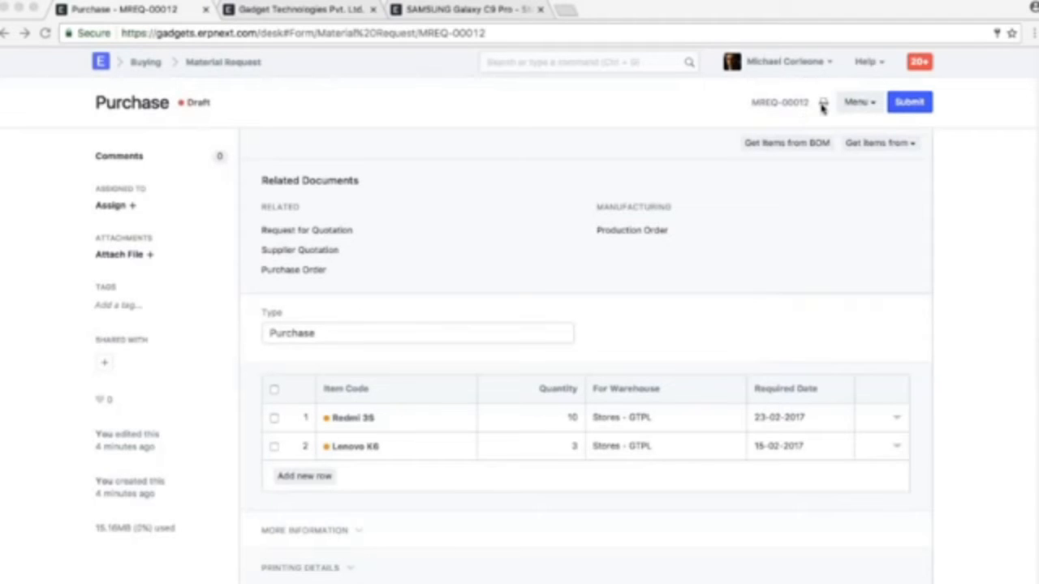
Permanently submit the Material Request and make a Request for Quotation from it
click(901, 107)
click(909, 102)
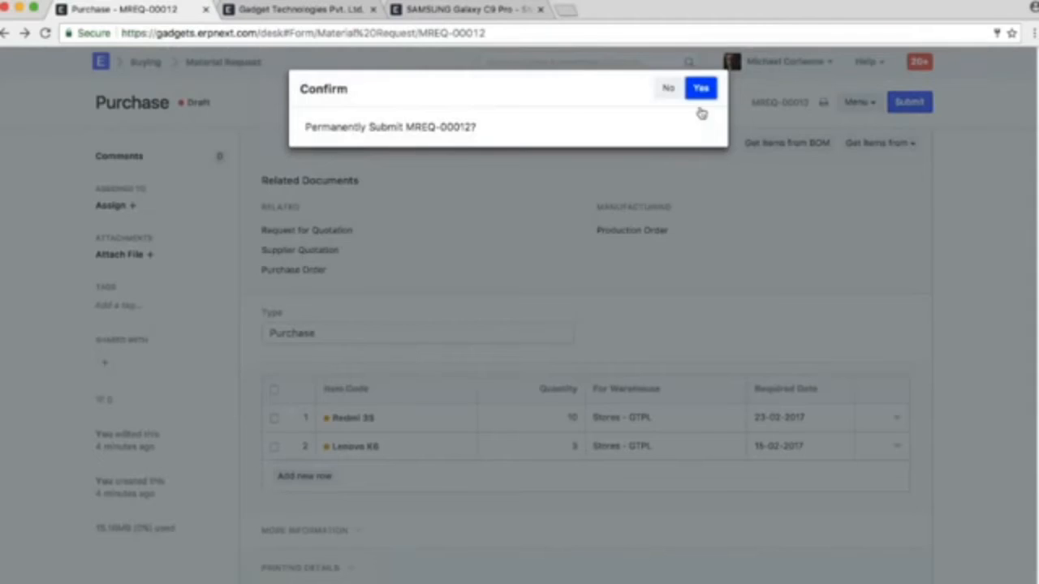
click(699, 81)
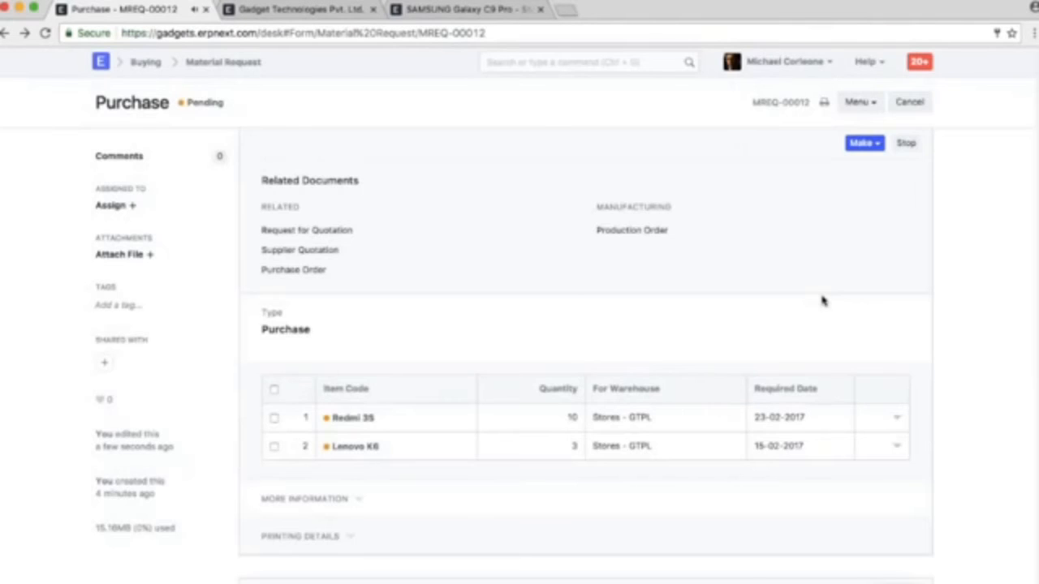
click(862, 143)
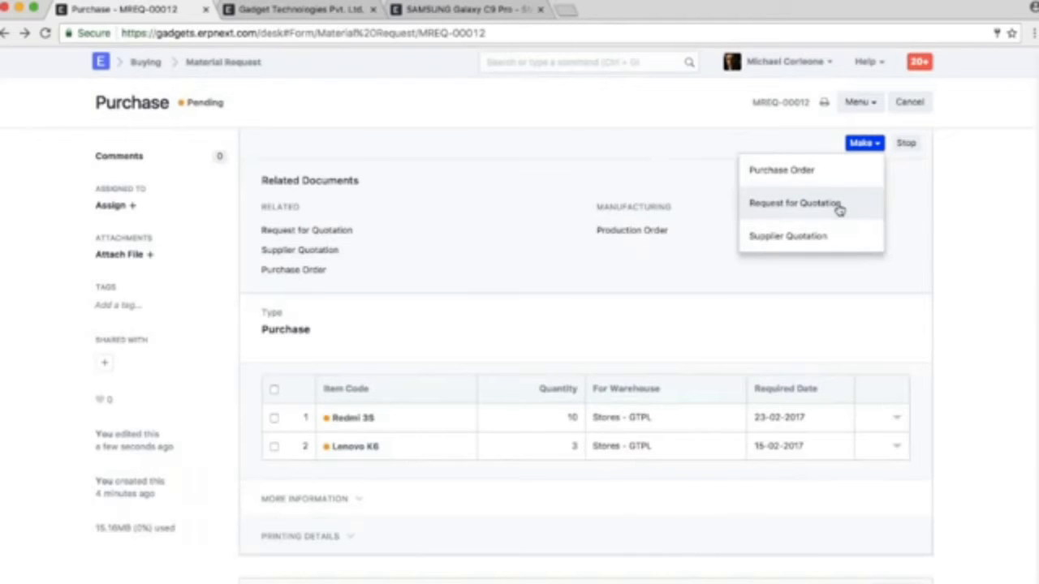
click(840, 211)
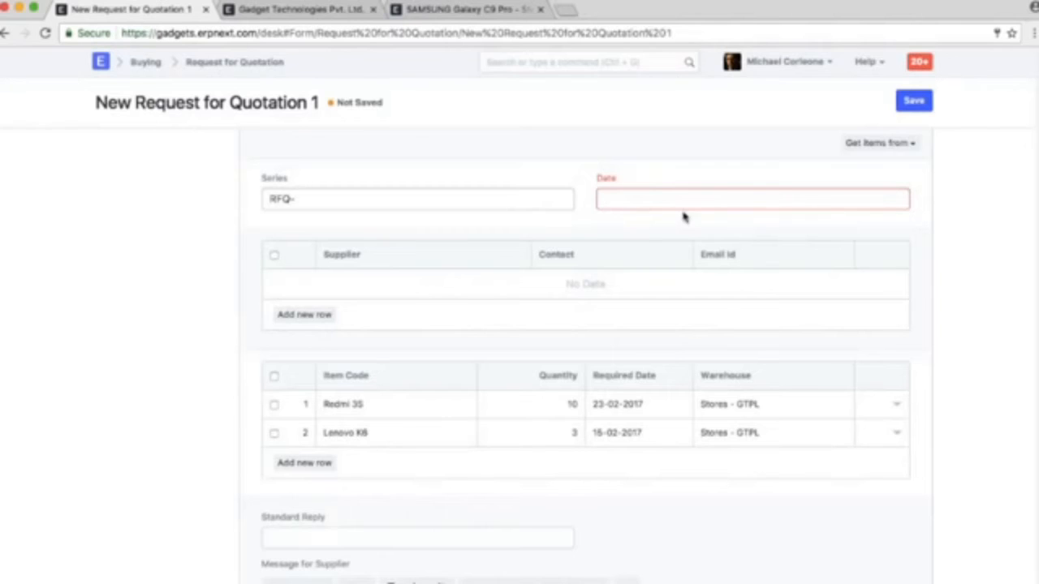
Set the Request for Quotation date to 01-02-2017 and add Morbi Tristique Foundation as the first supplier
click(654, 200)
click(682, 273)
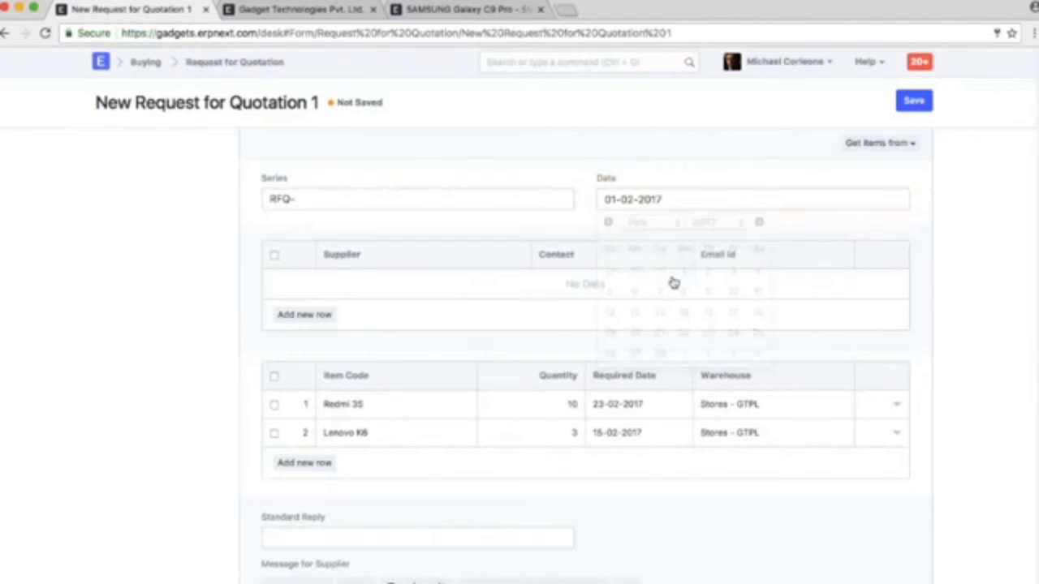
click(304, 314)
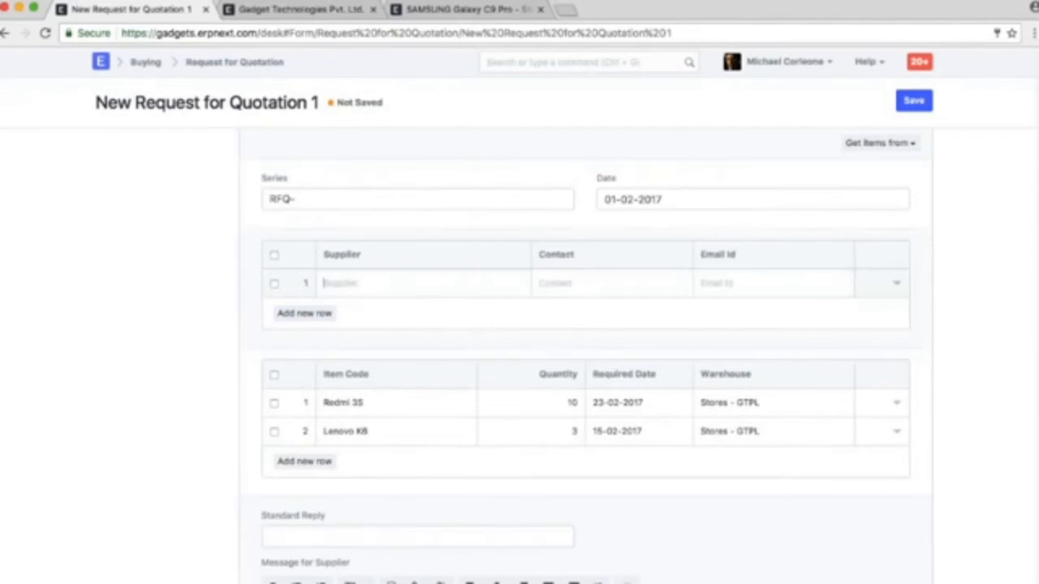
click(408, 283)
scroll(431, 356, down, 3)
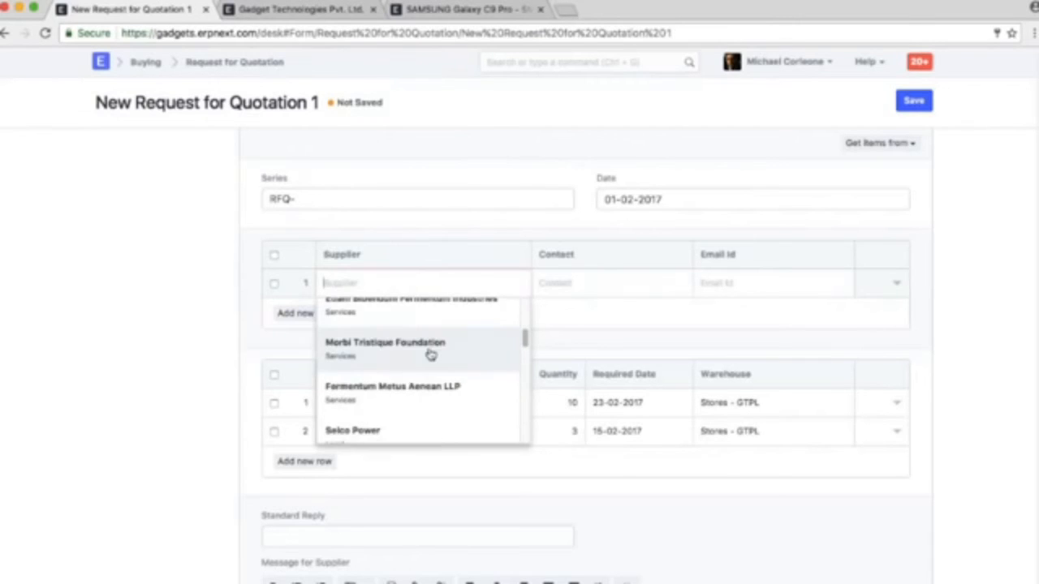
click(429, 355)
Add a second supplier row for Fermentum Metus Aenean LLP
click(305, 314)
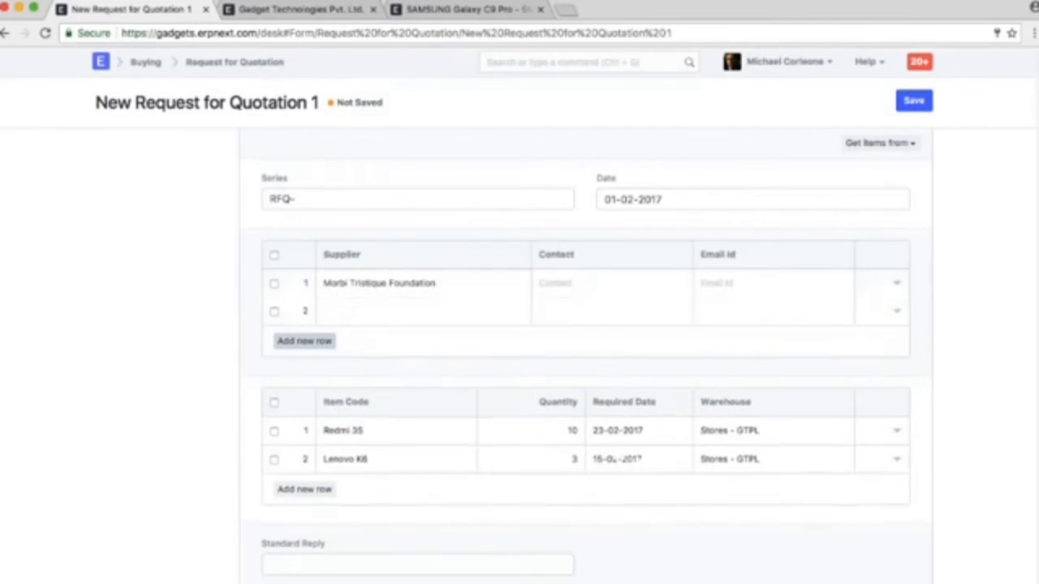
click(413, 317)
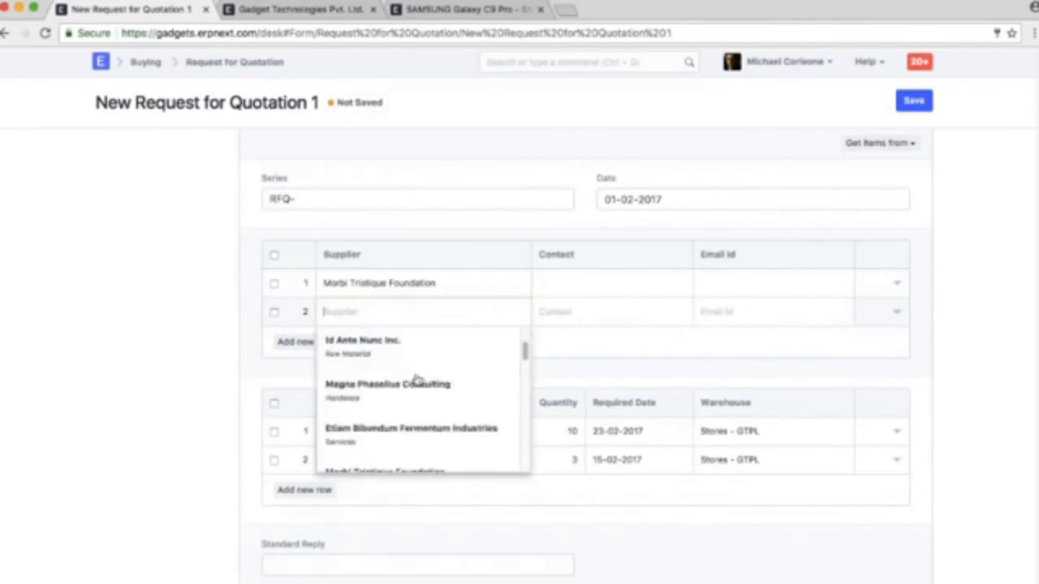
scroll(425, 379, down, 3)
click(419, 445)
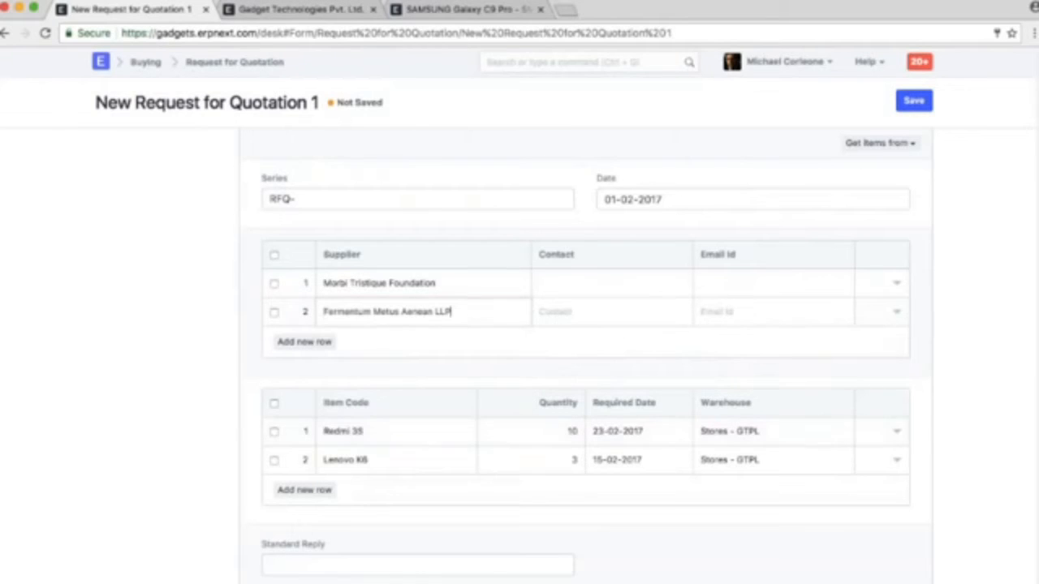
Create a contact from the Morbi Tristique Foundation supplier record, filling in the contact's first name and e-mail, and save it
click(601, 287)
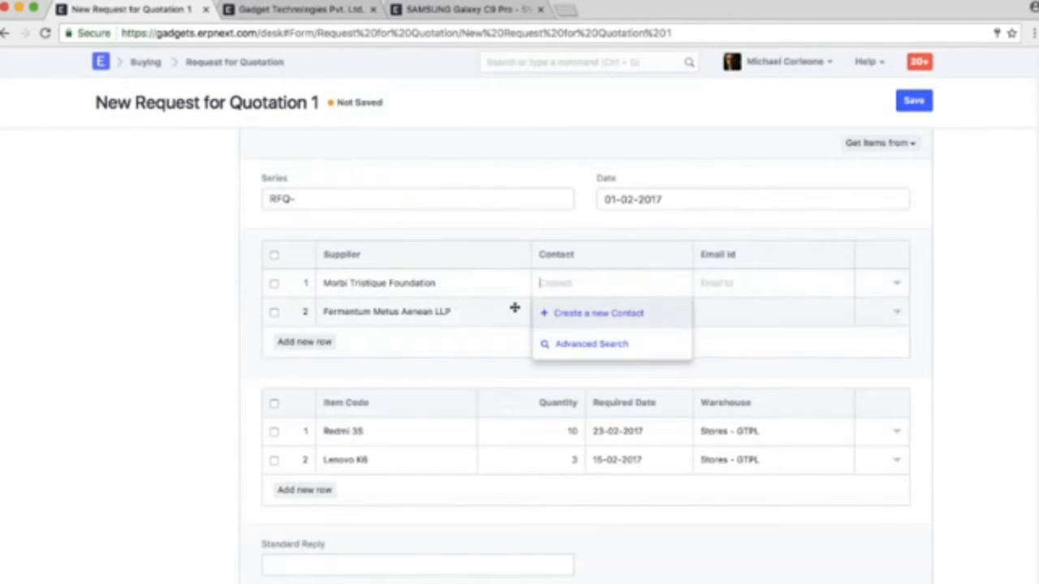
click(519, 283)
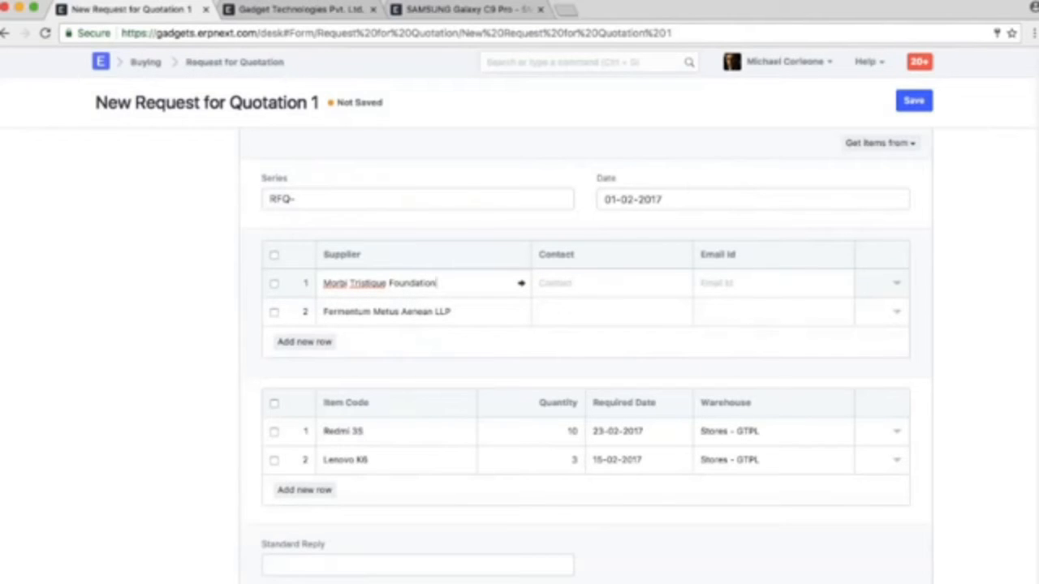
click(521, 283)
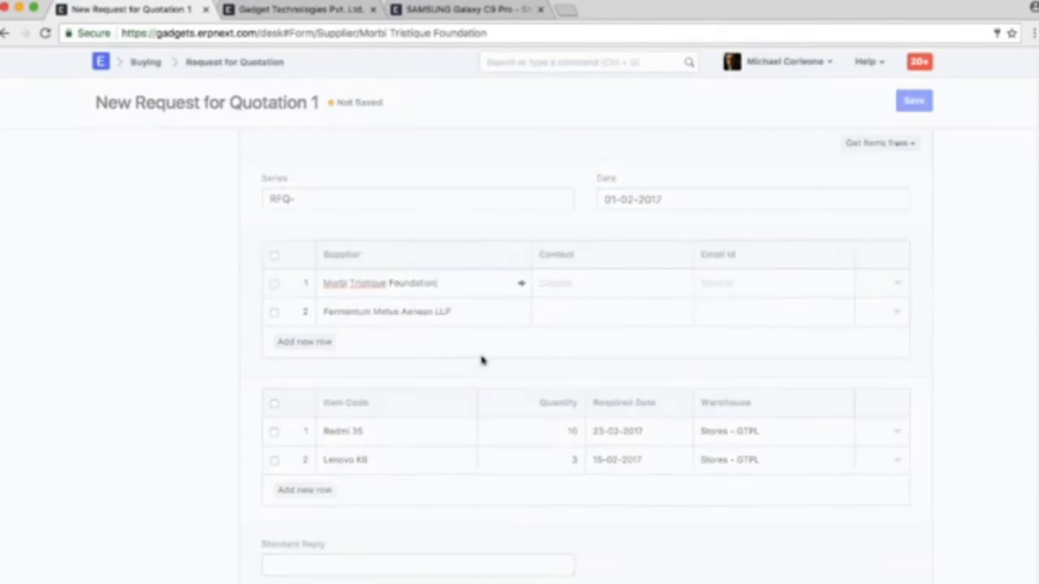
scroll(488, 361, down, 10)
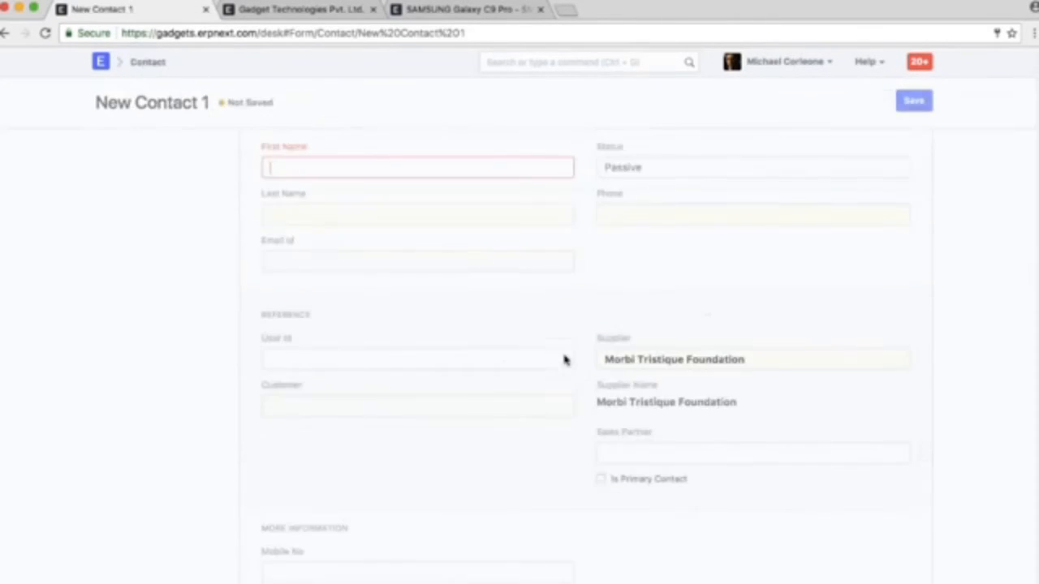
text(Robert)
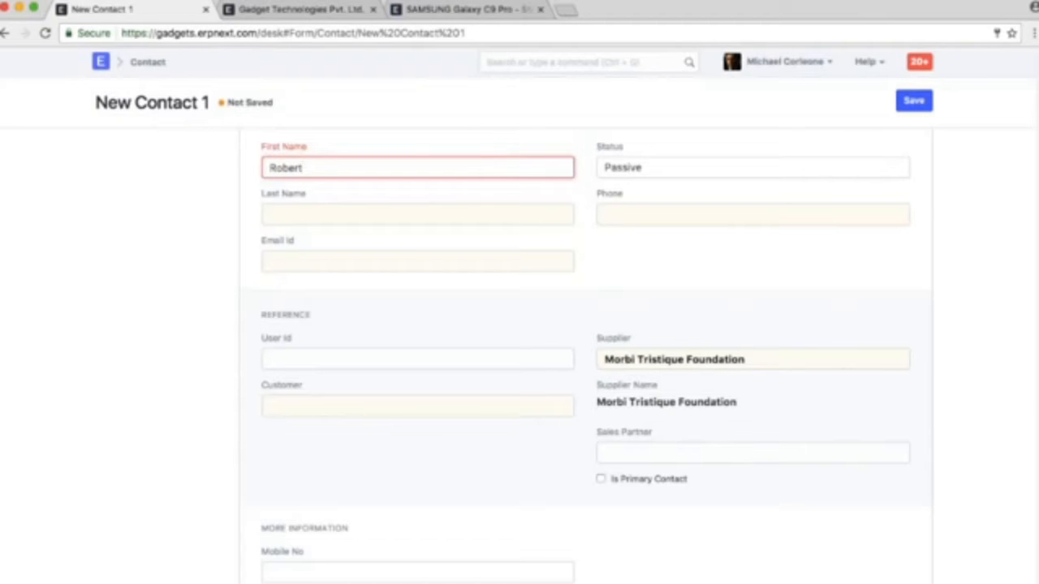
click(432, 262)
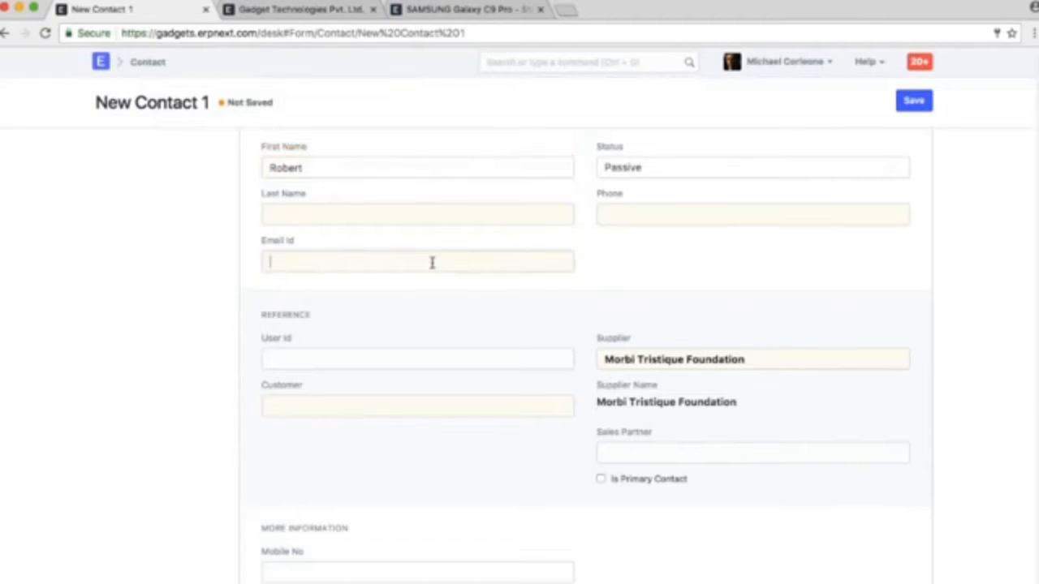
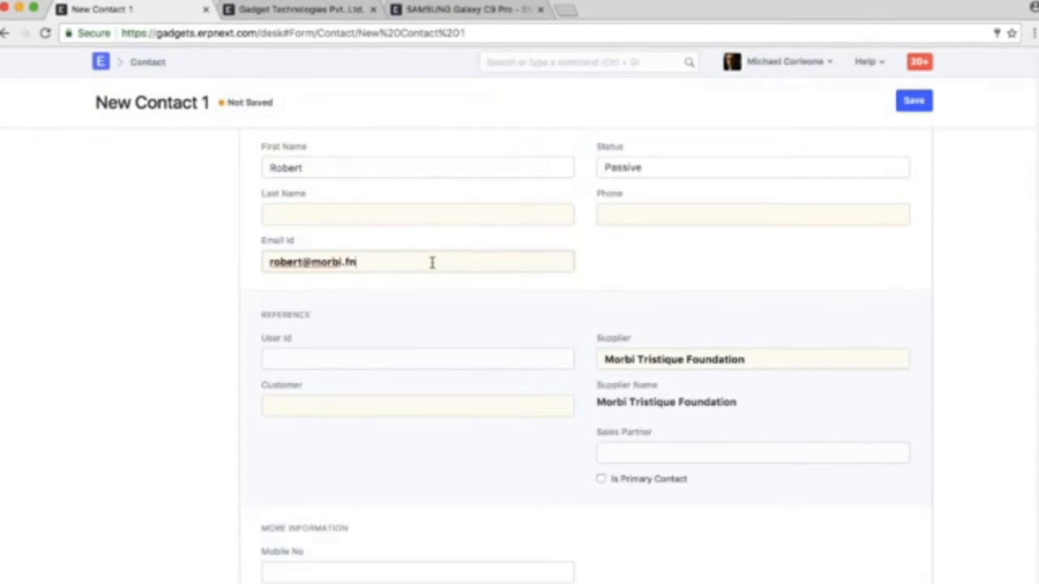
click(914, 114)
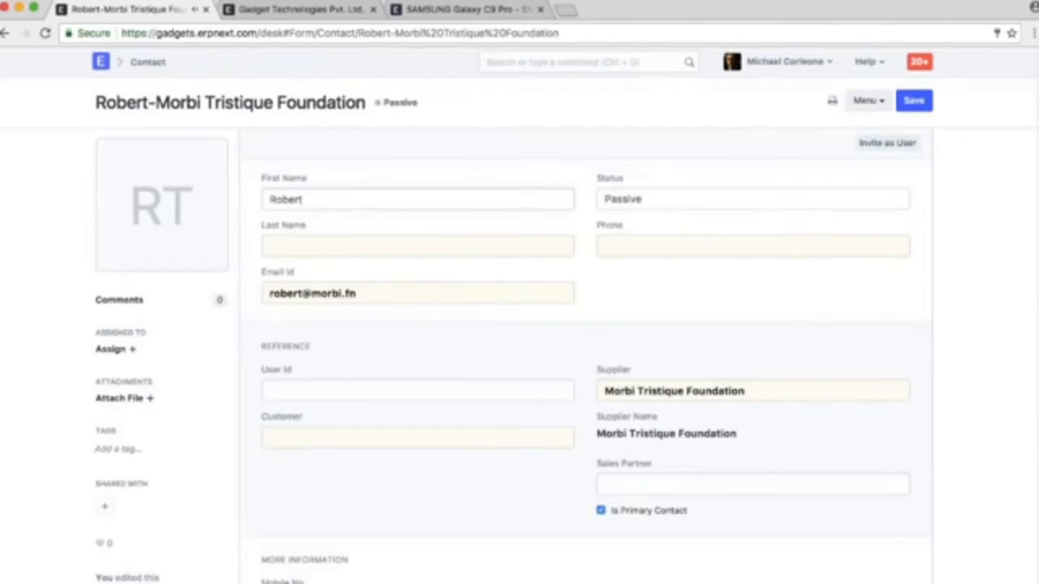
Return to the unsaved Request for Quotation and reselect Morbi Tristique Foundation in the first supplier row to fetch its contact and e-mail
click(5, 35)
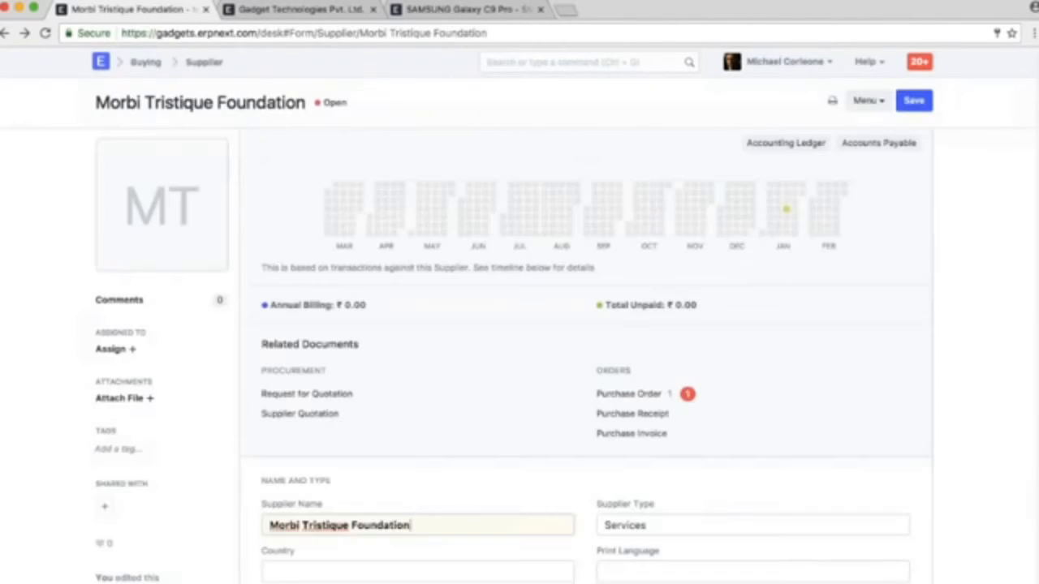
scroll(403, 341, down, 3)
scroll(403, 341, down, 2)
click(6, 32)
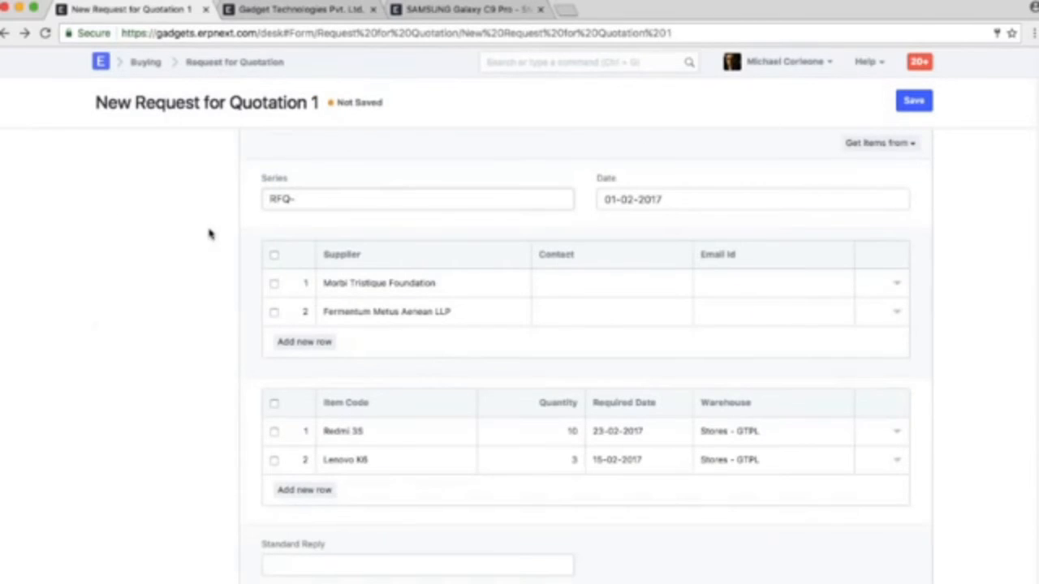
click(505, 284)
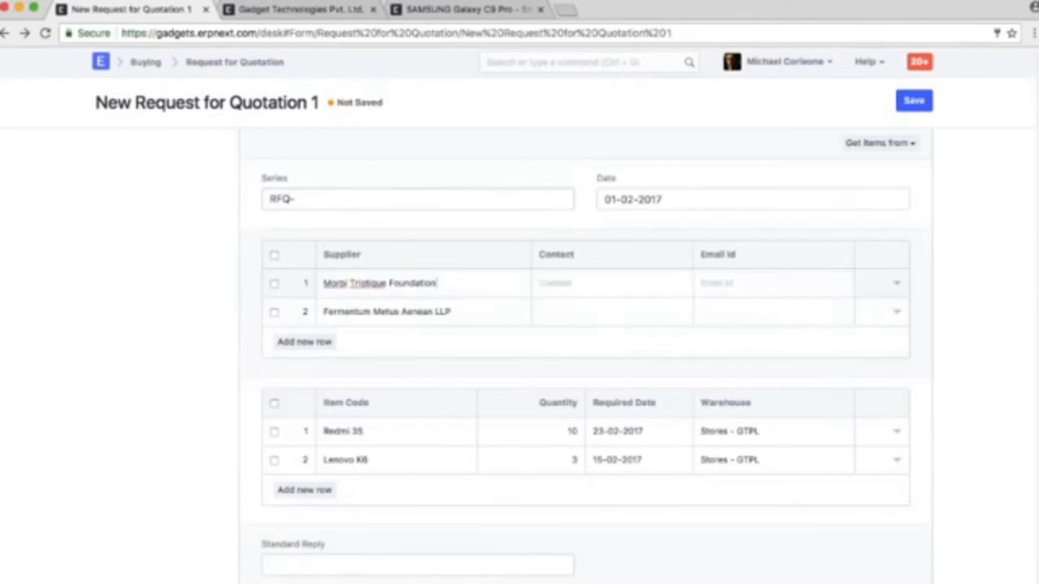
click(436, 313)
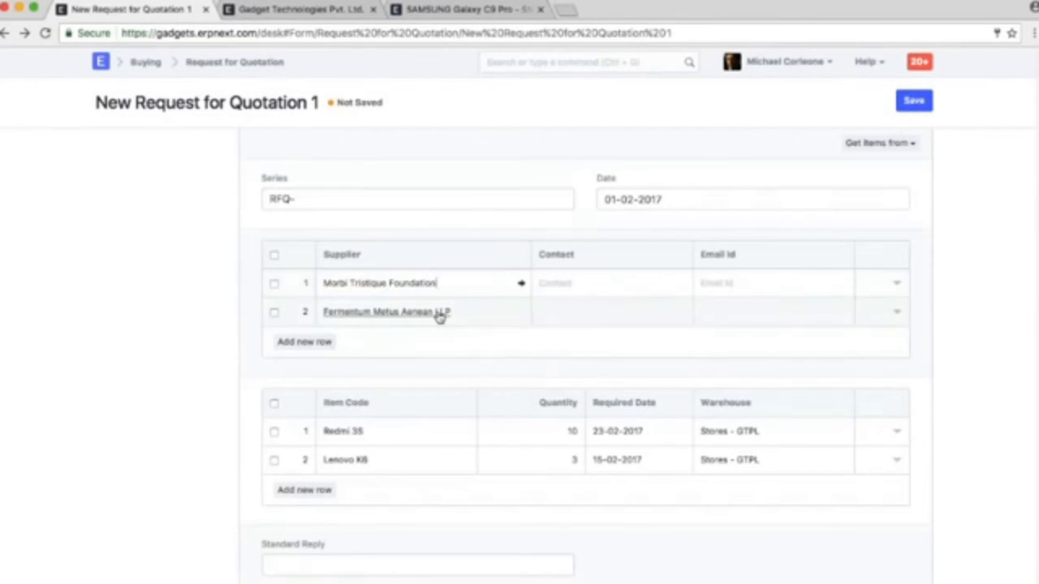
Create a contact from the Fermentum Metus Aenean LLP supplier record, filling in the contact's first name and e-mail, and save it
click(439, 315)
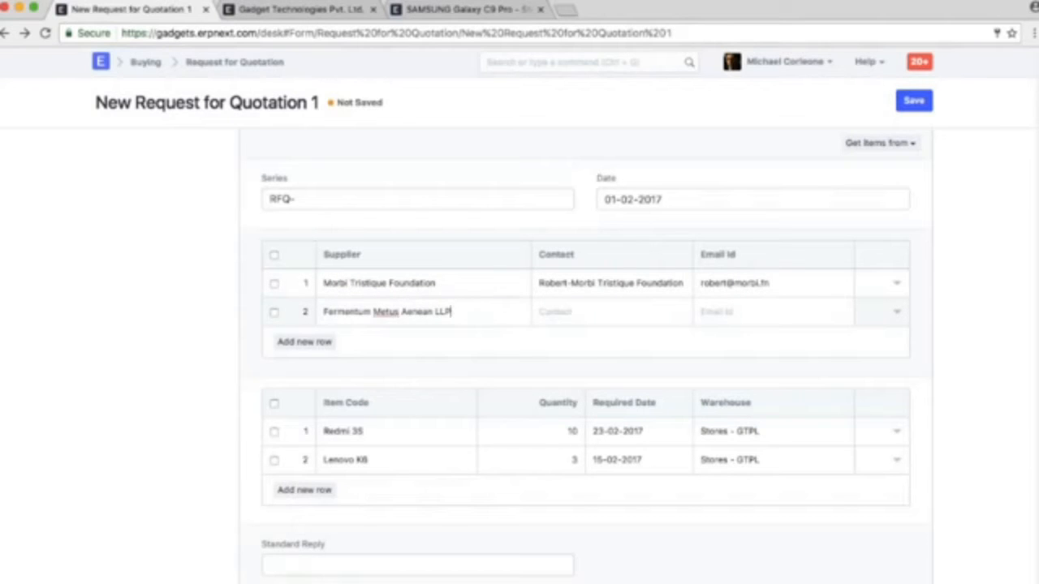
click(519, 312)
scroll(511, 359, down, 3)
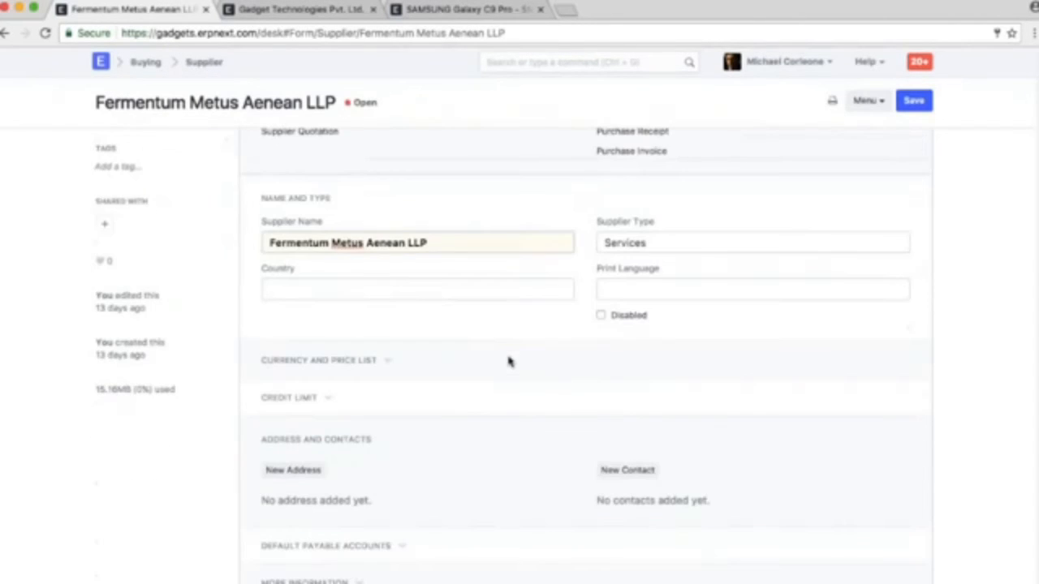
click(628, 469)
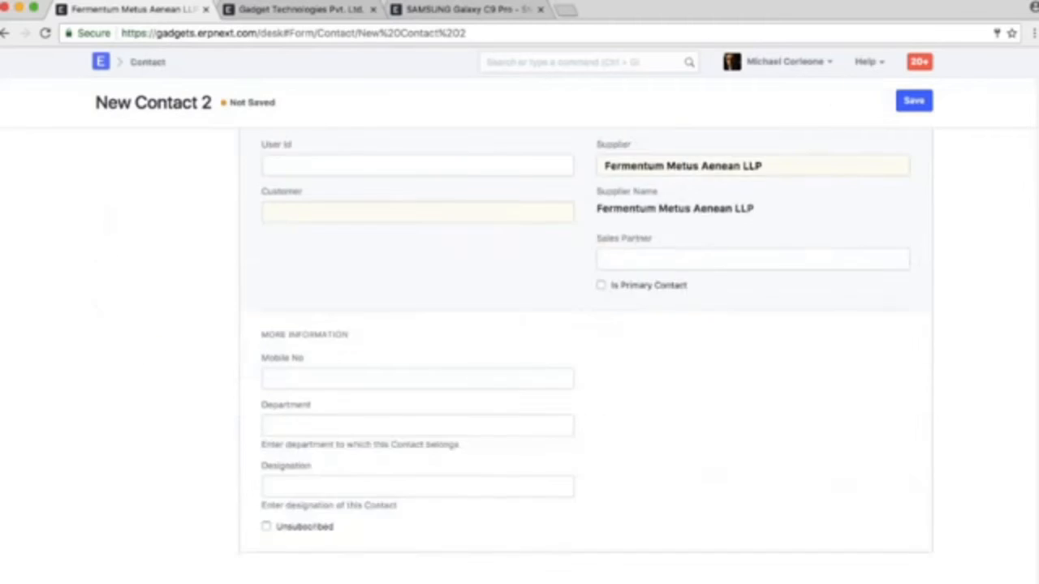
text(Atul)
click(368, 264)
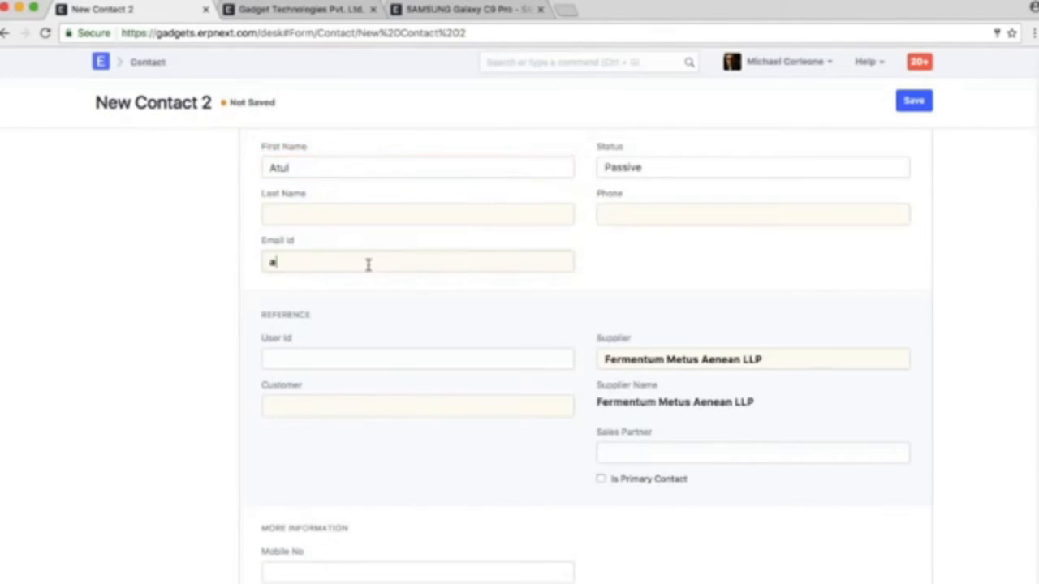
key(ctrl+s)
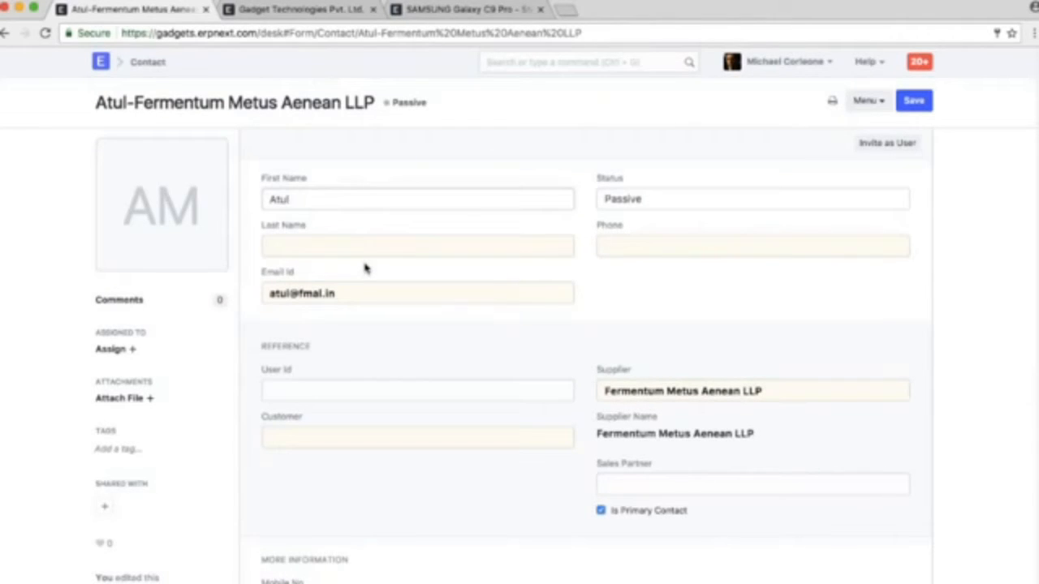
Back in the Request for Quotation, reselect Fermentum Metus Aenean LLP in the second row to fetch its contact, and save the document
click(5, 32)
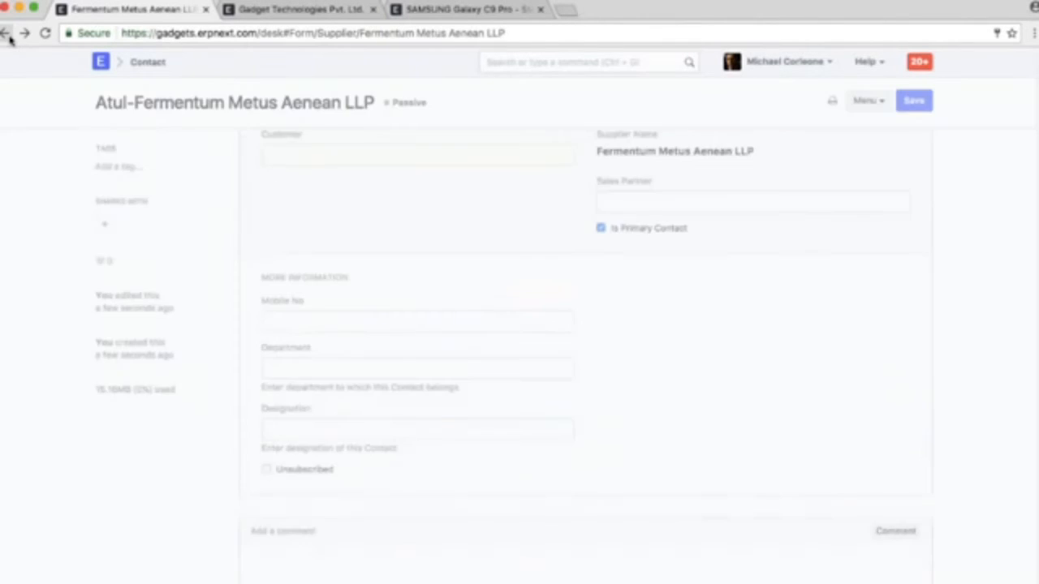
click(5, 33)
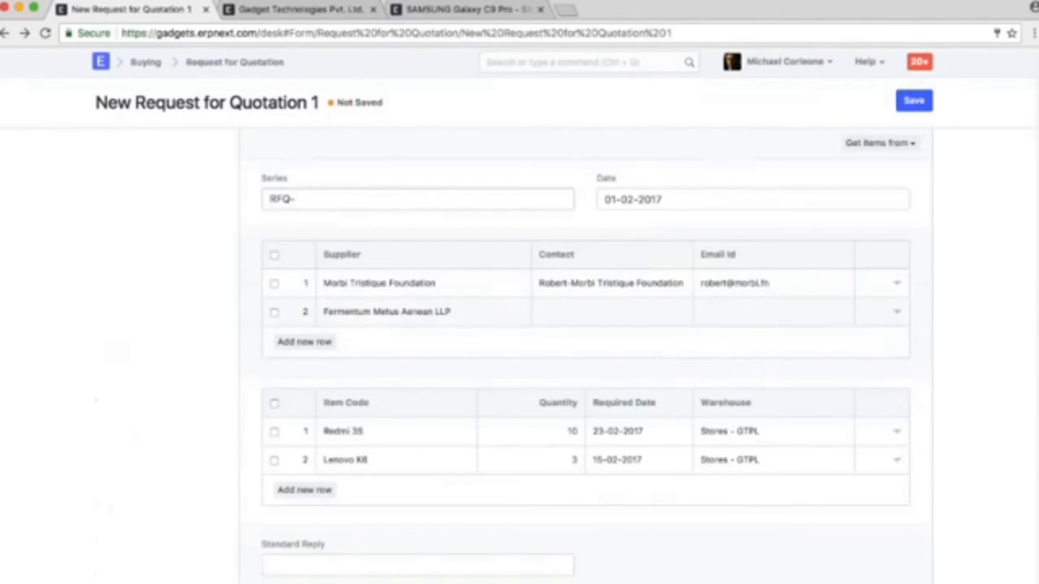
click(478, 310)
key(BackSpace)
text(P)
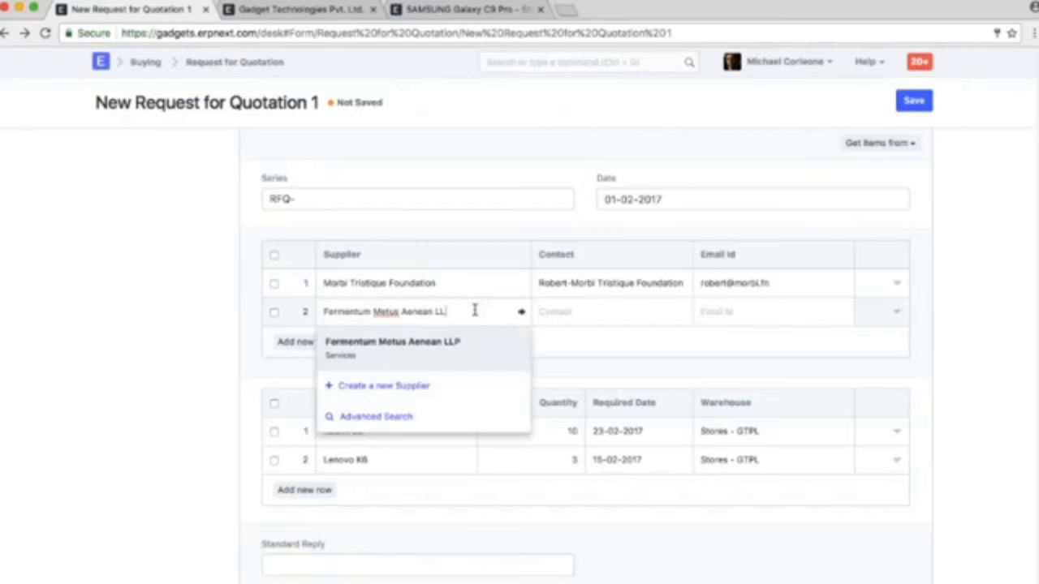
click(467, 347)
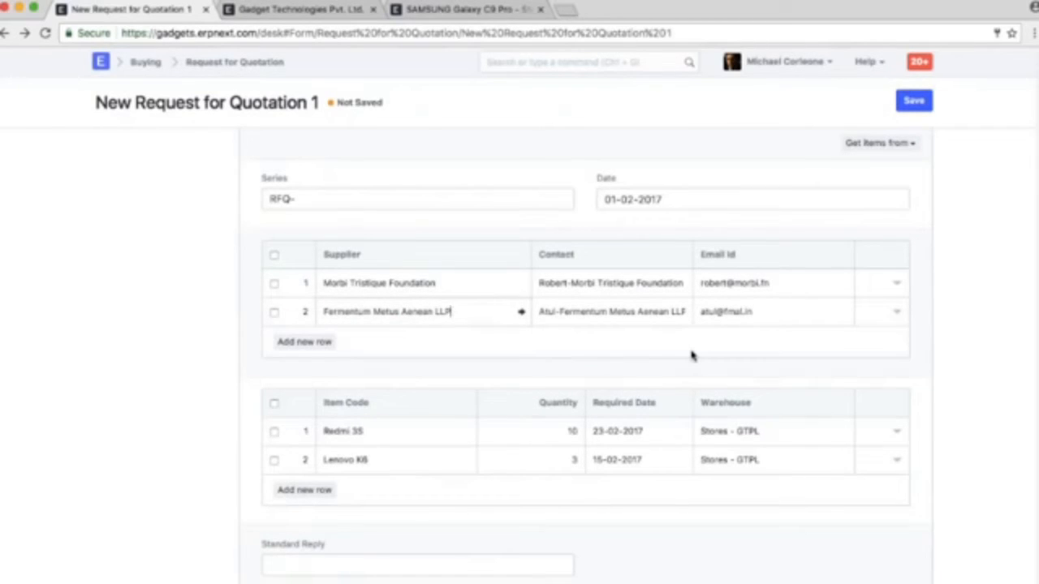
key(ctrl+s)
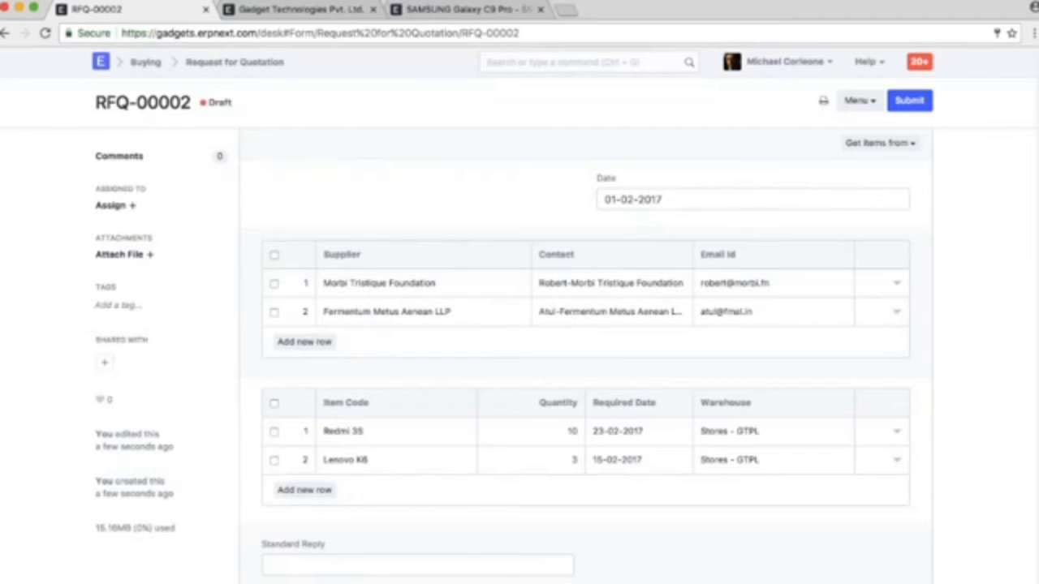
Review the Request for Quotation's message for the supplier and the available Standard Reply options
scroll(585, 365, down, 3)
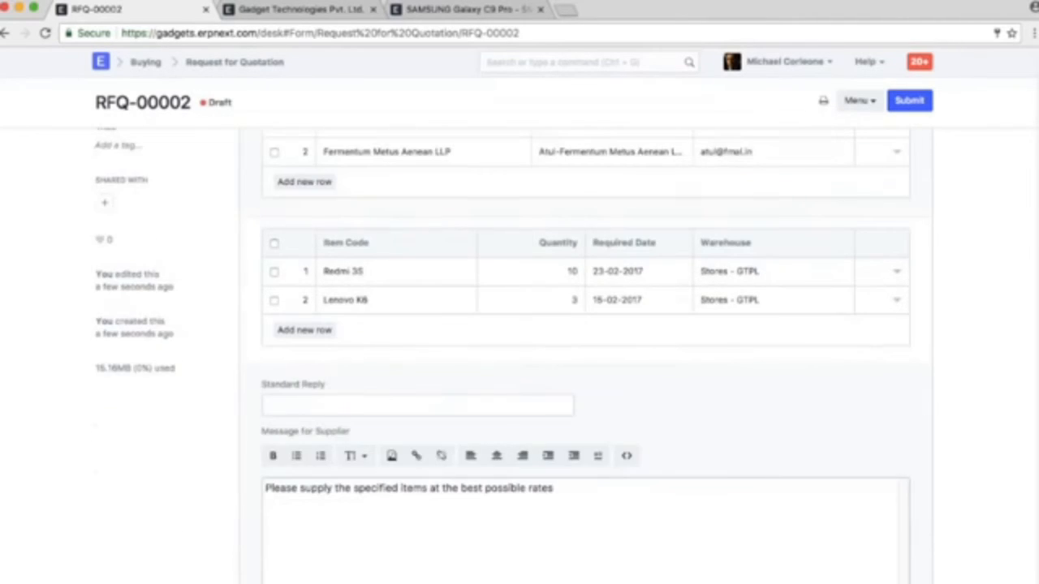
scroll(584, 365, up, 3)
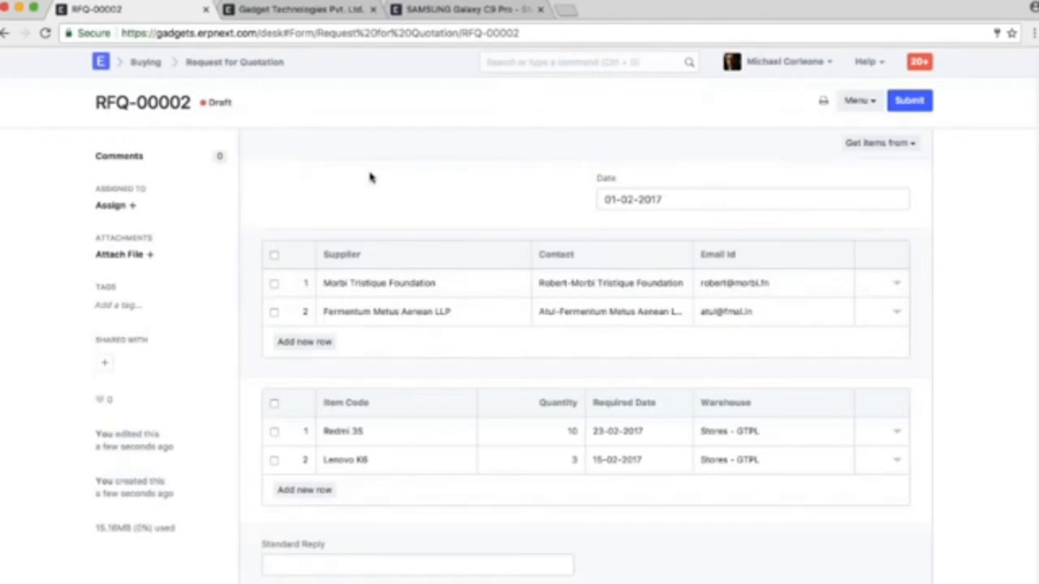
scroll(369, 178, down, 6)
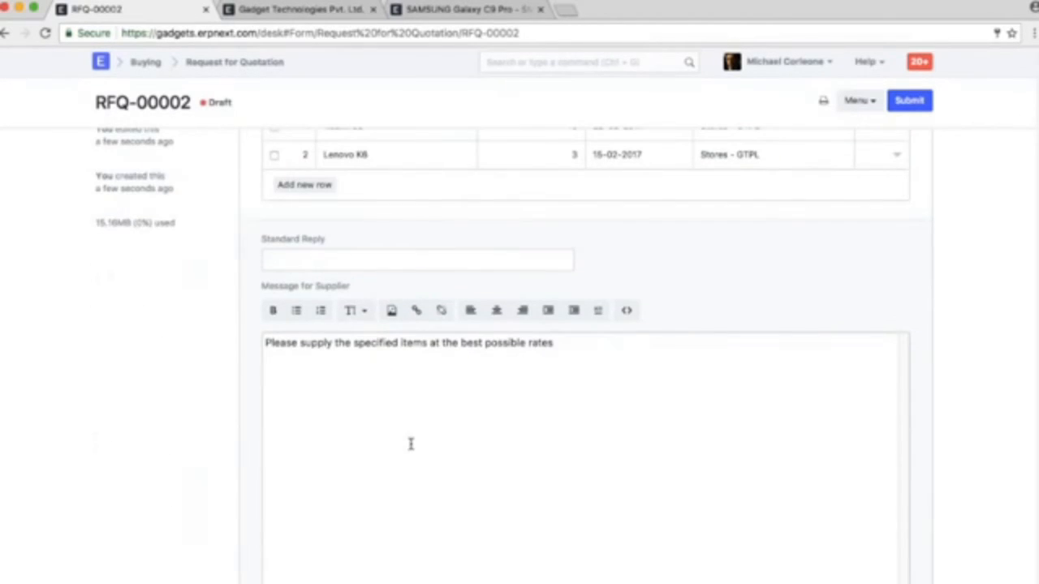
scroll(527, 410, down, 2)
click(440, 179)
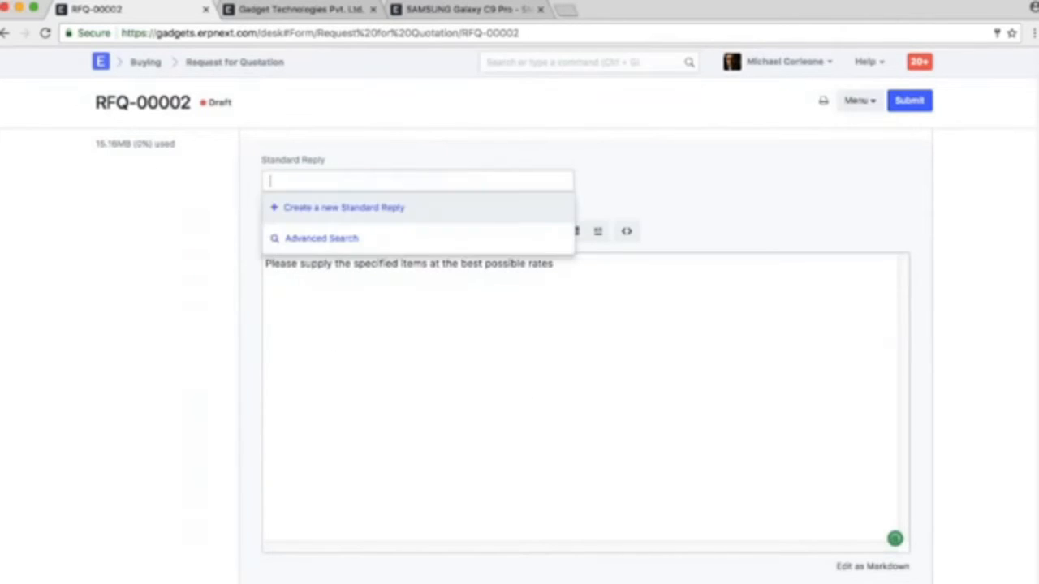
click(576, 365)
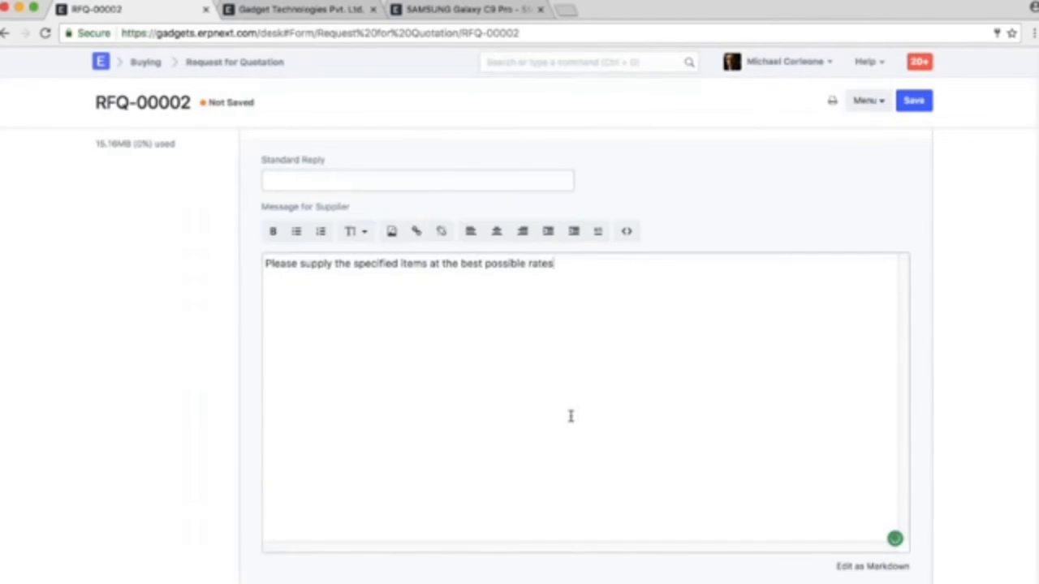
Expand Terms and Conditions and set the Terms to the Sales Order template
scroll(571, 417, down, 5)
click(340, 235)
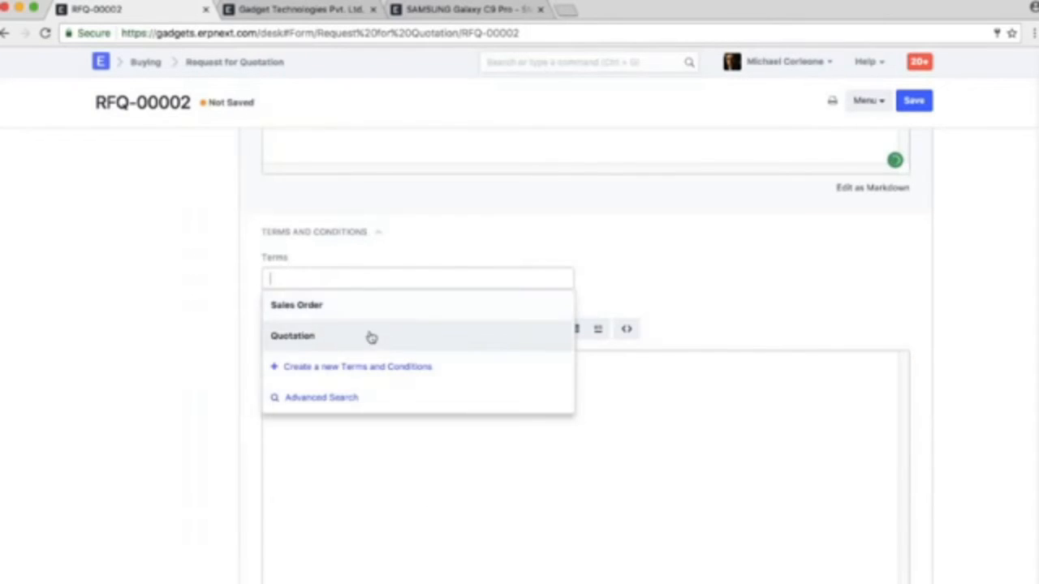
click(368, 336)
double_click(349, 278)
key(BackSpace)
key(Return)
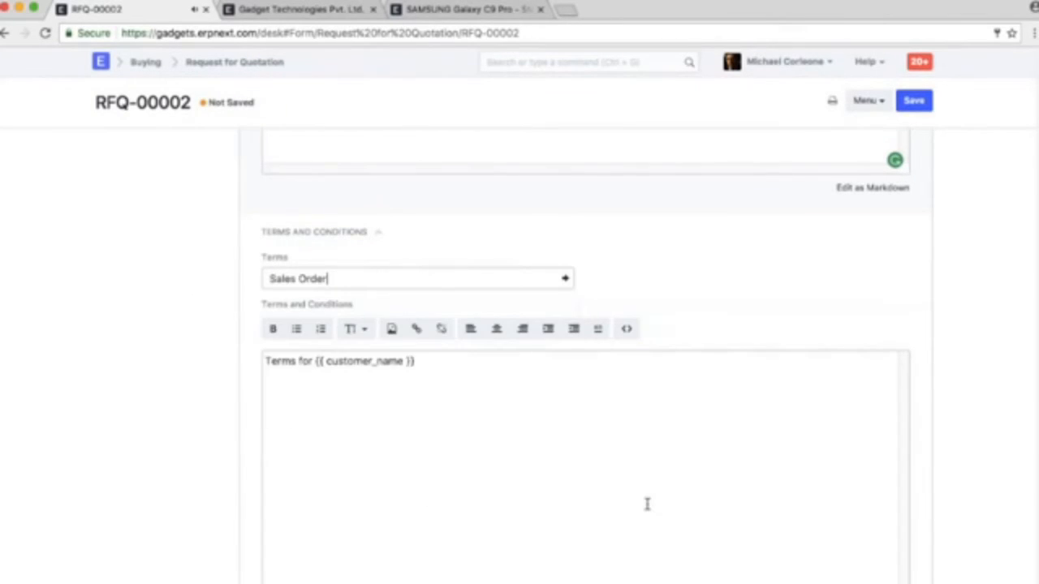
Clear the Terms and Conditions text and remove the Sales Order template from the Terms
triple_click(483, 376)
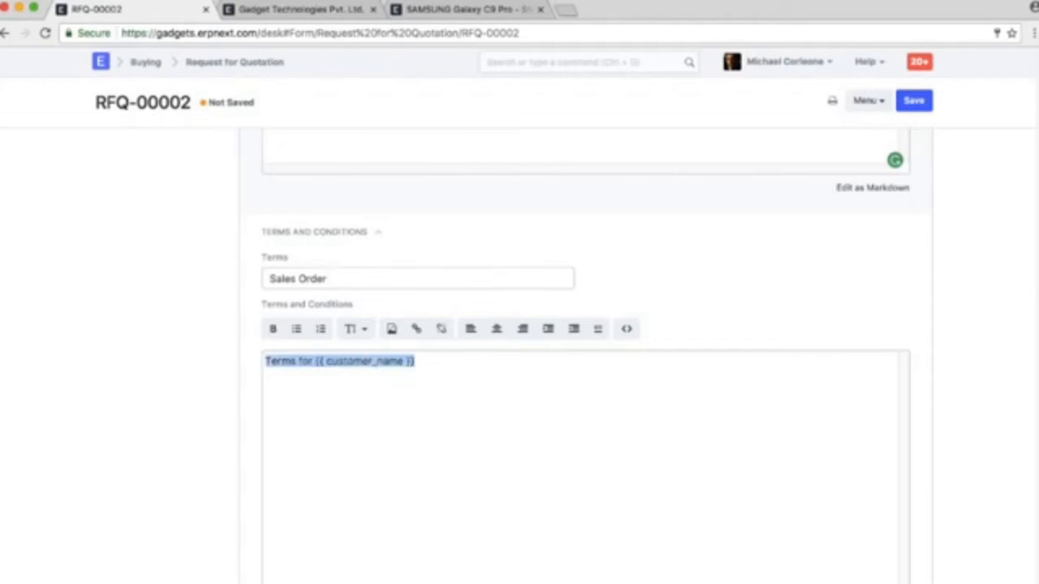
key(BackSpace)
triple_click(371, 281)
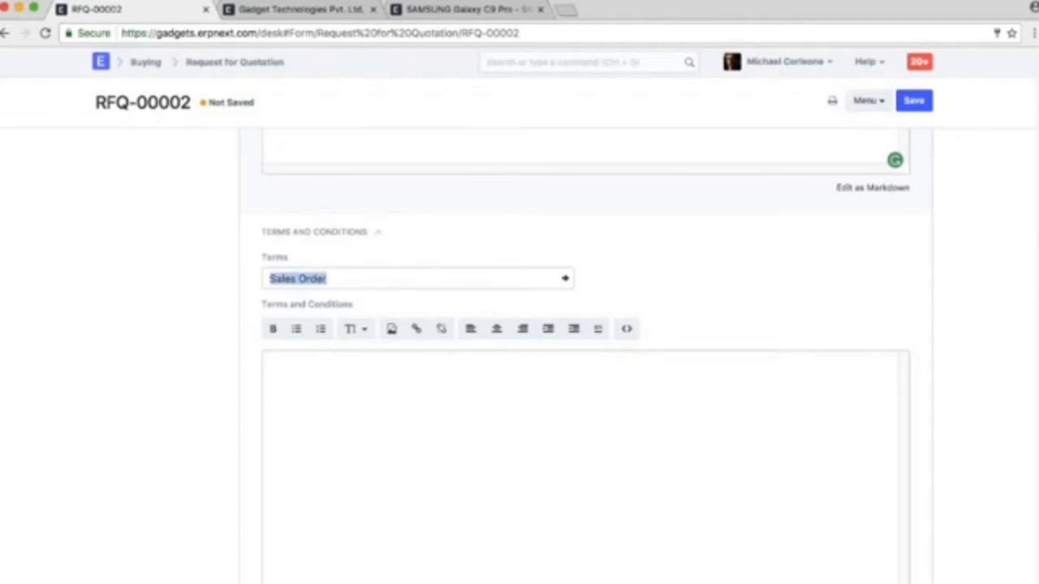
key(BackSpace)
key(Escape)
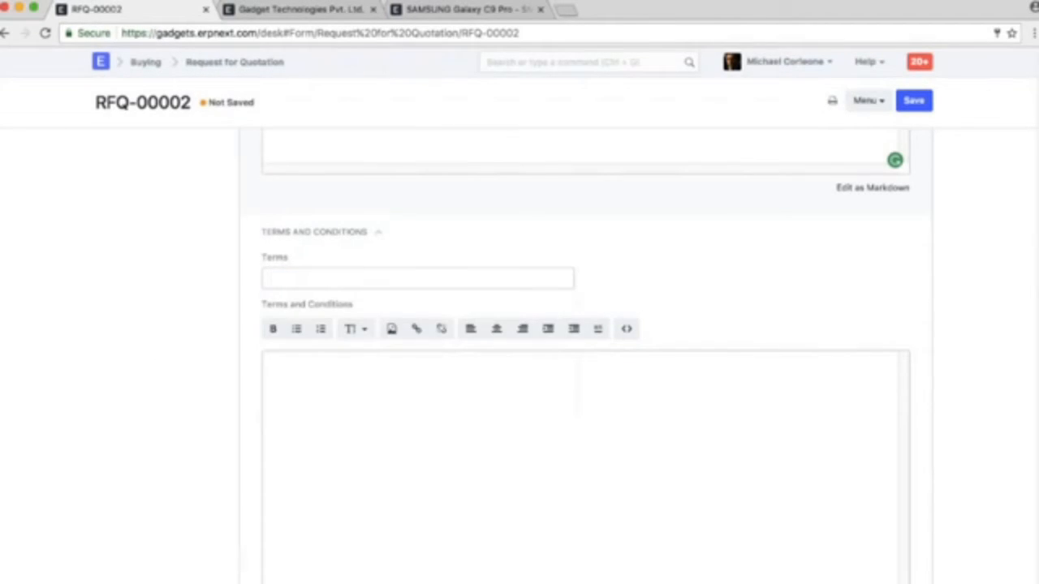
Save the Request for Quotation and submit it permanently
scroll(885, 431, down, 5)
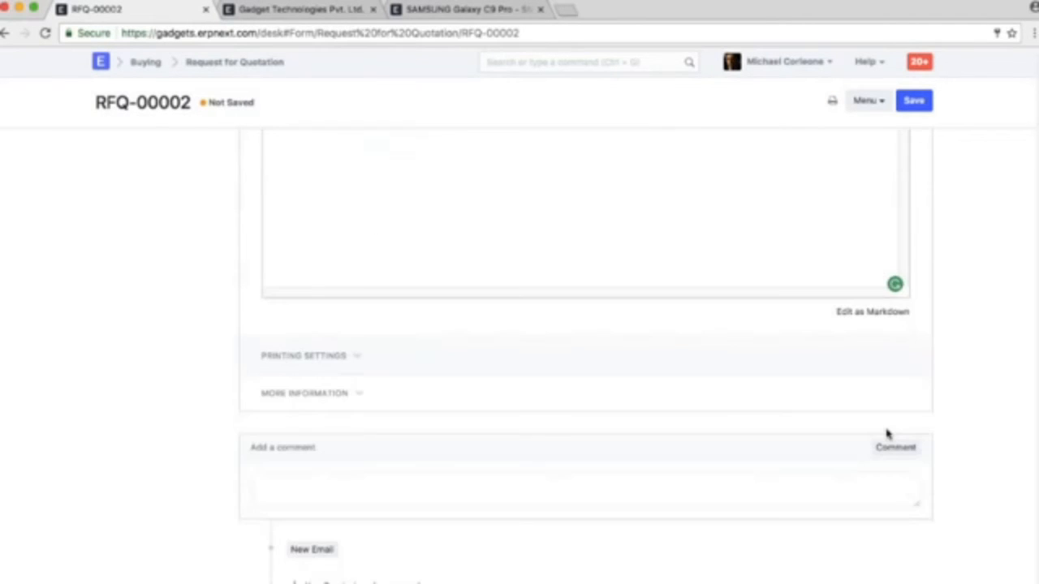
click(345, 363)
scroll(585, 324, up, 10)
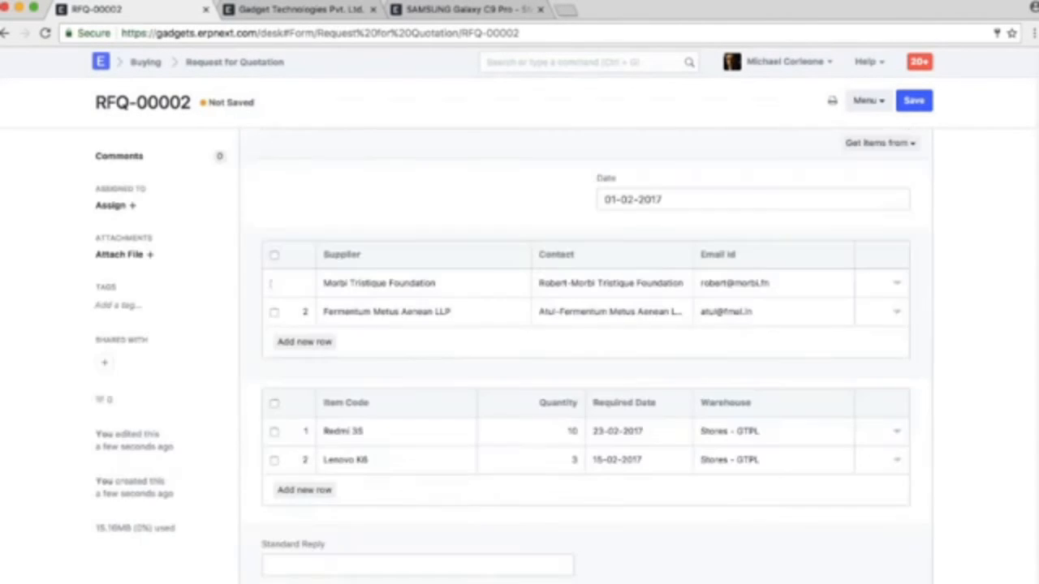
click(914, 100)
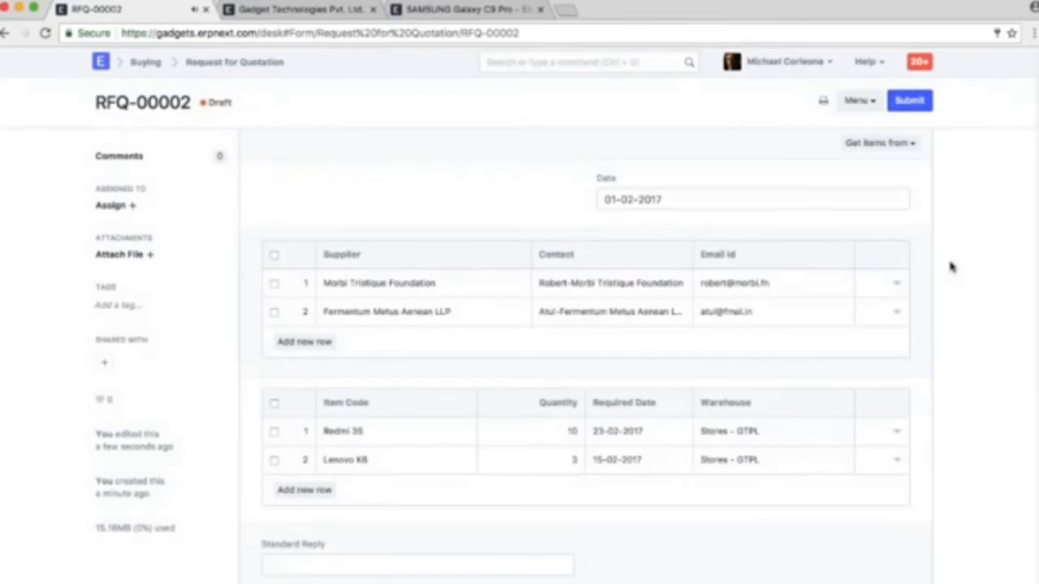
click(909, 107)
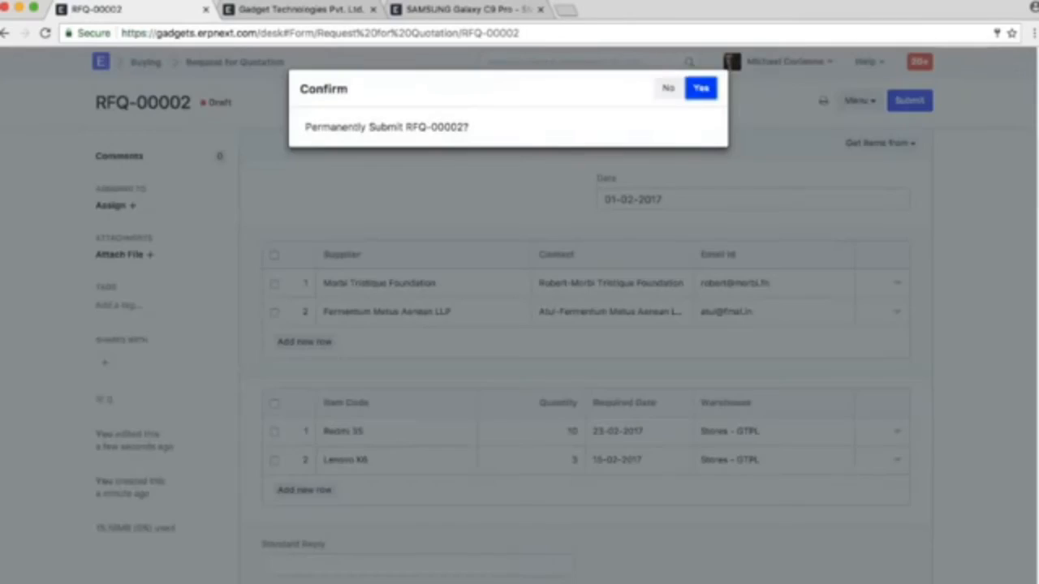
click(700, 79)
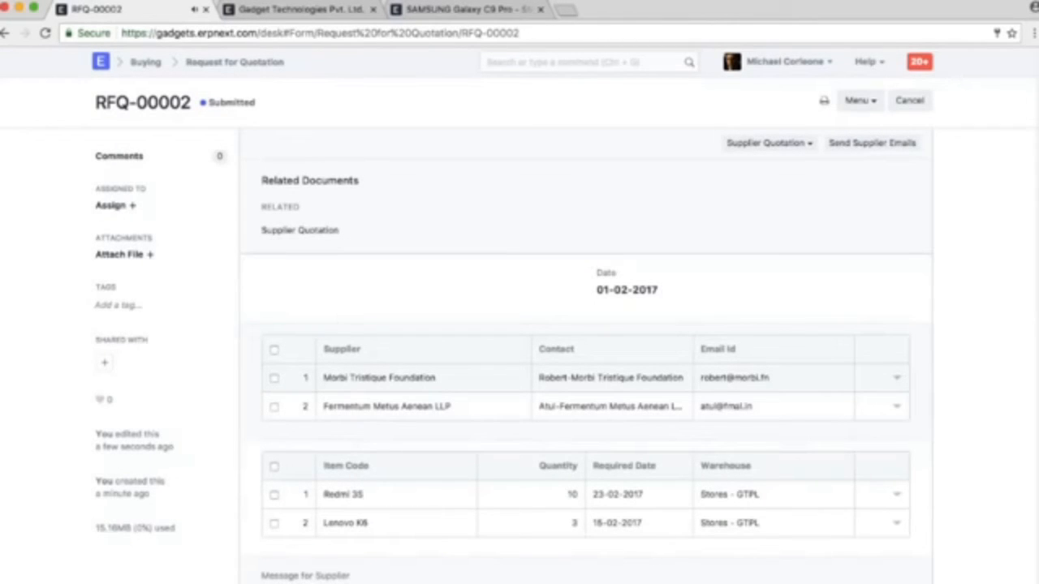
Review the print preview of the Request for Quotation and return to the form
click(823, 100)
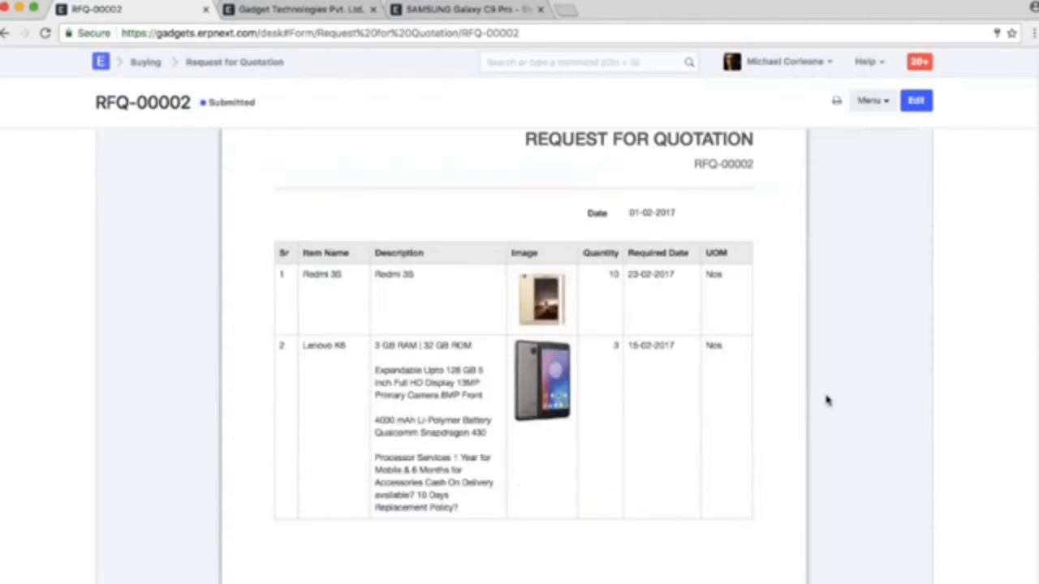
click(915, 101)
click(824, 101)
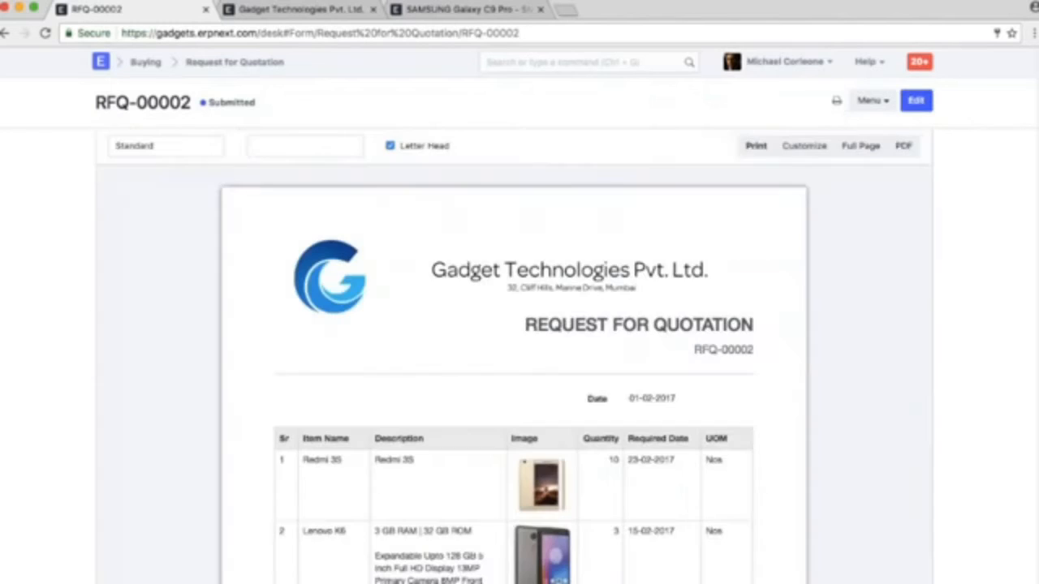
scroll(567, 442, down, 5)
scroll(608, 406, up, 5)
click(915, 101)
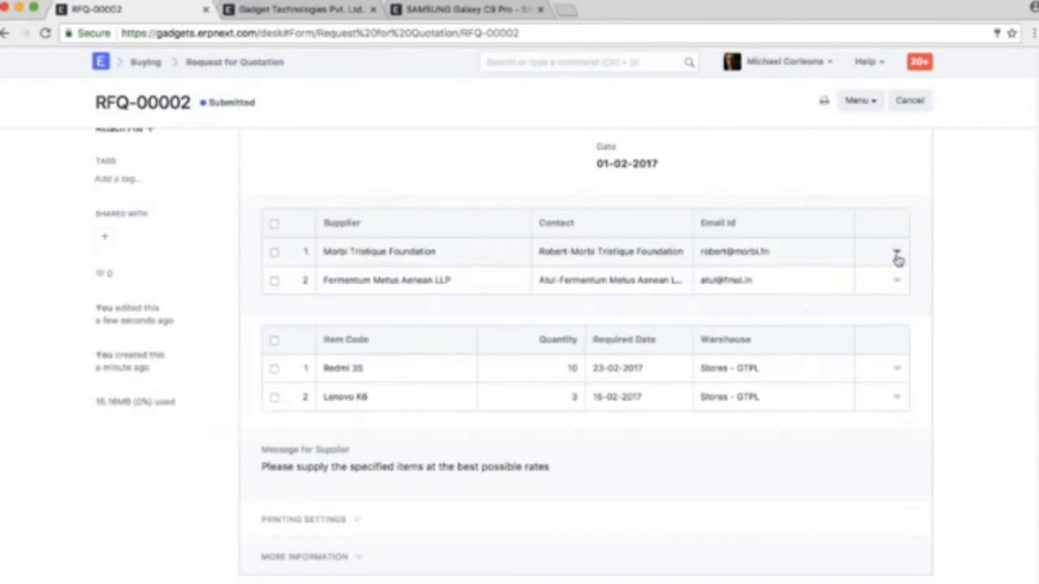
Open the supplier-specific PDF for Morbi Tristique Foundation, examine its supplier name and items, and close the PDF and the supplier row
click(897, 255)
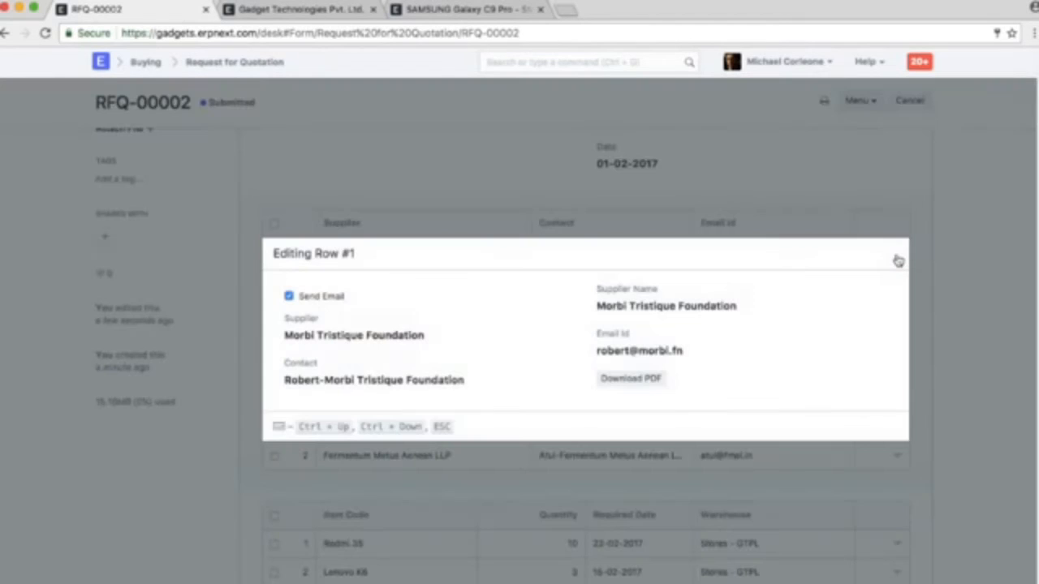
click(620, 380)
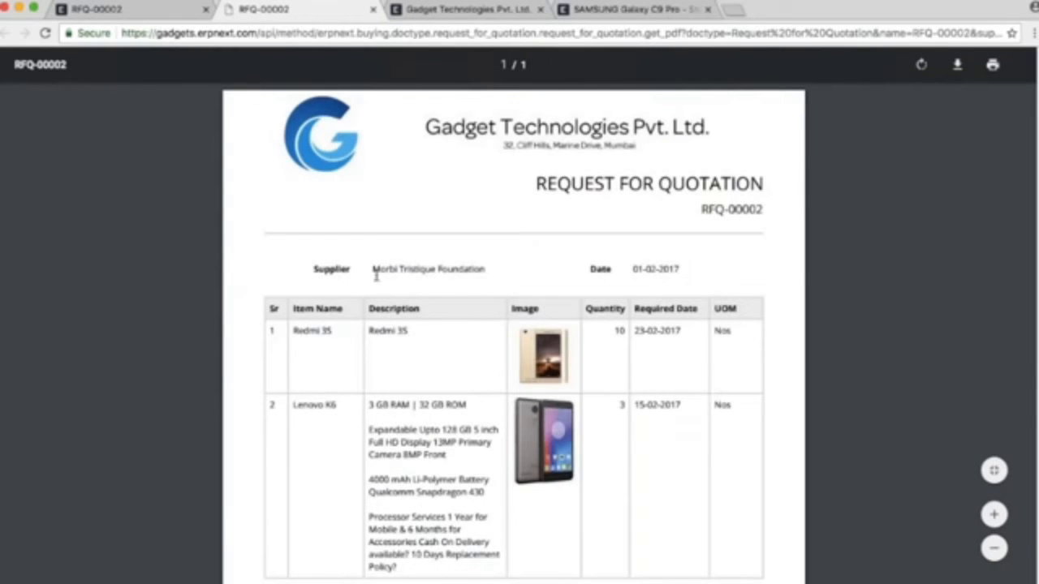
drag(375, 277, 480, 274)
click(479, 273)
scroll(480, 273, down, 5)
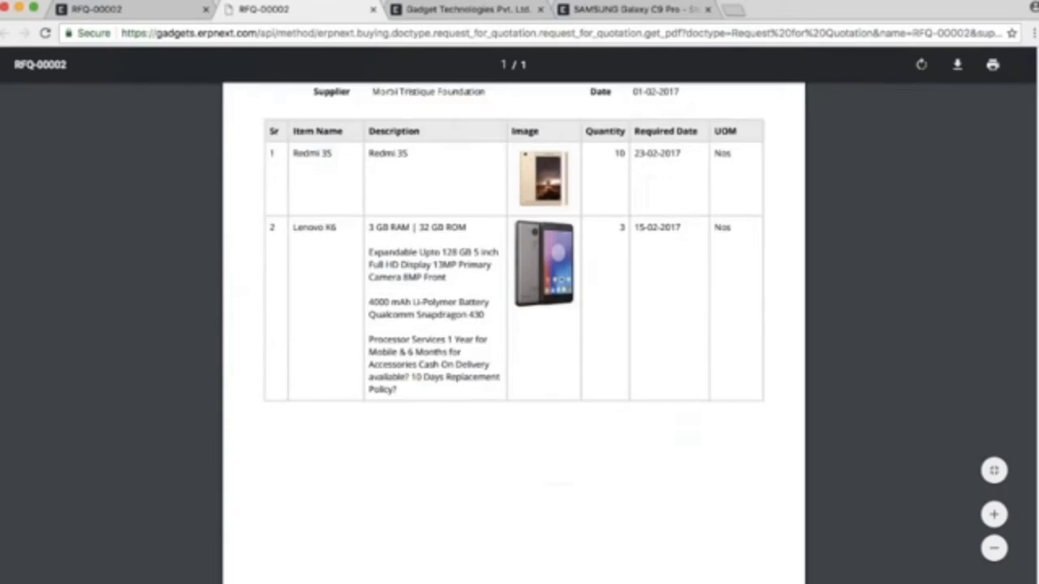
scroll(513, 333, up, 5)
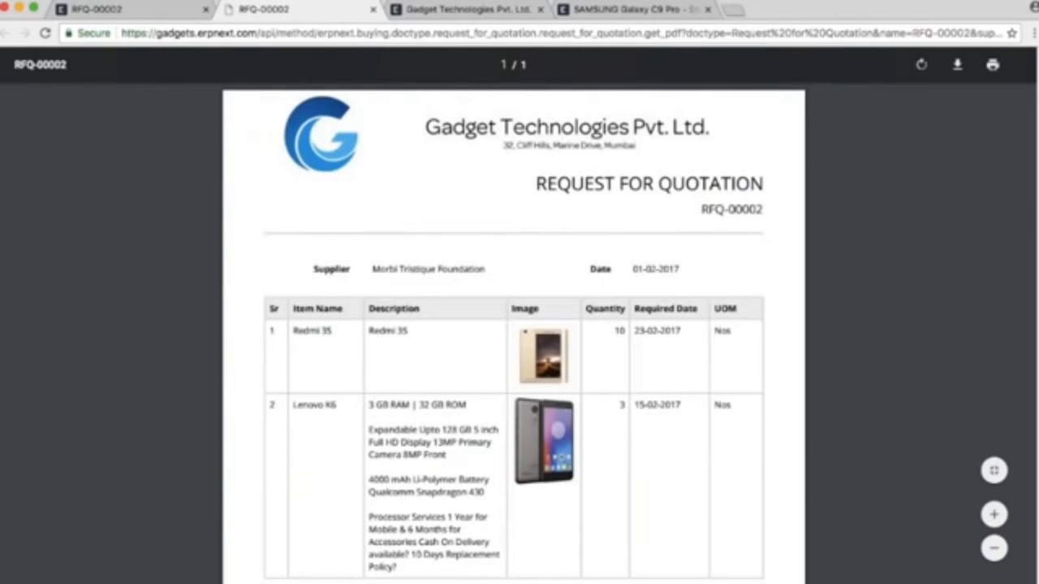
click(374, 9)
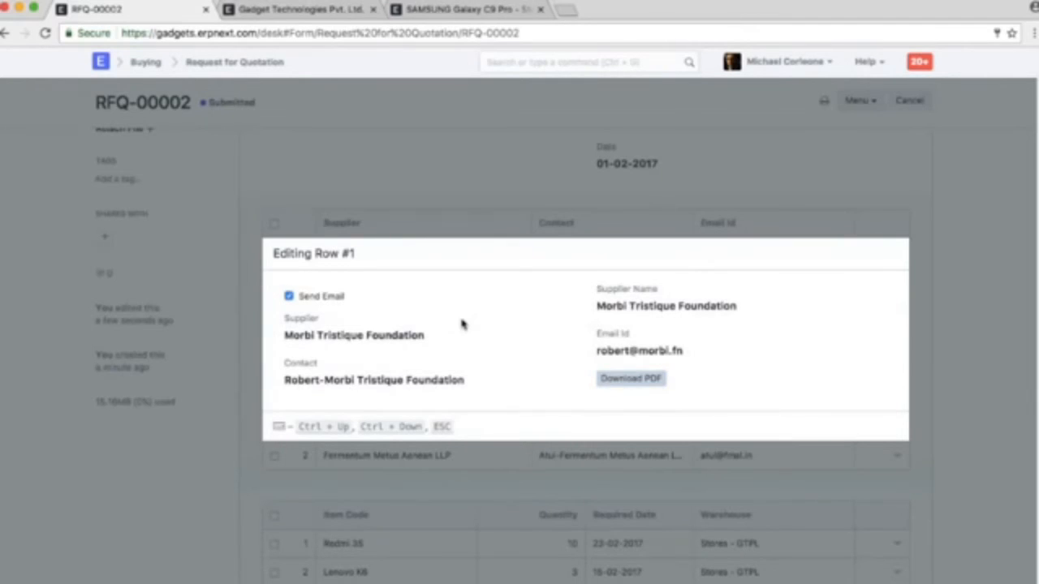
click(964, 371)
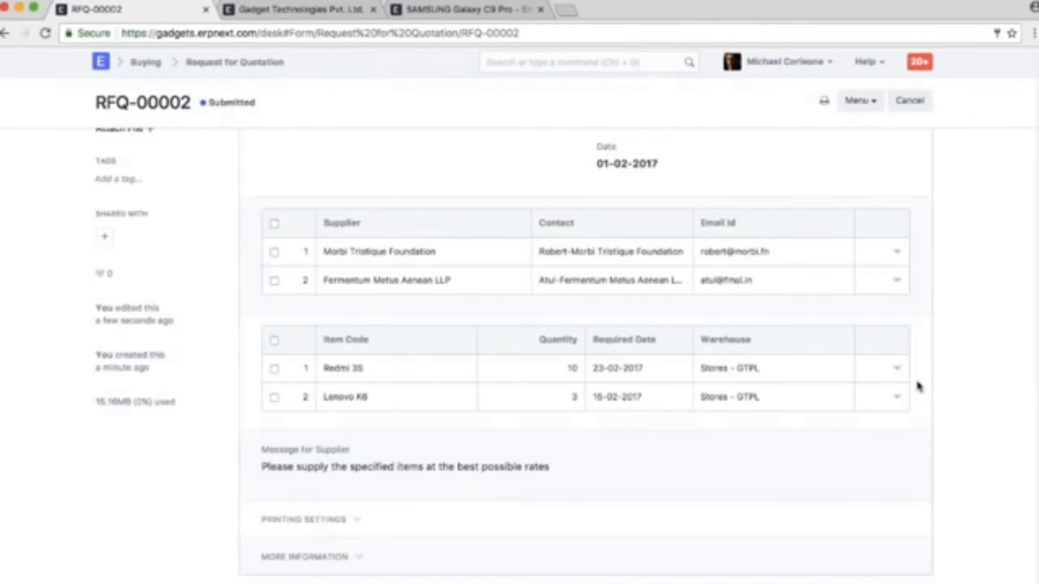
Open the contact of Morbi Tristique Foundation from its supplier row, invite it as a user, and open the linked user record
click(799, 251)
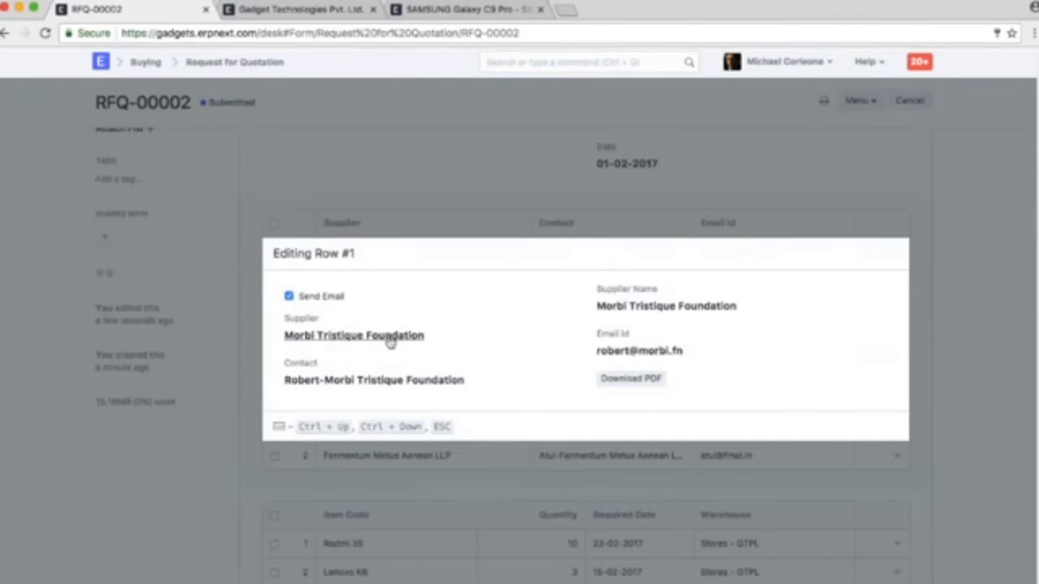
click(434, 381)
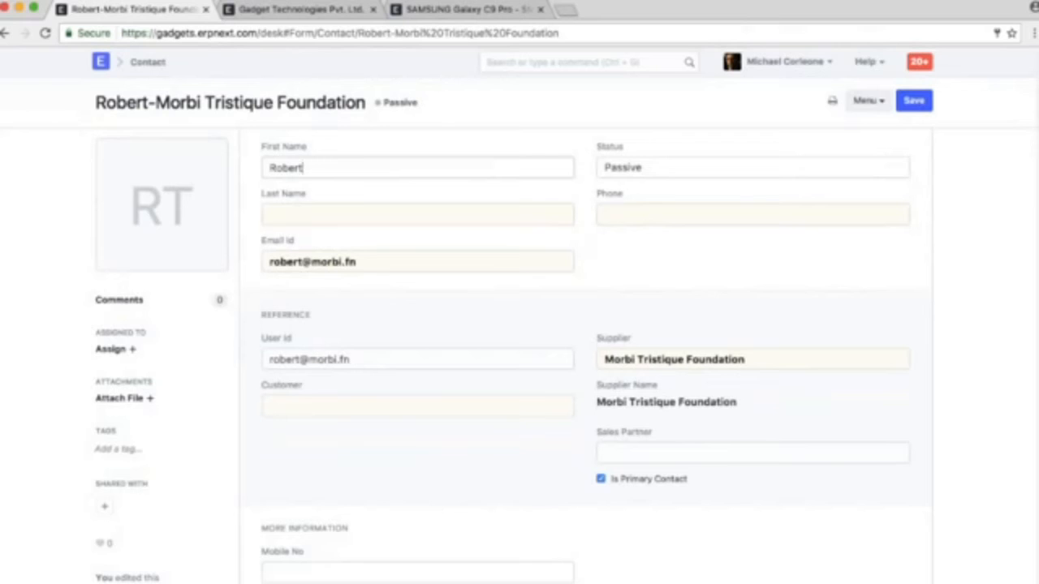
click(351, 361)
click(566, 360)
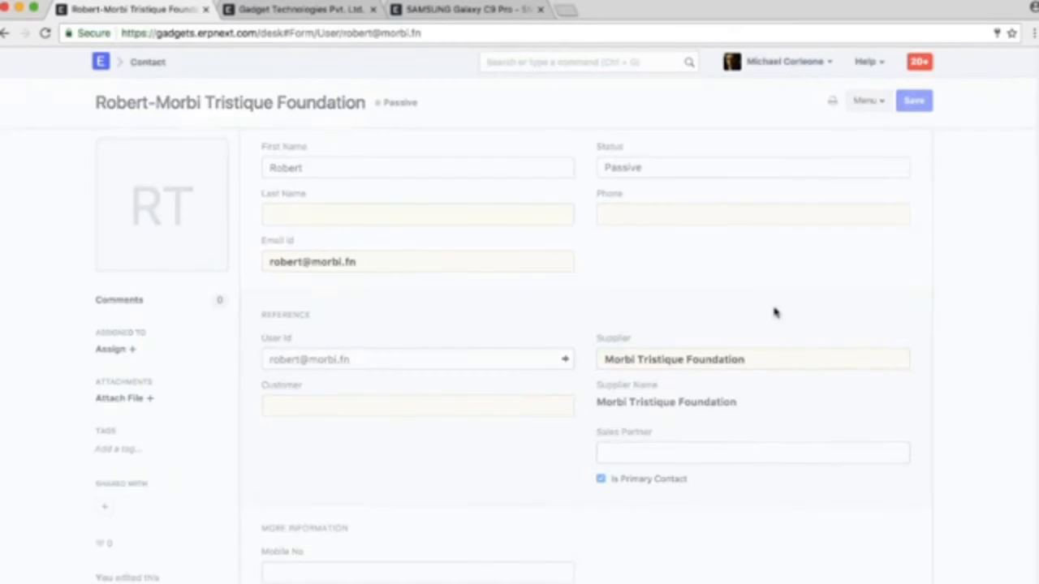
Expand the Roles of this user and examine which roles are assigned, keeping the record saved
scroll(598, 362, down, 3)
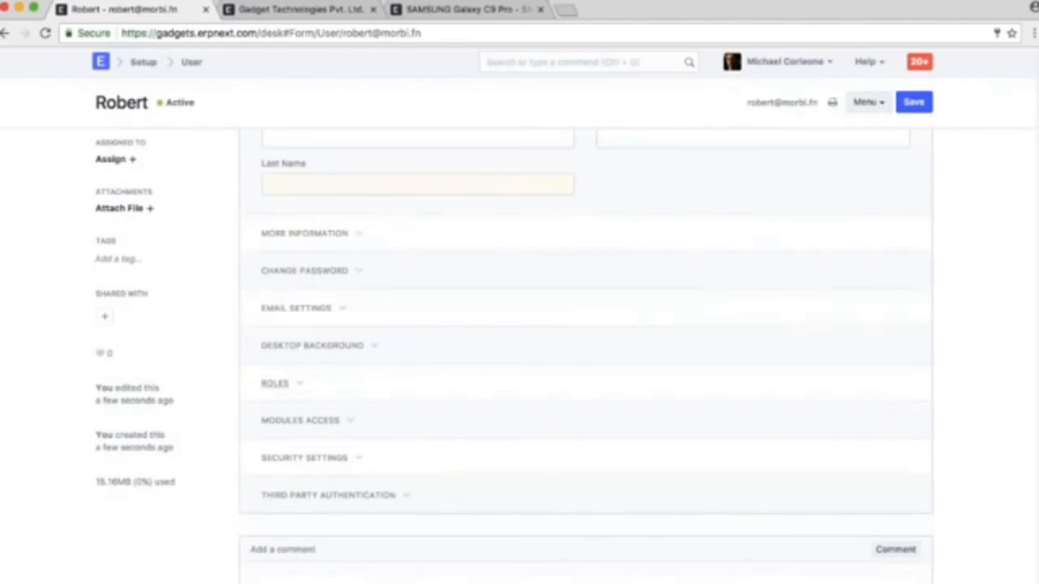
click(441, 382)
scroll(441, 383, down, 5)
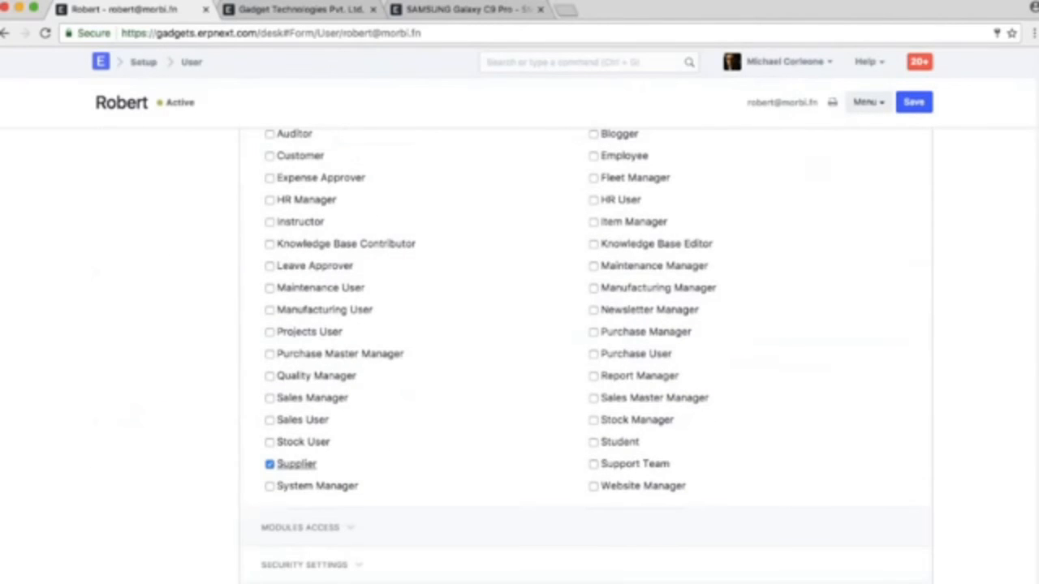
scroll(436, 444, up, 3)
scroll(436, 445, up, 10)
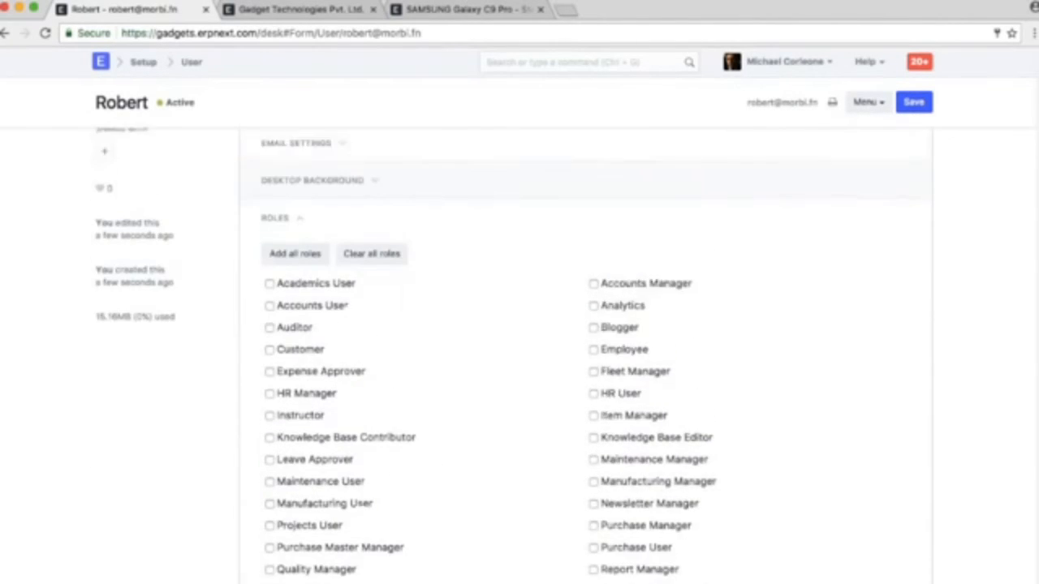
key(ctrl+s)
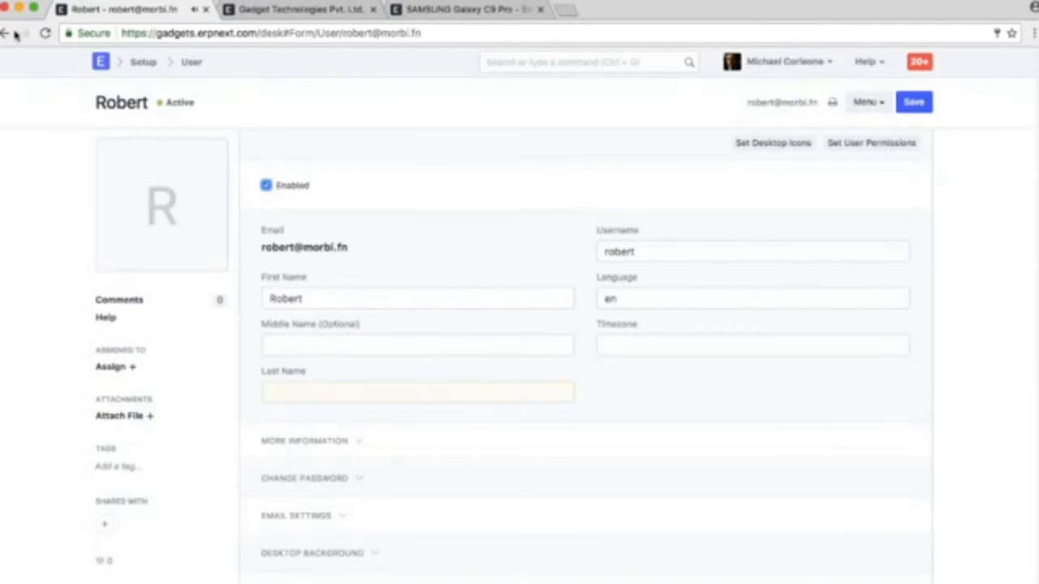
Back in the Request for Quotation, open the Fermentum Metus Aenean LLP contact, invite it as a user, and open the linked user record
click(6, 32)
click(7, 33)
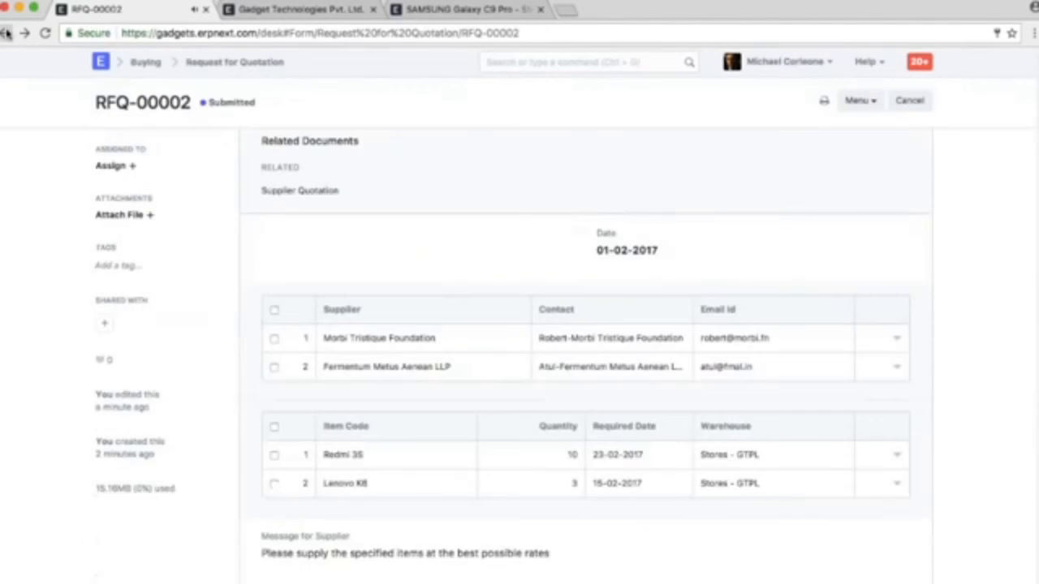
click(808, 410)
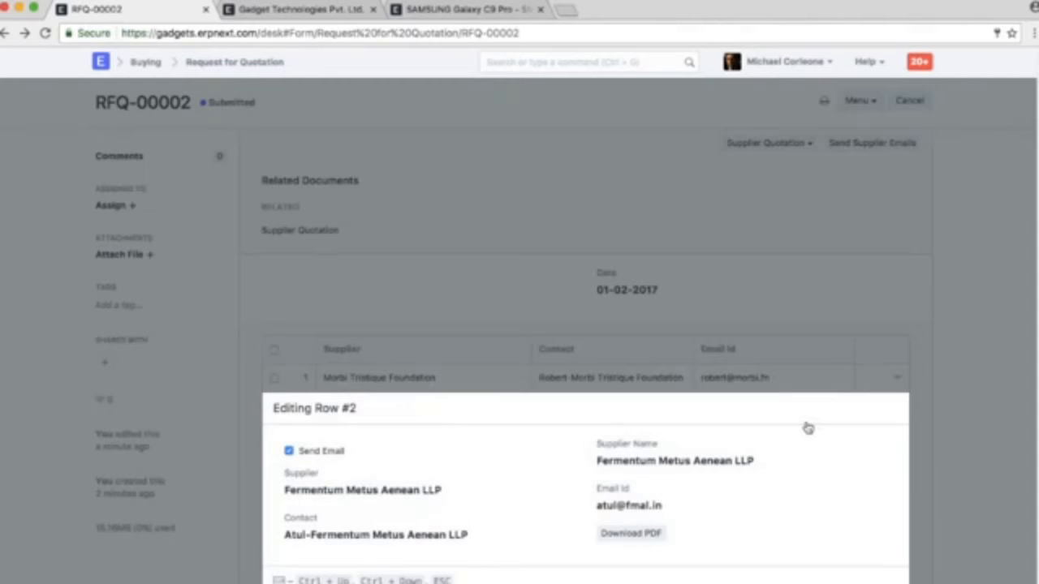
click(376, 535)
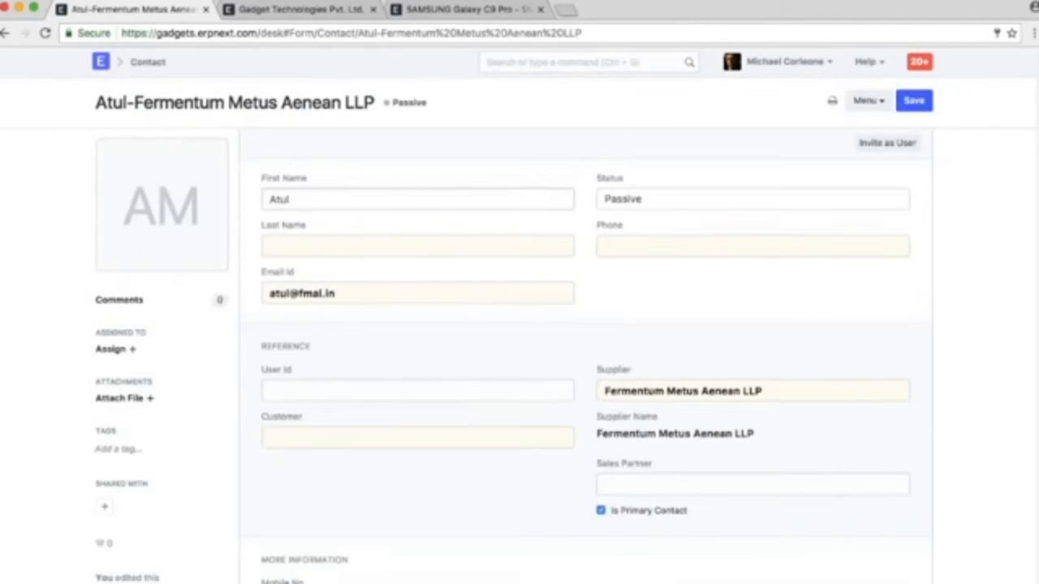
click(907, 153)
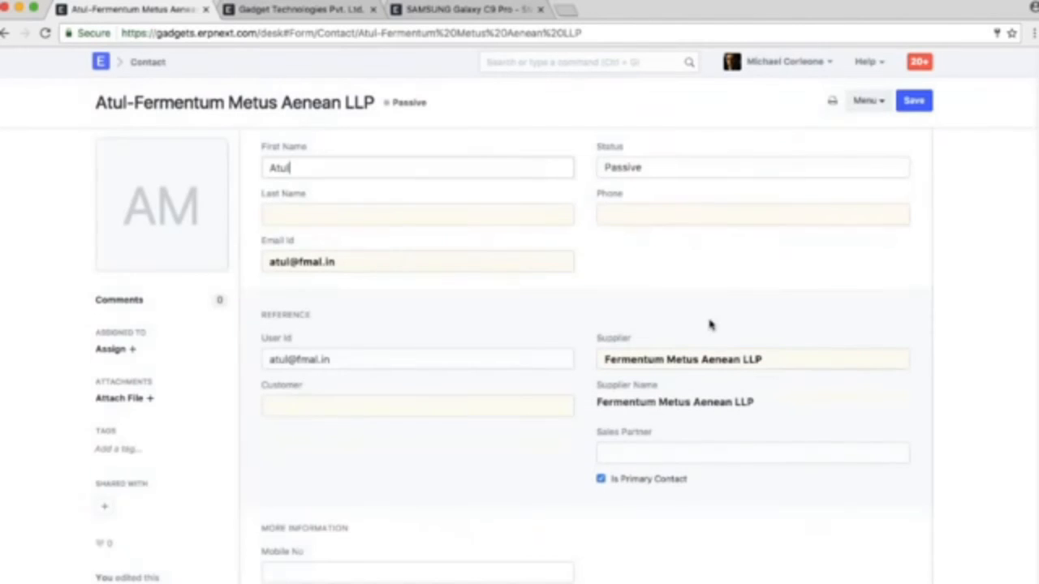
click(379, 363)
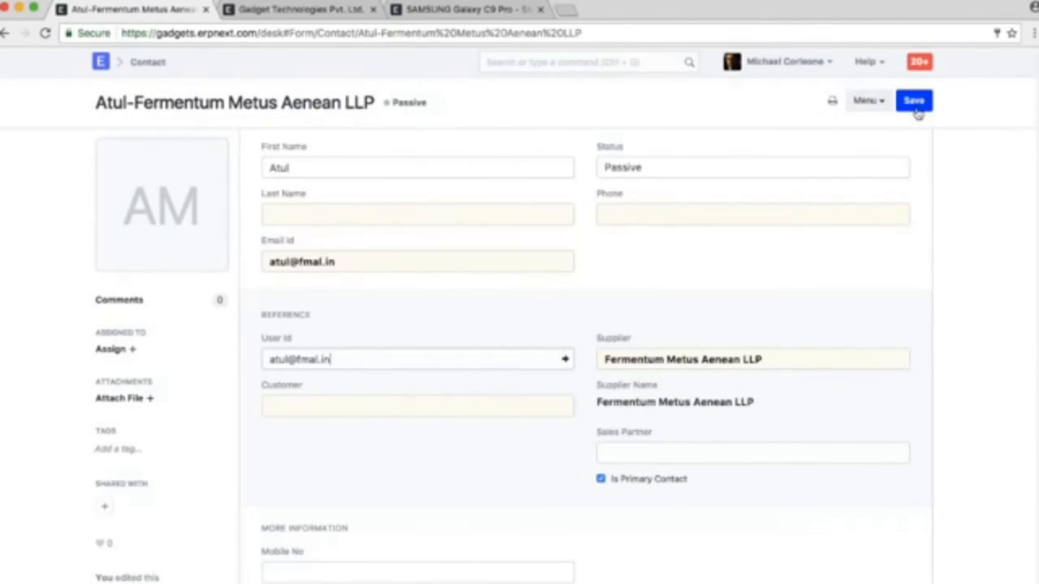
click(565, 360)
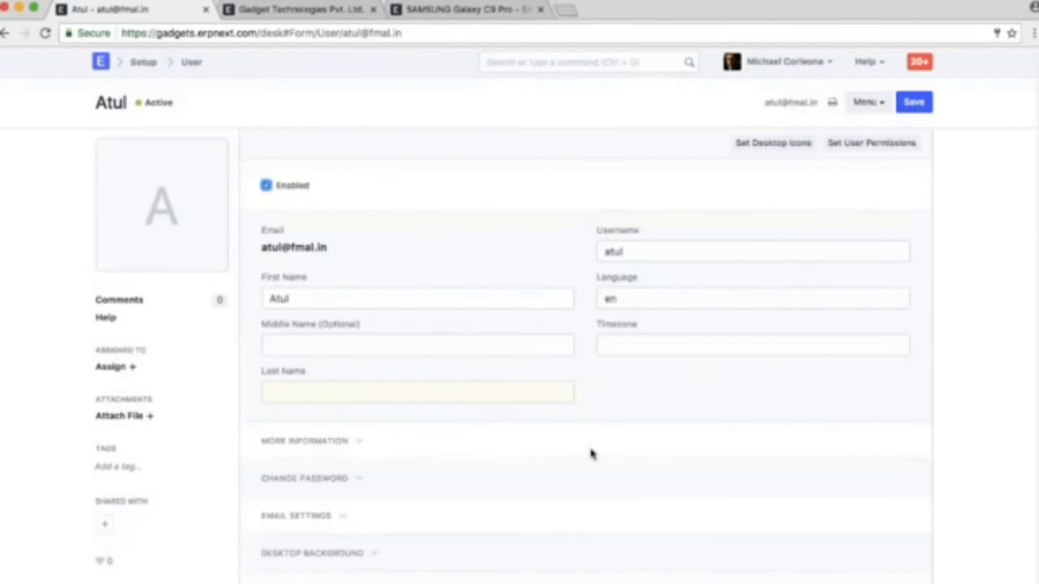
Set a new password for the Fermentum Metus Aenean LLP contact's user account and save the record
scroll(591, 454, down, 3)
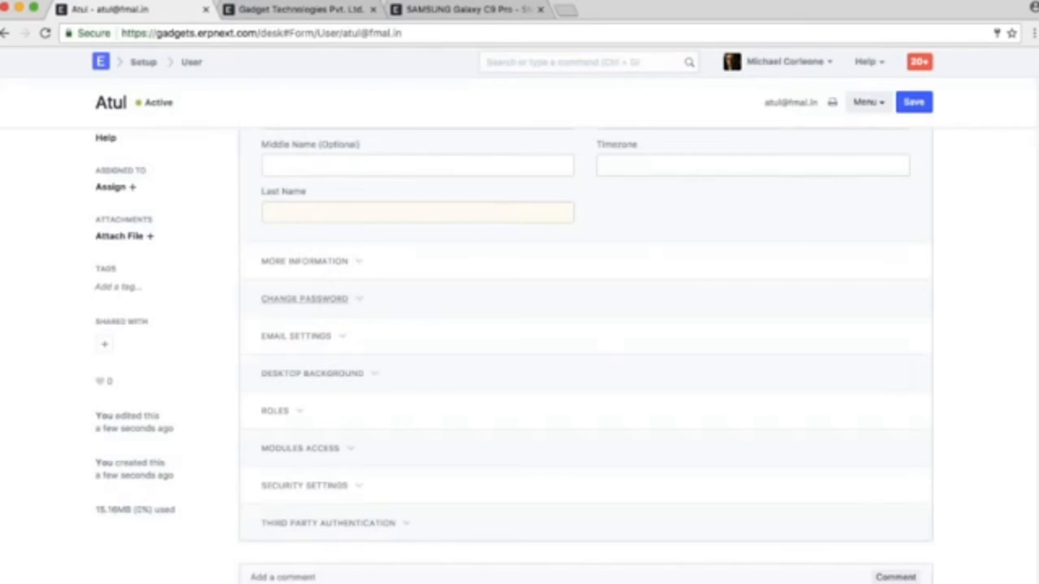
click(305, 299)
click(350, 348)
text(****)
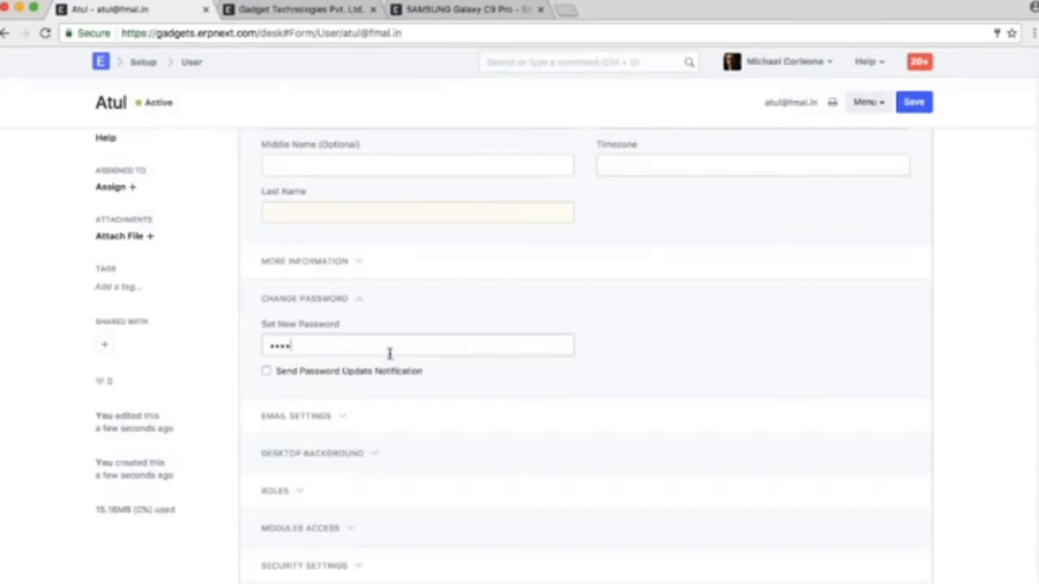
key(BackSpace)
key(BackSpace)
key(BackSpace)
key(BackSpace)
text(****)
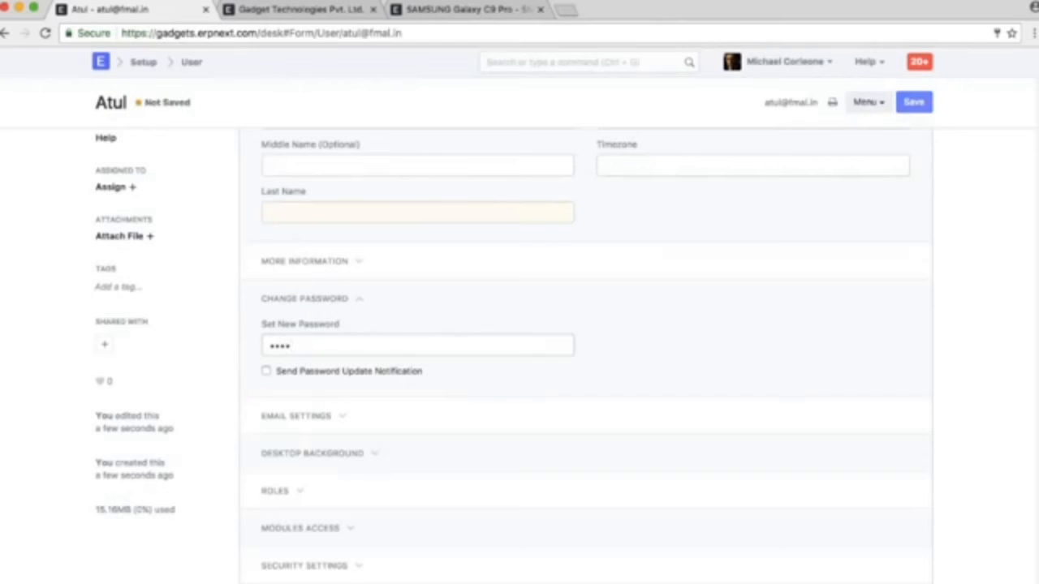
From the user list, open the user record of the Morbi Tristique Foundation contact and dismiss the message shown
click(192, 63)
click(410, 146)
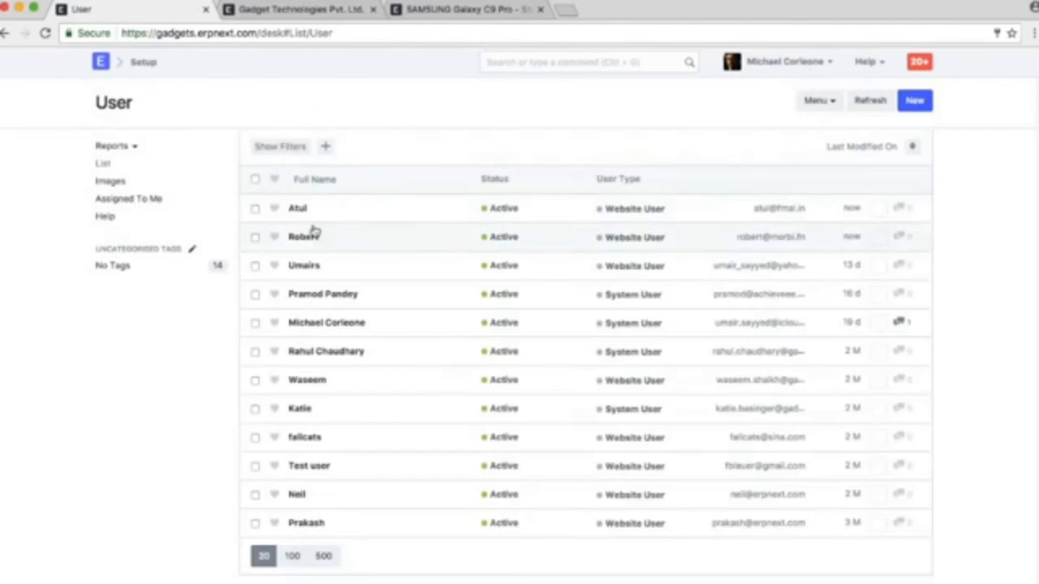
click(315, 233)
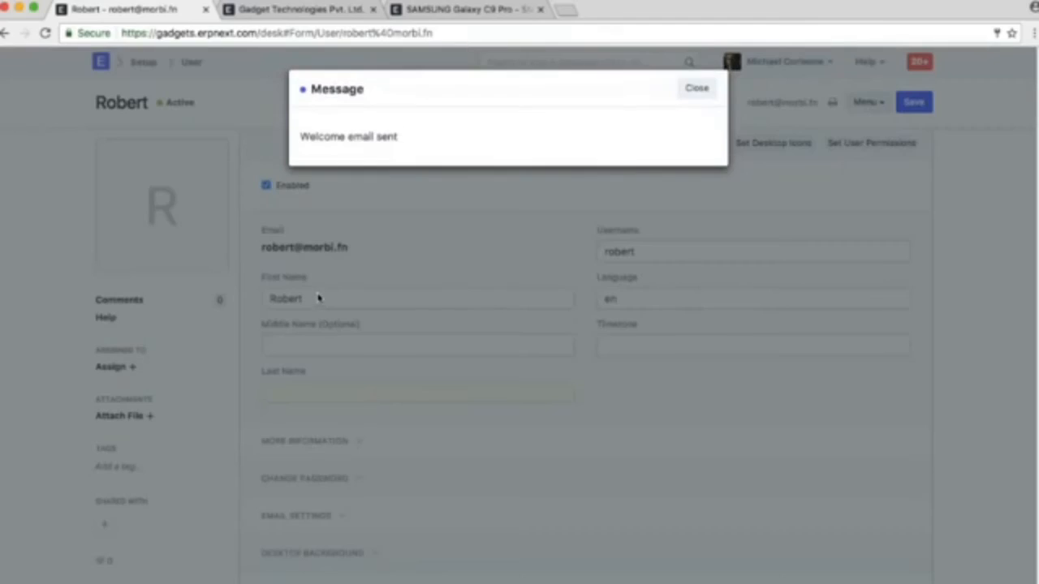
click(696, 88)
Set a new password for the Morbi Tristique Foundation contact's user account and save the record
scroll(487, 284, down, 2)
click(305, 392)
click(325, 438)
text(**)
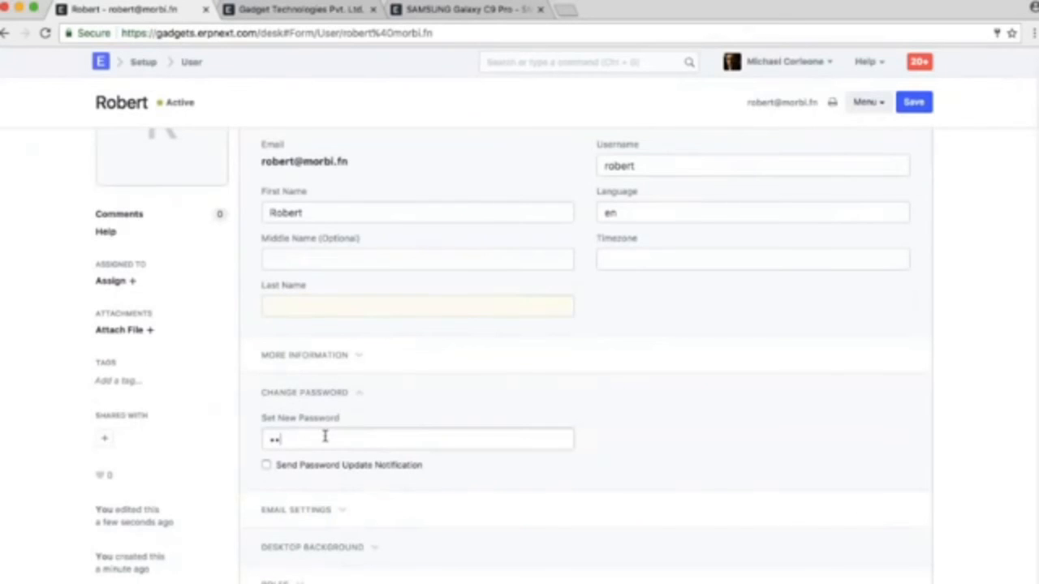
text(**)
key(ctrl+s)
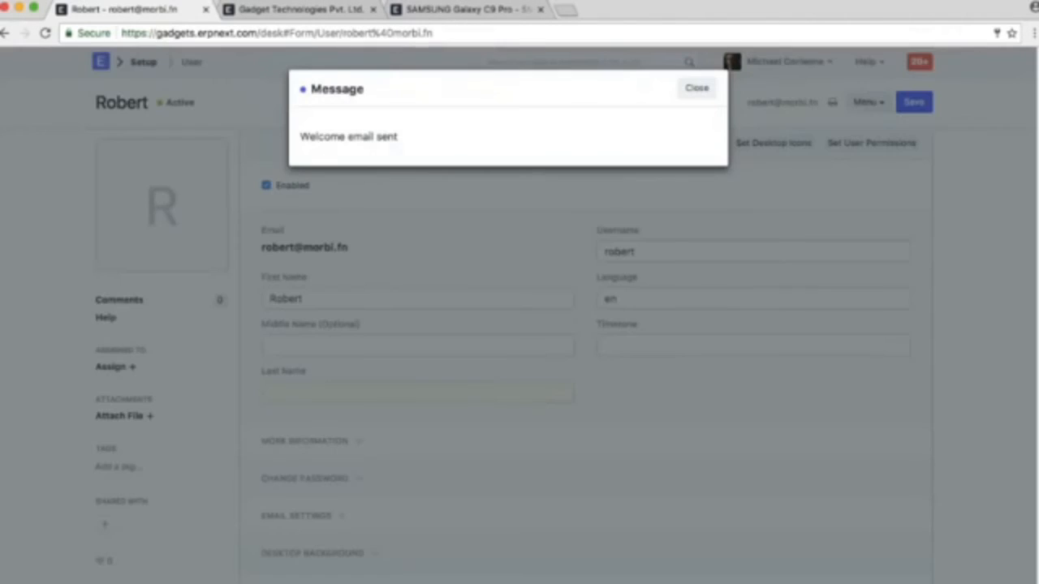
click(696, 87)
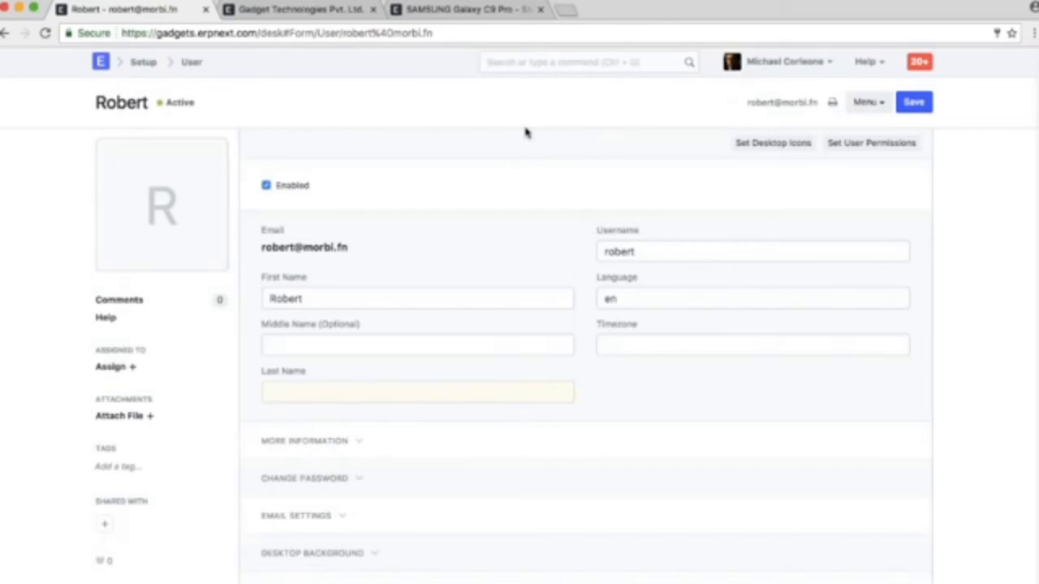
Return to the desktop and log out of the current account
click(104, 65)
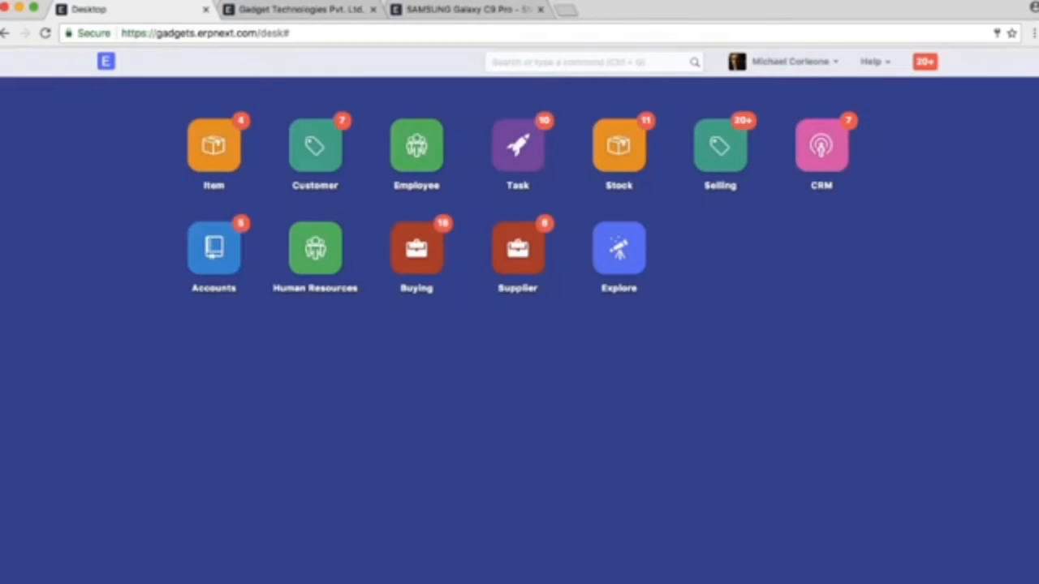
click(788, 63)
click(777, 364)
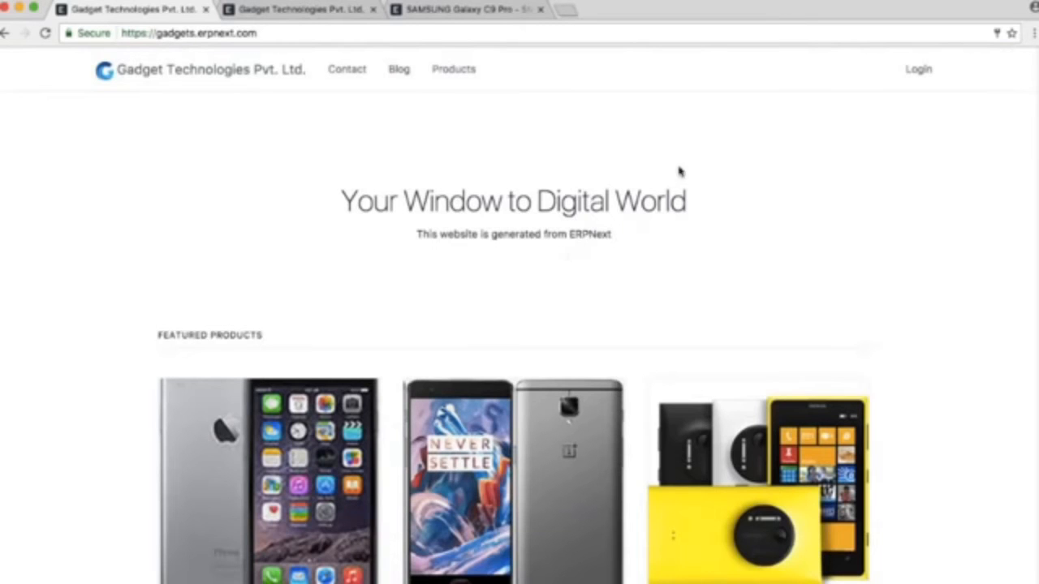
Log in to the website as the Morbi Tristique Foundation contact, entering the account's e-mail and password
click(918, 69)
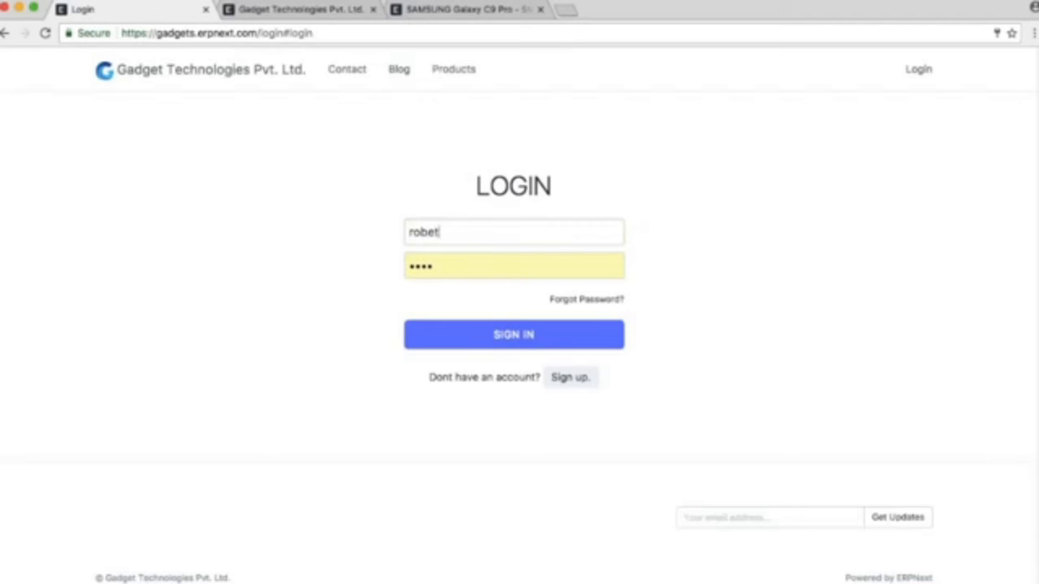
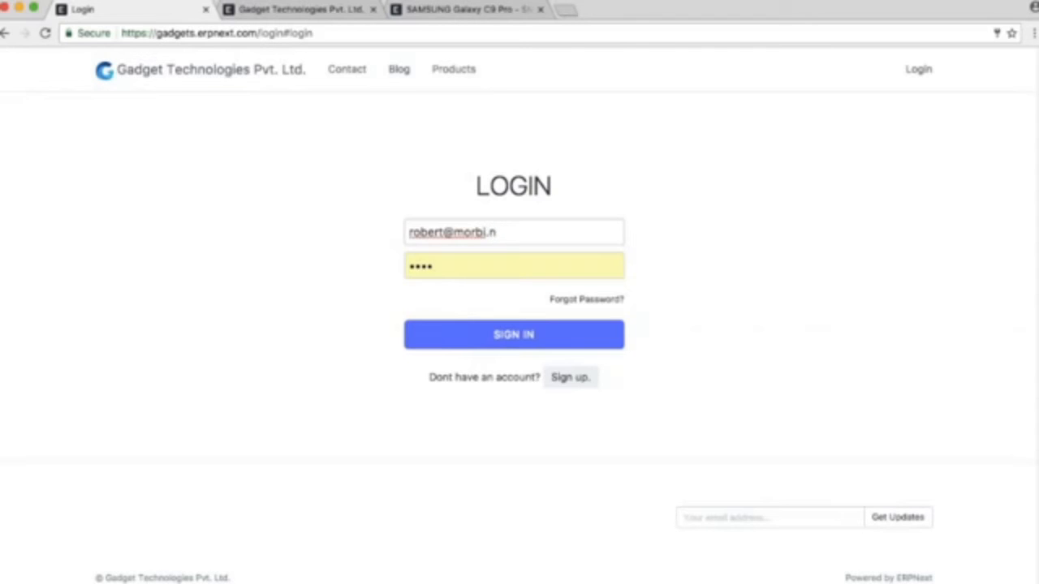
key(Tab)
text(****)
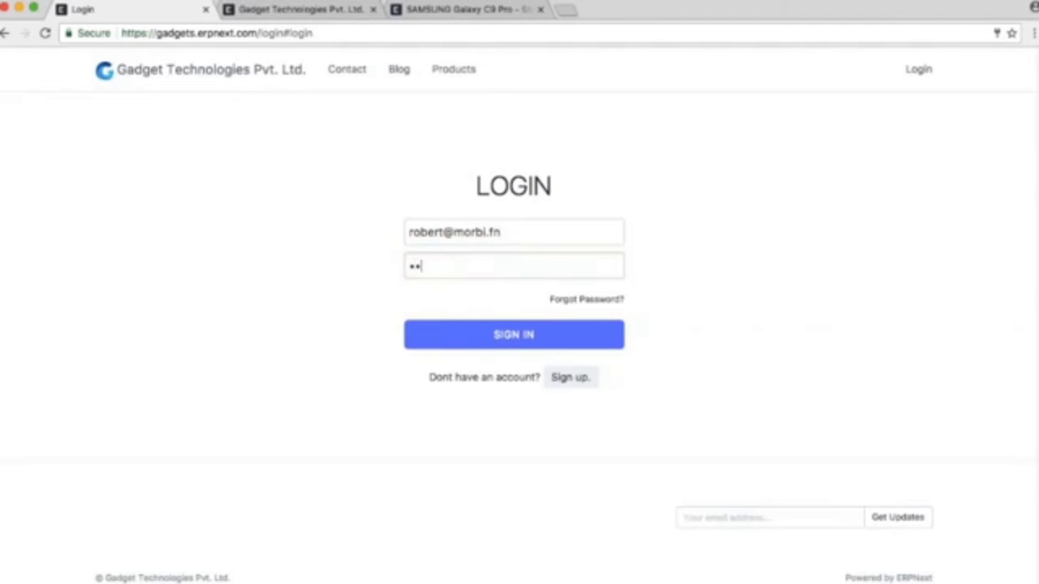
click(608, 343)
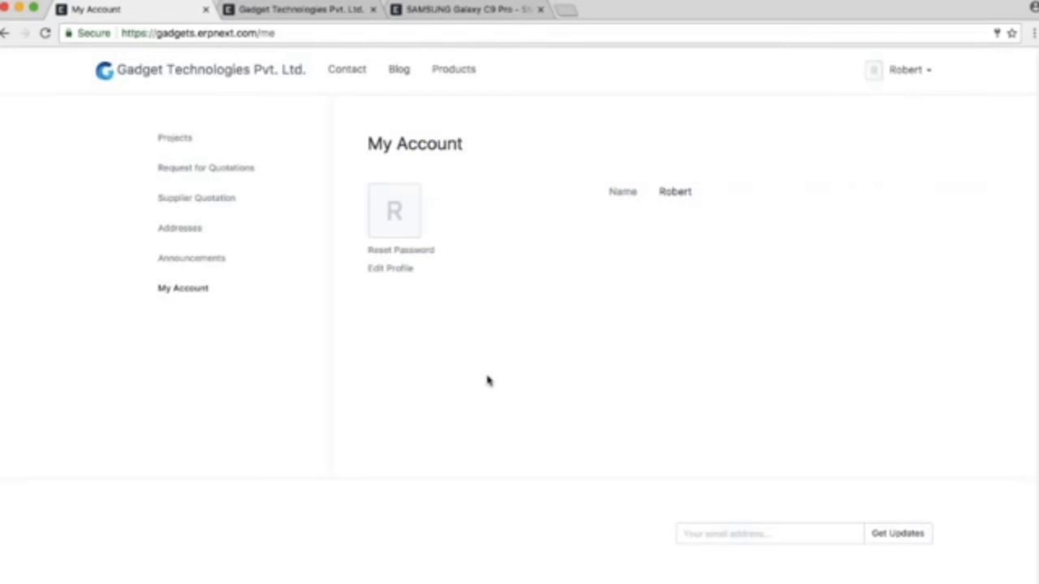
Open RFQ-00002 from the supplier's Request for Quotations and set the rates to 6,600 for Redmi 3S and 8,700 for Lenovo K6
click(232, 169)
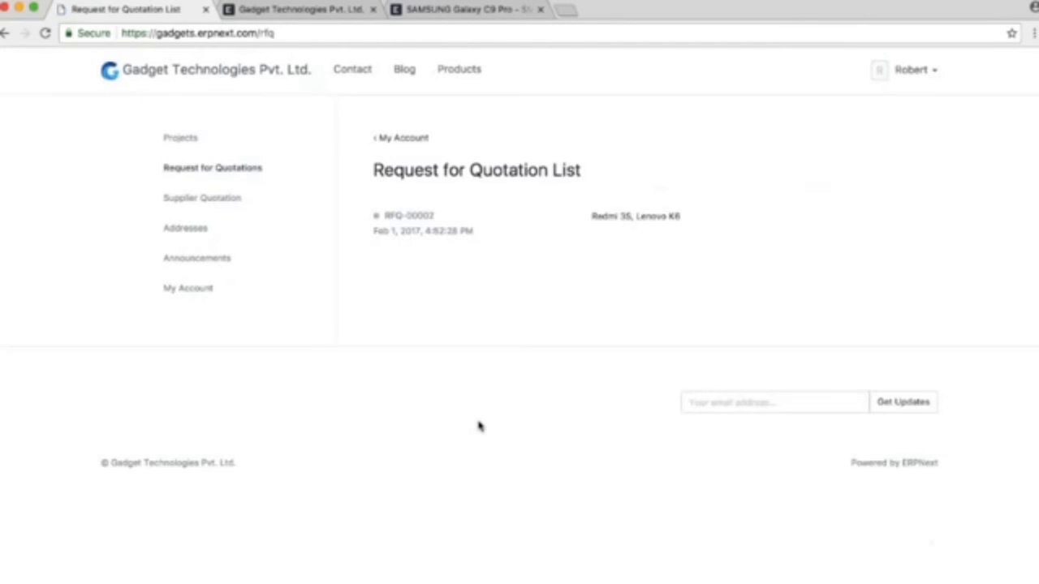
click(436, 223)
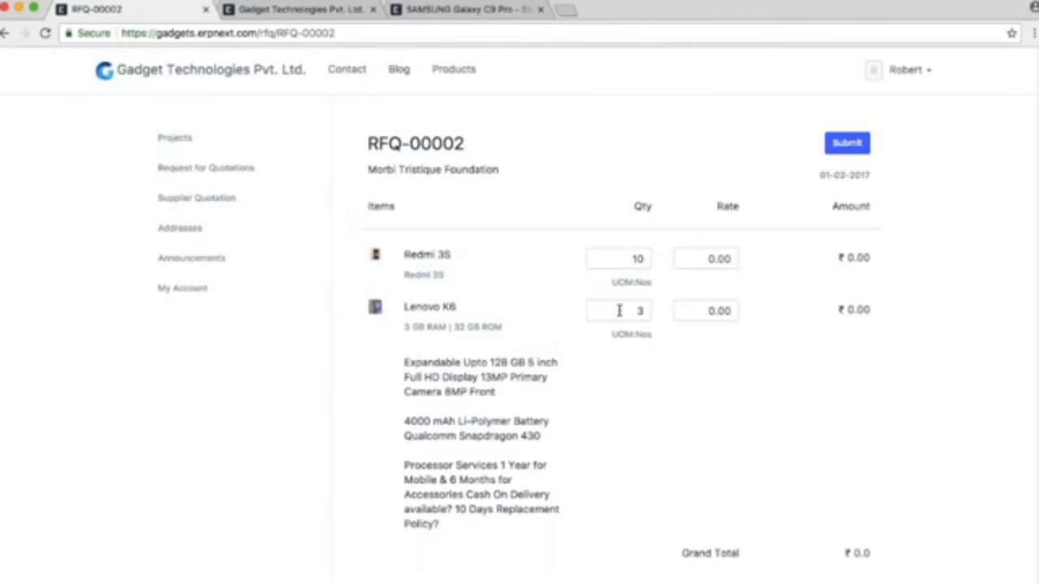
click(708, 258)
text(6600)
key(Tab)
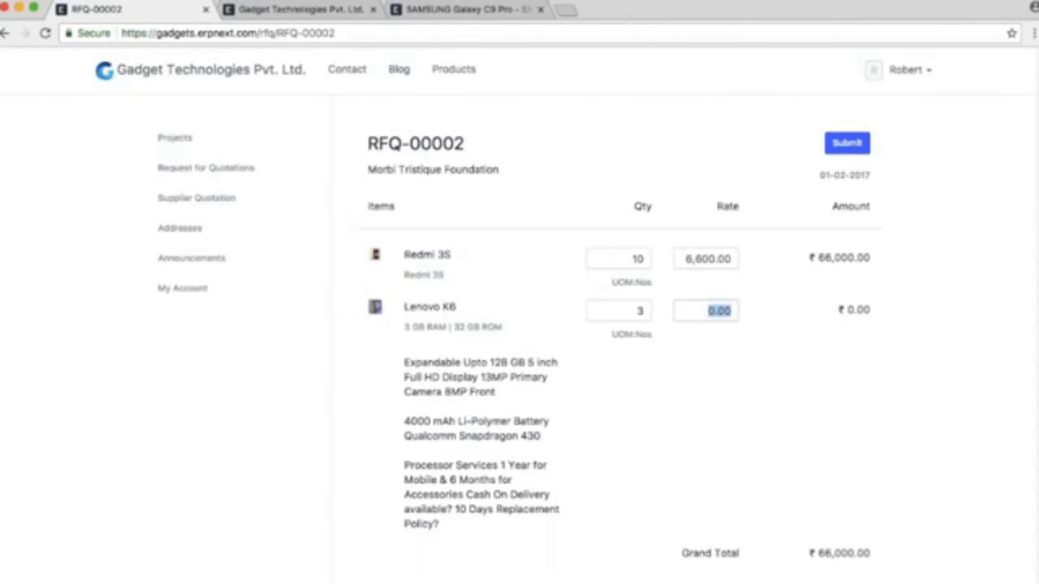
text(8700)
click(919, 420)
Add the note "10% in advance" to RFQ-00002 and submit it as a supplier quotation
scroll(926, 409, down, 3)
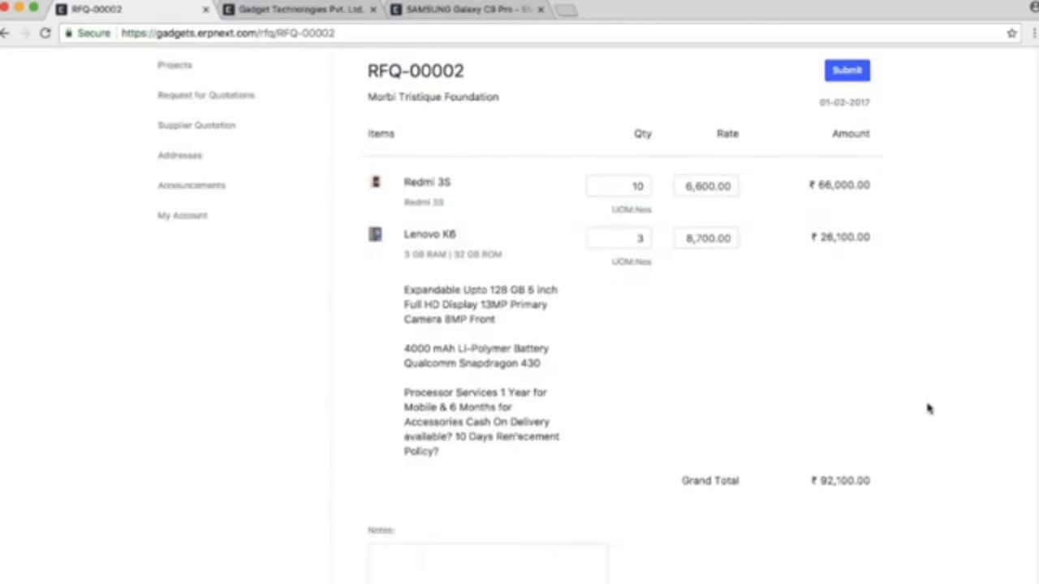
click(560, 393)
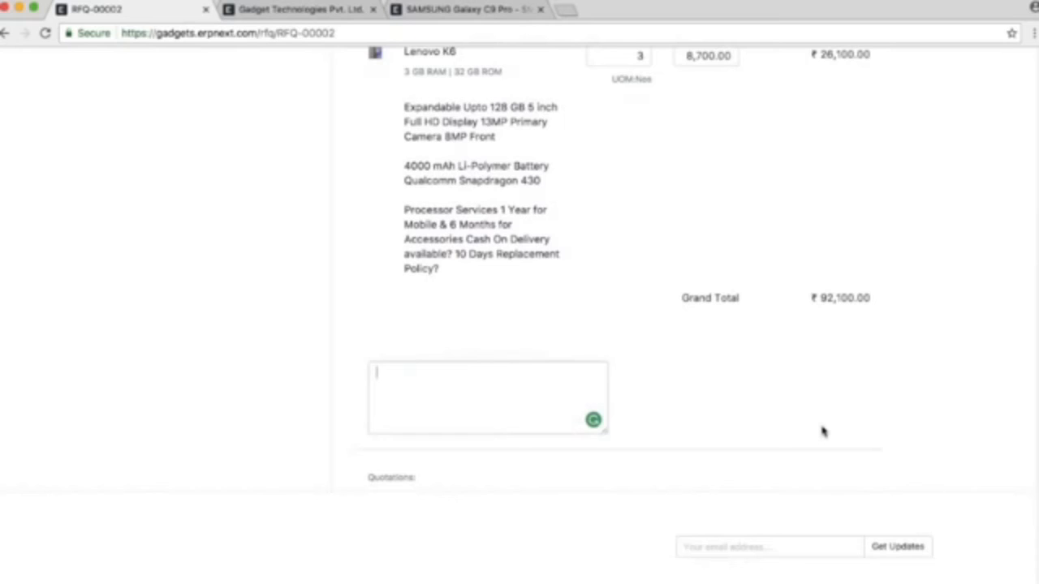
text(10% in advance)
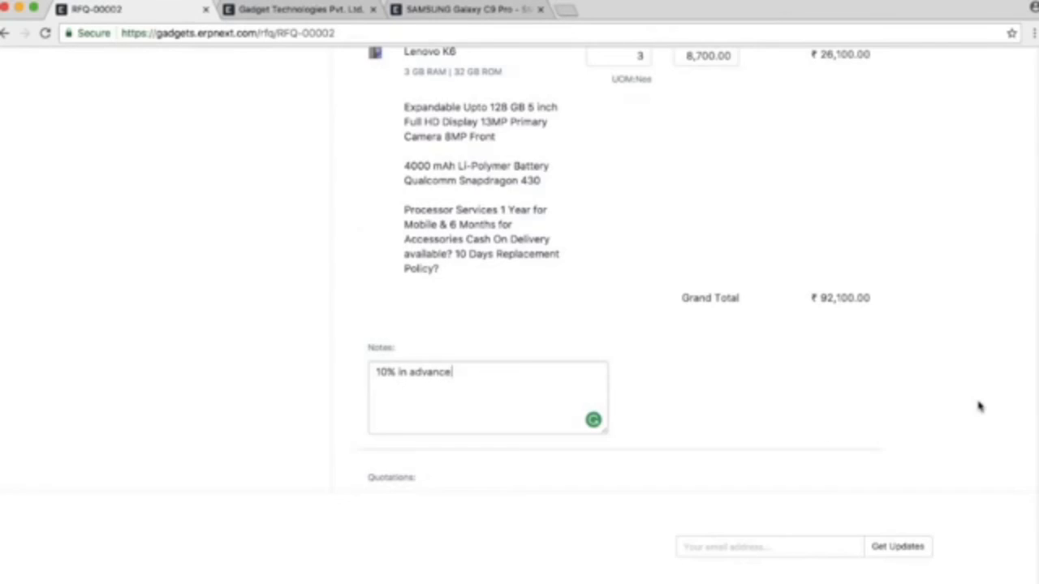
scroll(975, 404, up, 5)
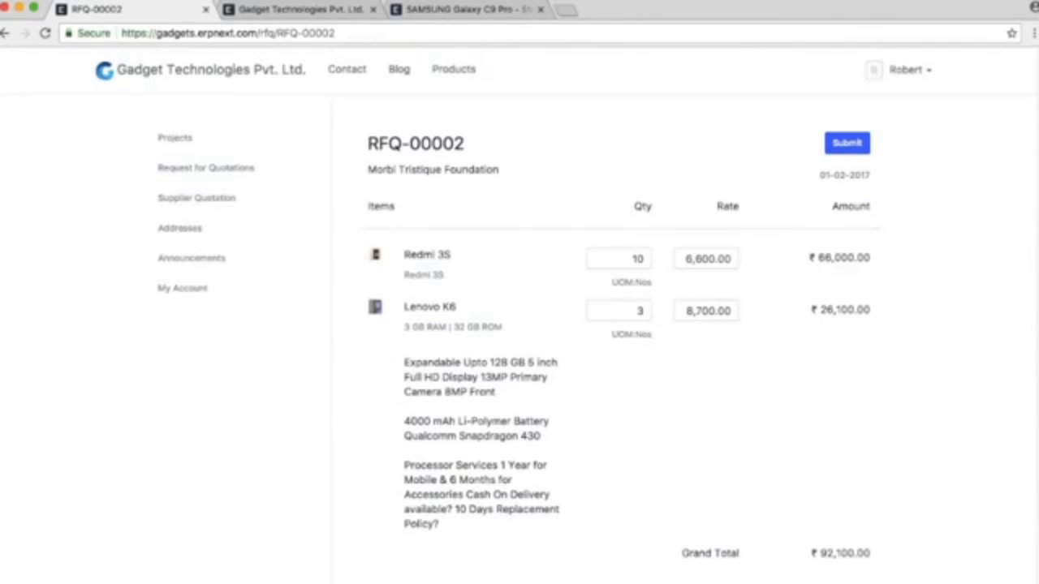
click(846, 143)
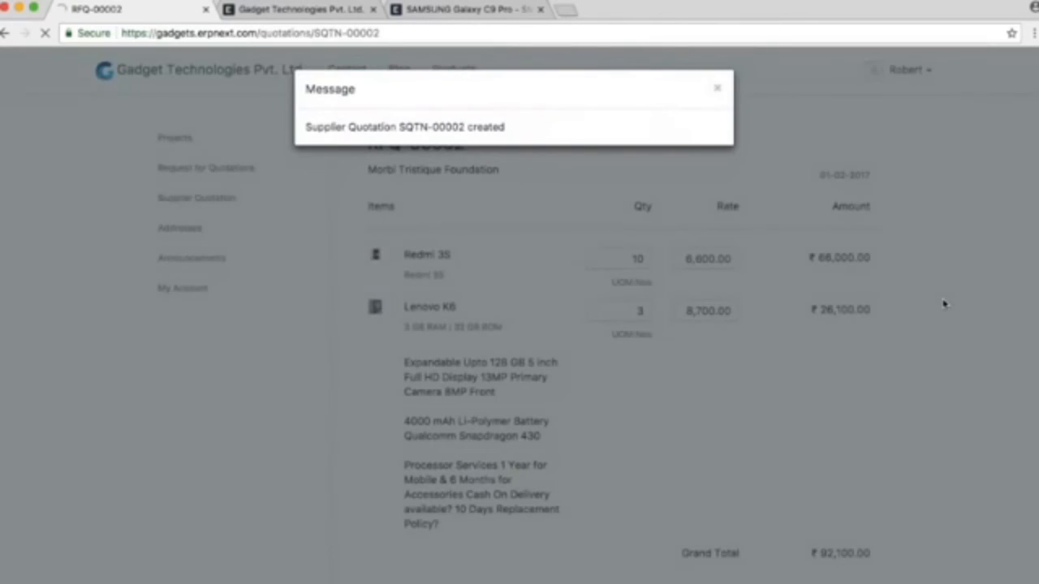
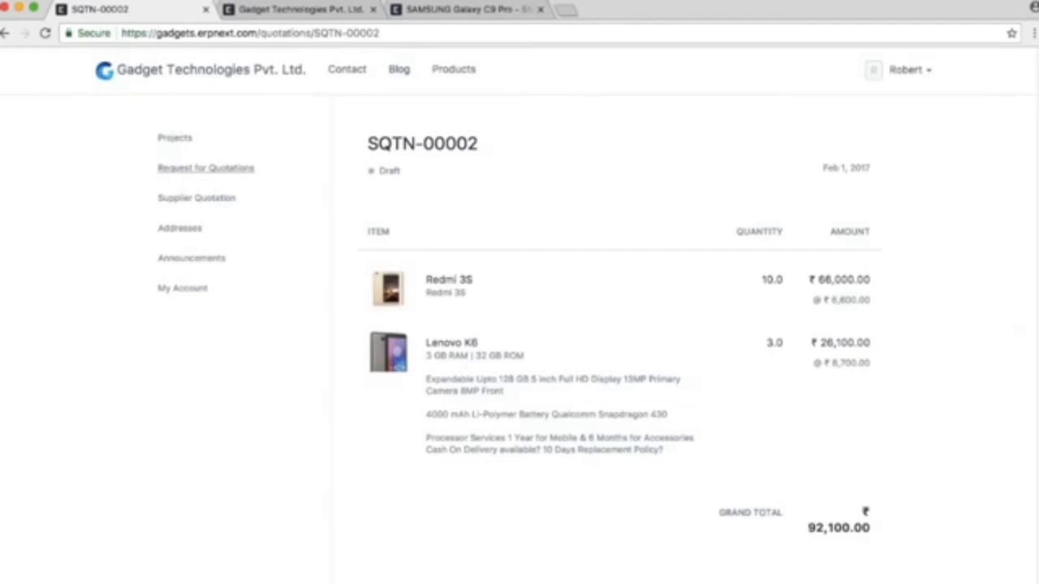
Review the supplier portal's Supplier Quotation list, quotation SQTN-00002, the Request for Quotations section and the Addresses page
click(213, 204)
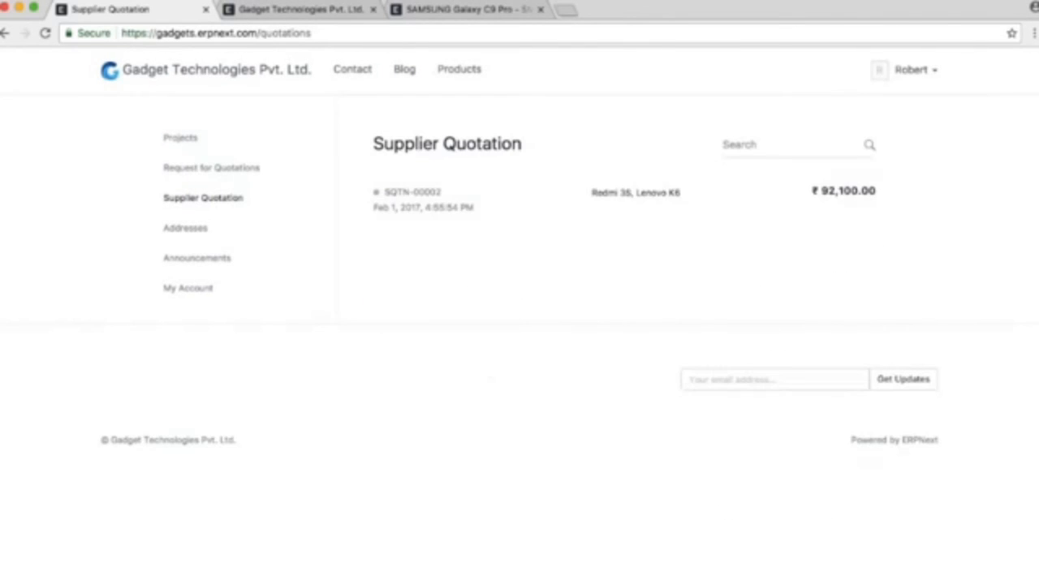
click(445, 207)
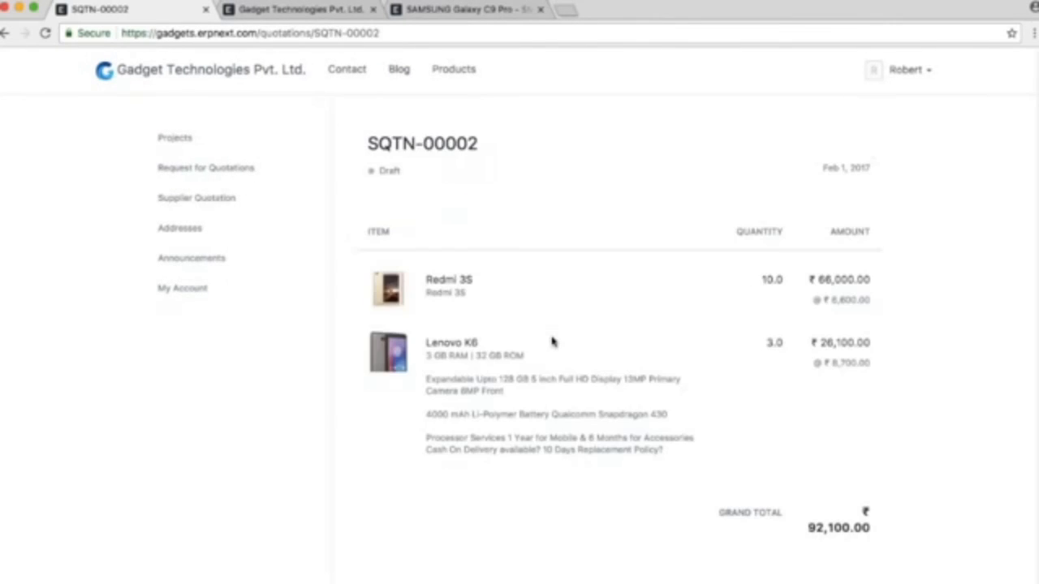
click(206, 167)
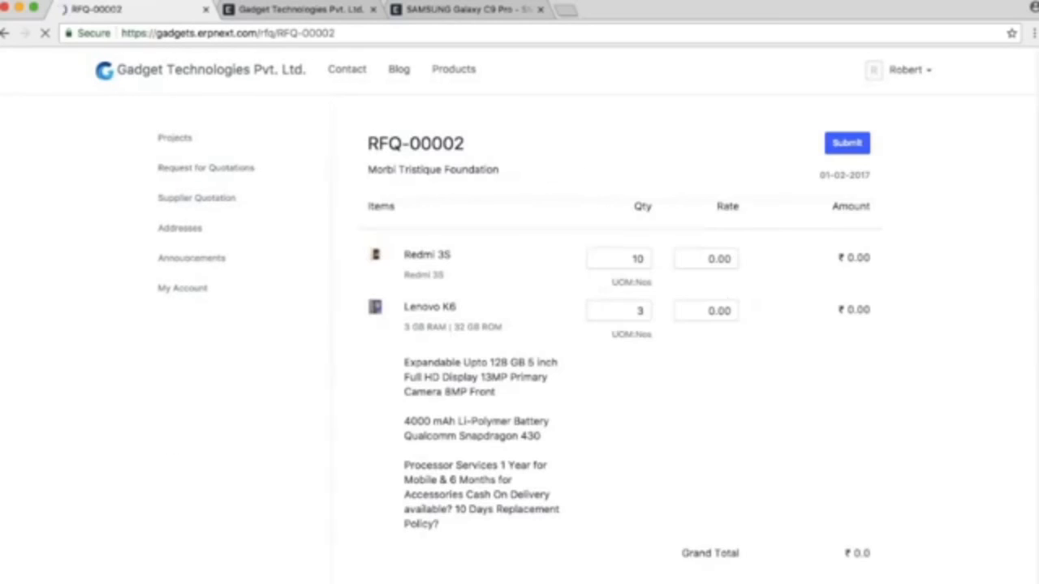
click(201, 199)
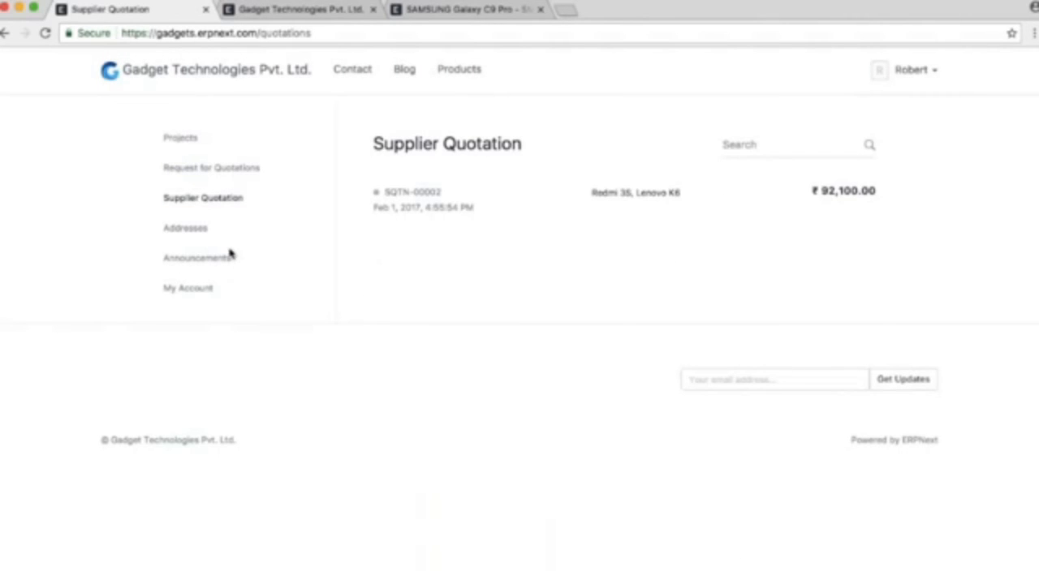
click(185, 228)
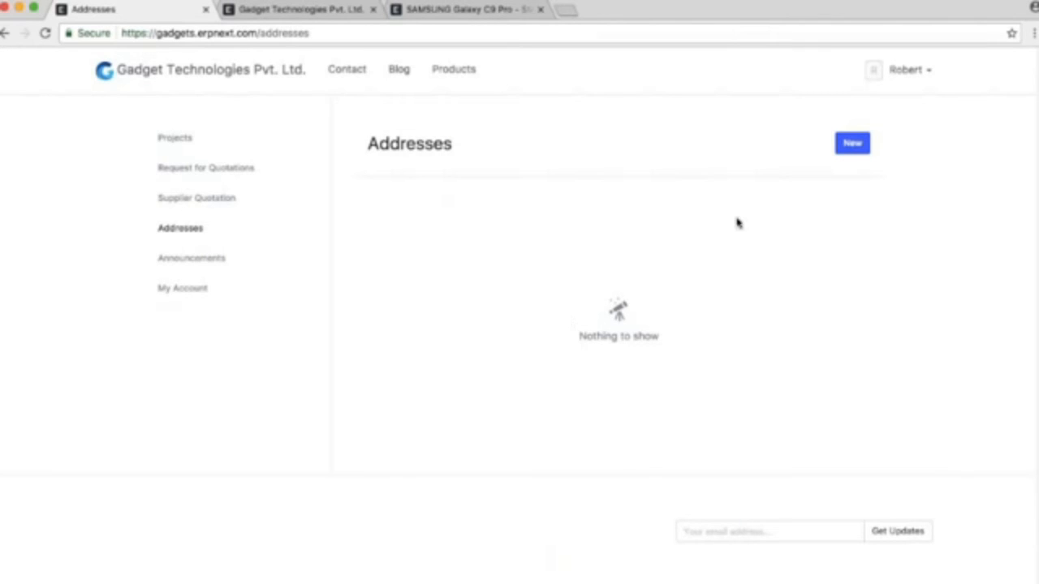
Log out of the supplier's portal account and log back in to the company's internal ERPNext account
click(903, 70)
click(822, 138)
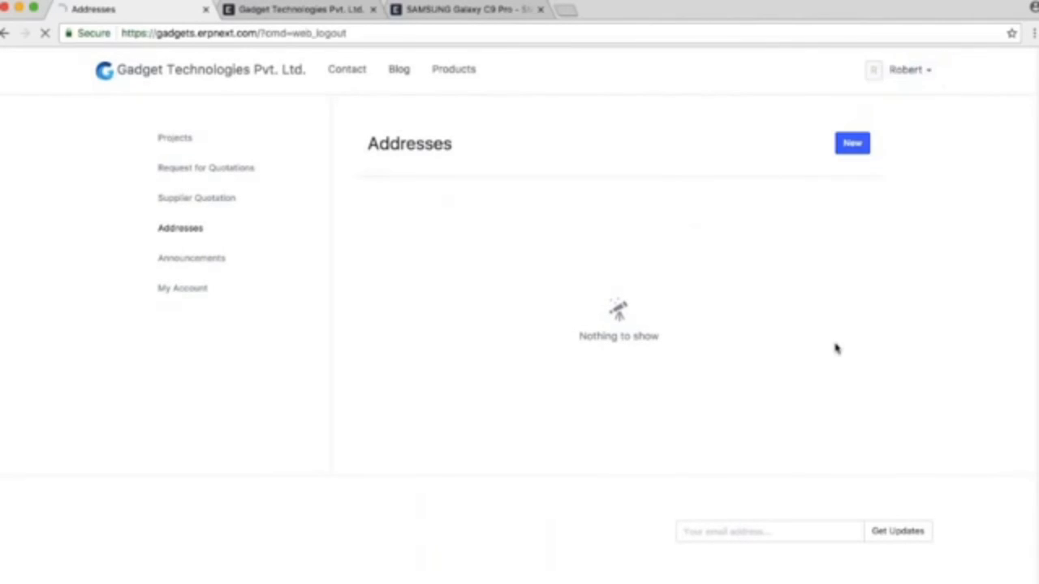
click(922, 70)
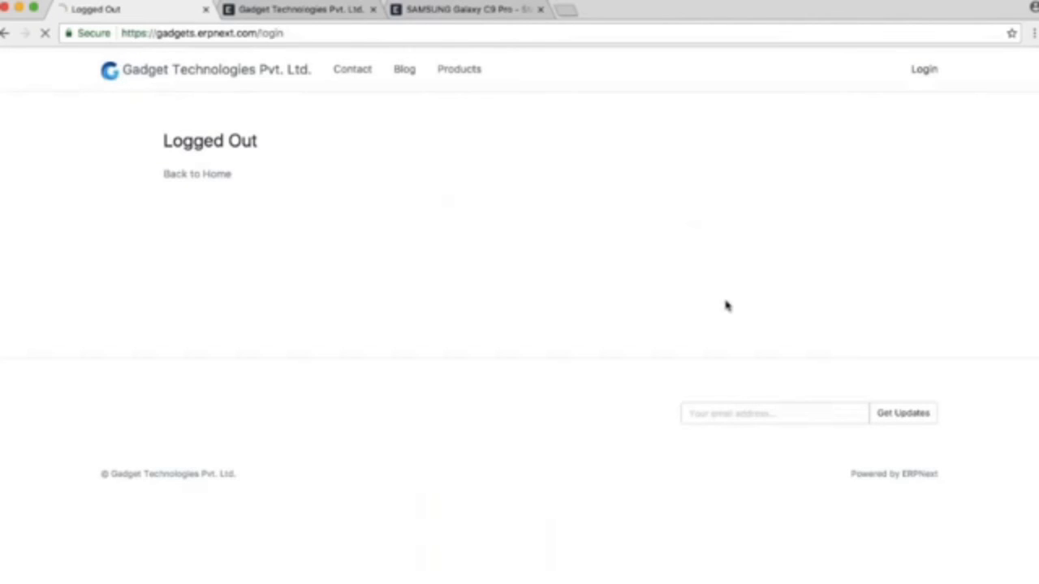
click(514, 334)
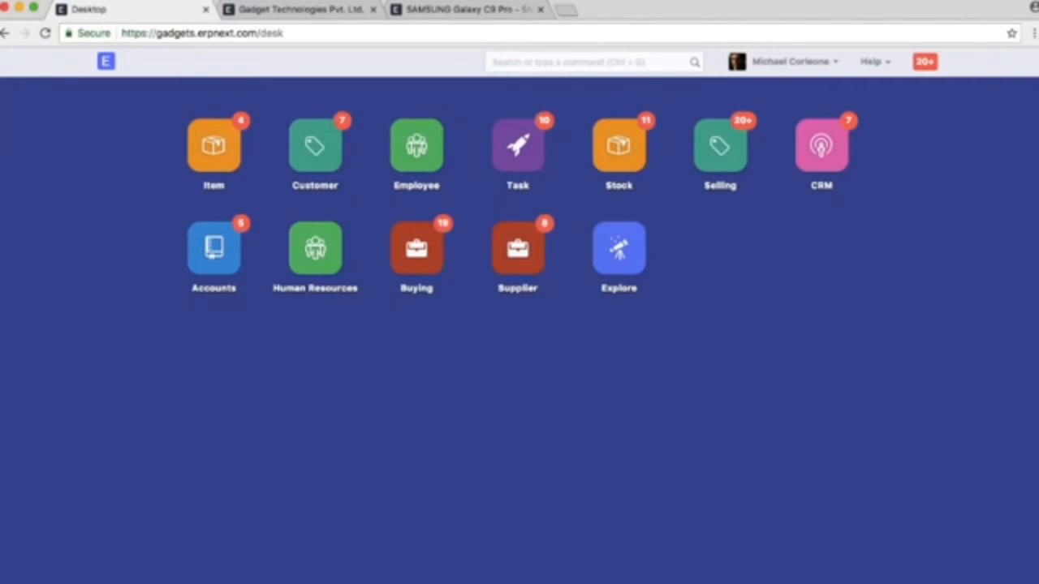
Find the Request for Quotation list with the search term "reques" and open RFQ-00002 to check its details
key(ctrl+g)
text(reques)
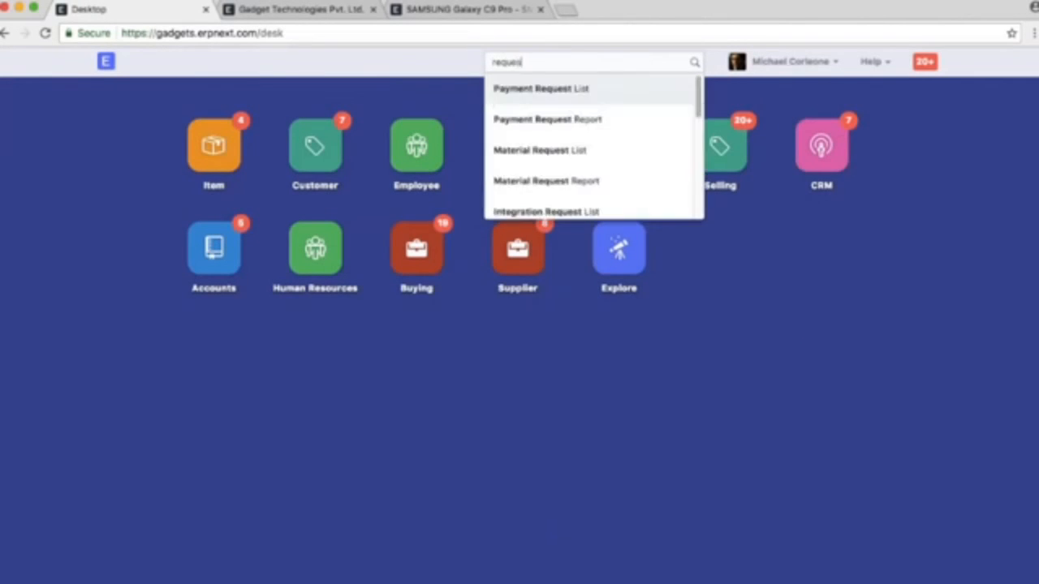
scroll(560, 179, down, 2)
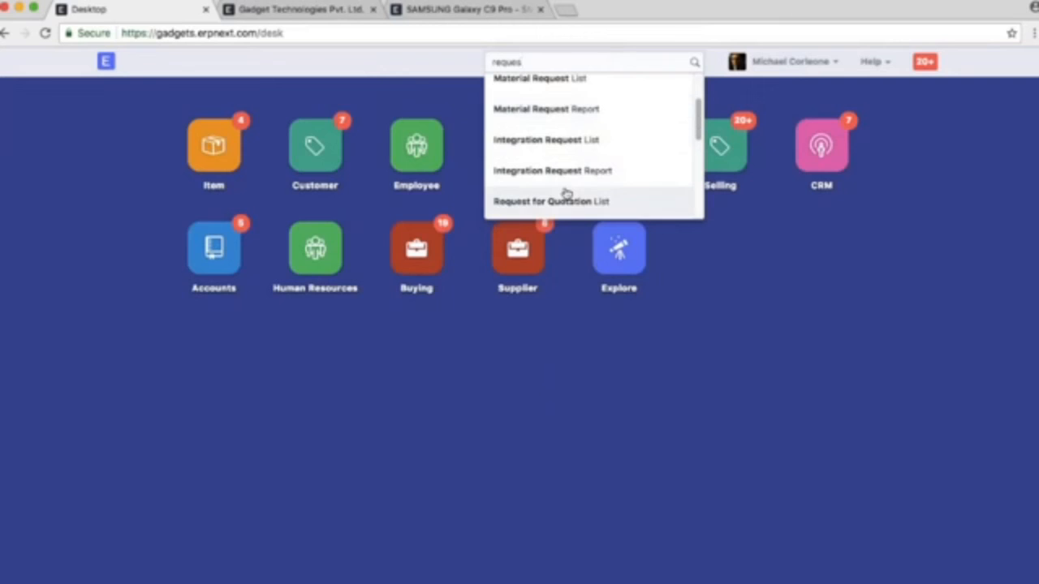
click(566, 201)
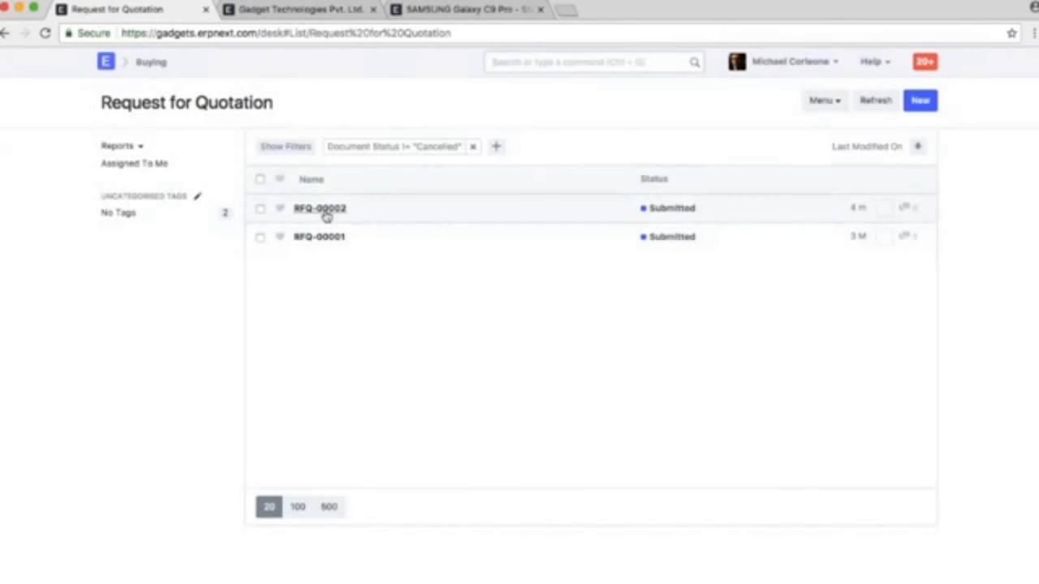
click(324, 209)
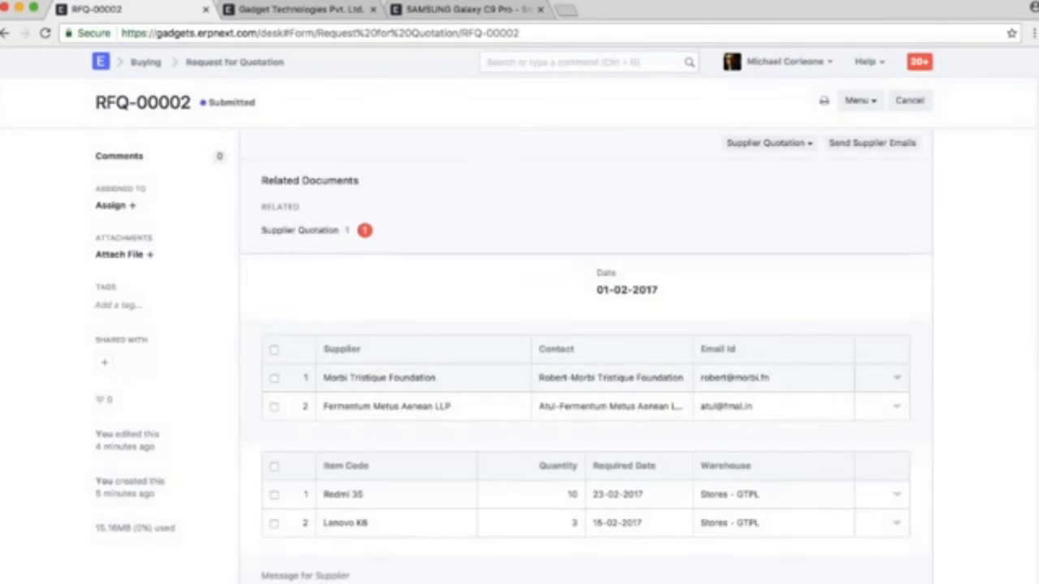
scroll(487, 378, down, 1)
scroll(487, 379, up, 1)
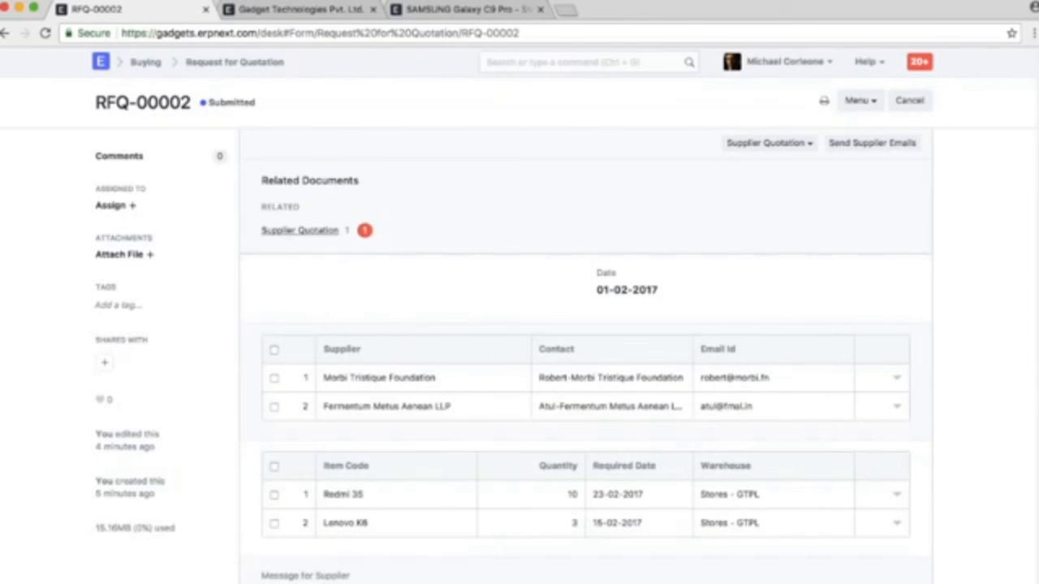
Open the Morbi Tristique Foundation supplier quotation linked to RFQ-00002 and review its contact details, item rates and taxes
click(300, 230)
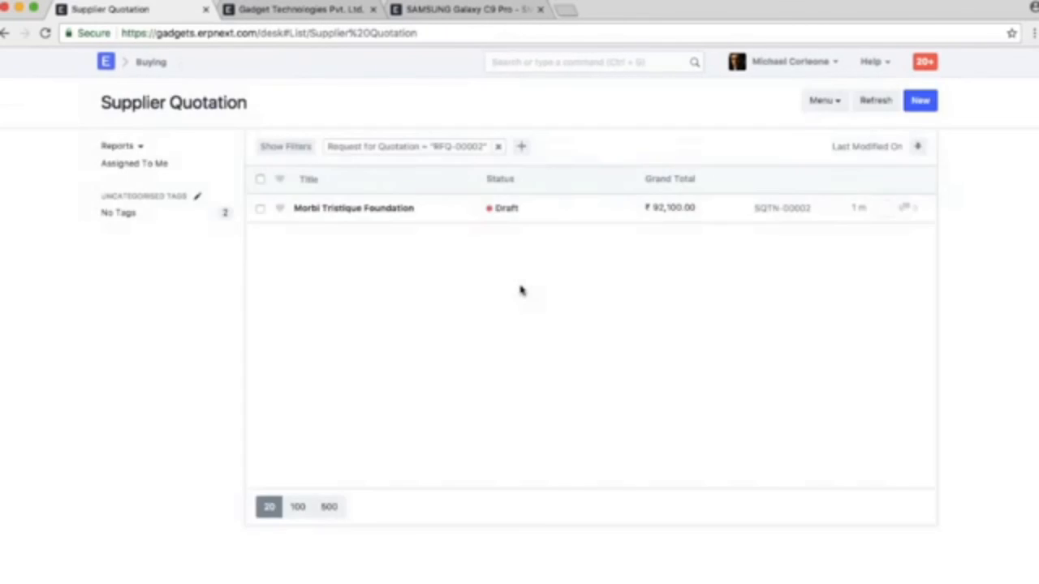
click(378, 211)
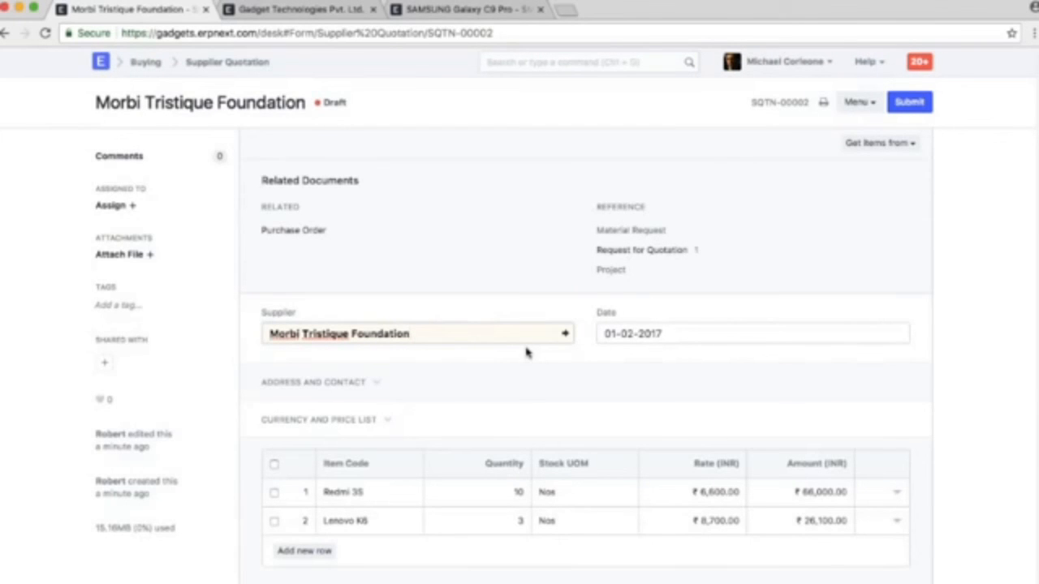
scroll(526, 353, down, 3)
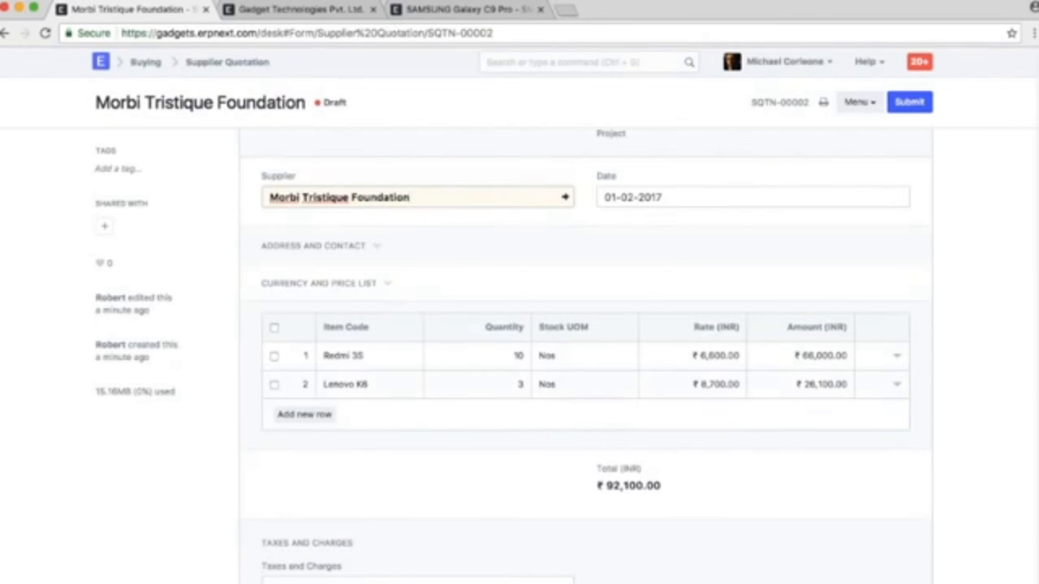
click(325, 246)
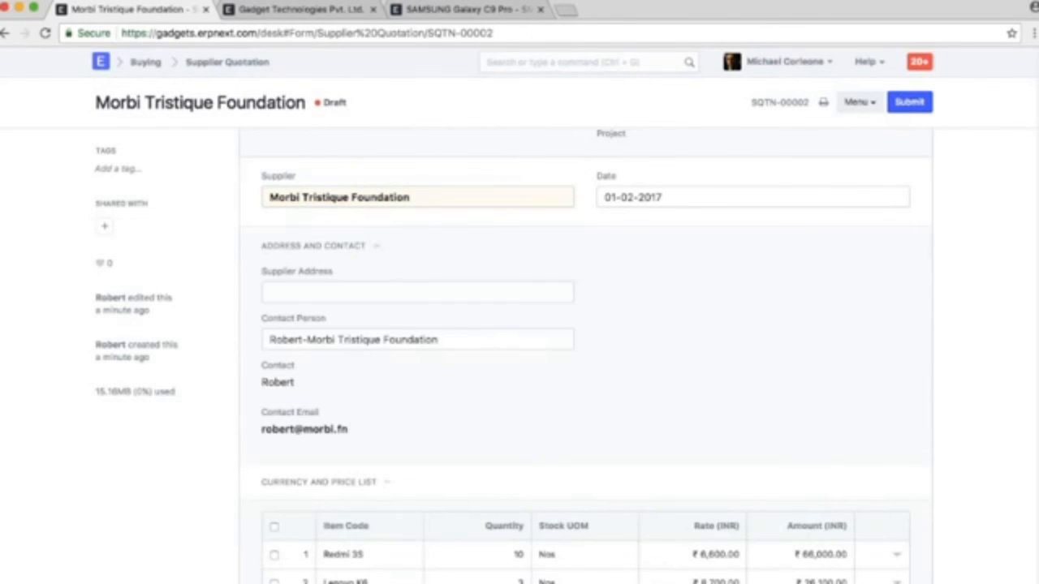
scroll(656, 408, down, 2)
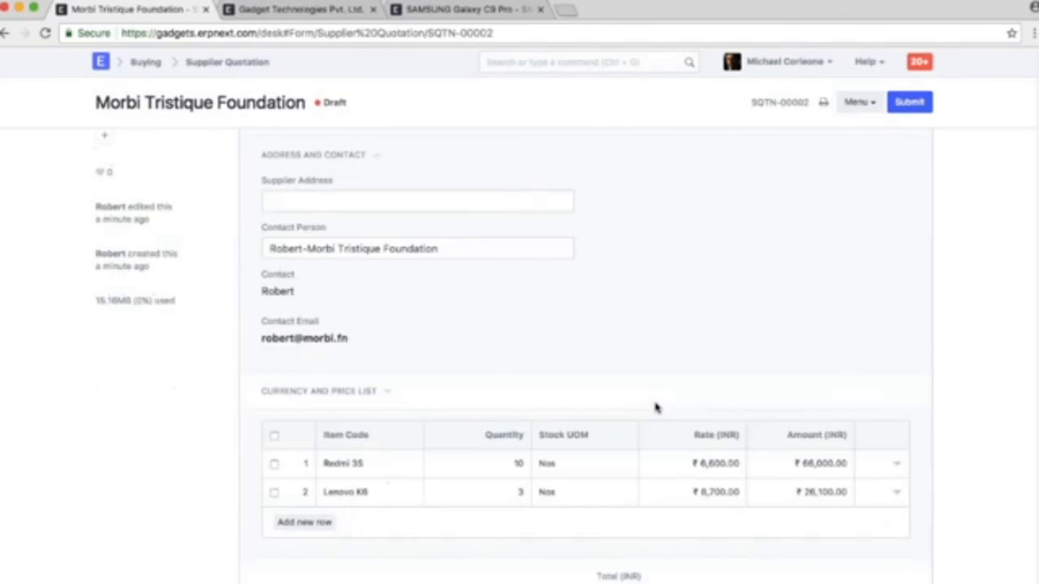
scroll(656, 407, down, 2)
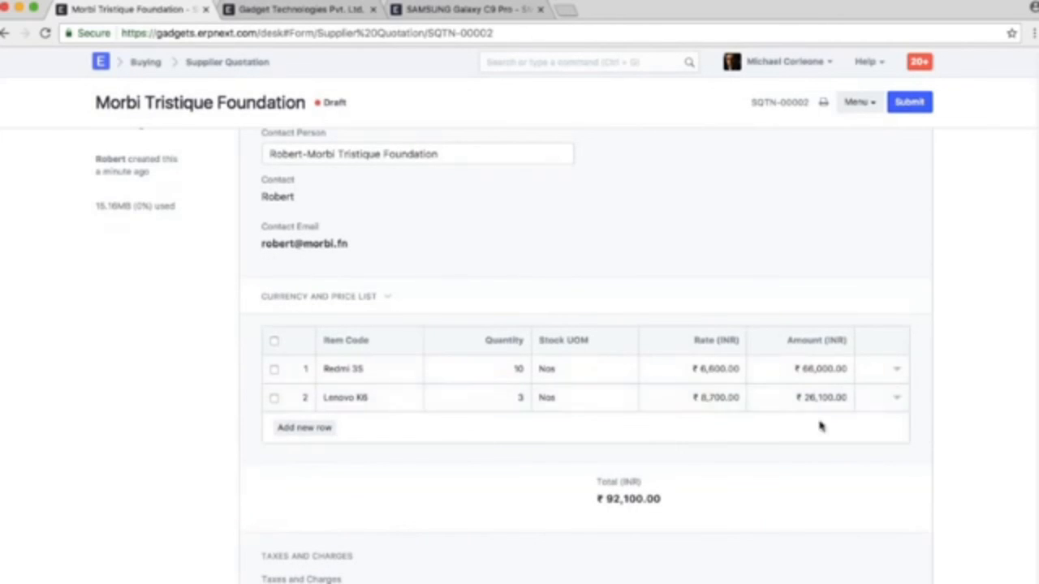
scroll(820, 426, down, 6)
scroll(839, 330, up, 10)
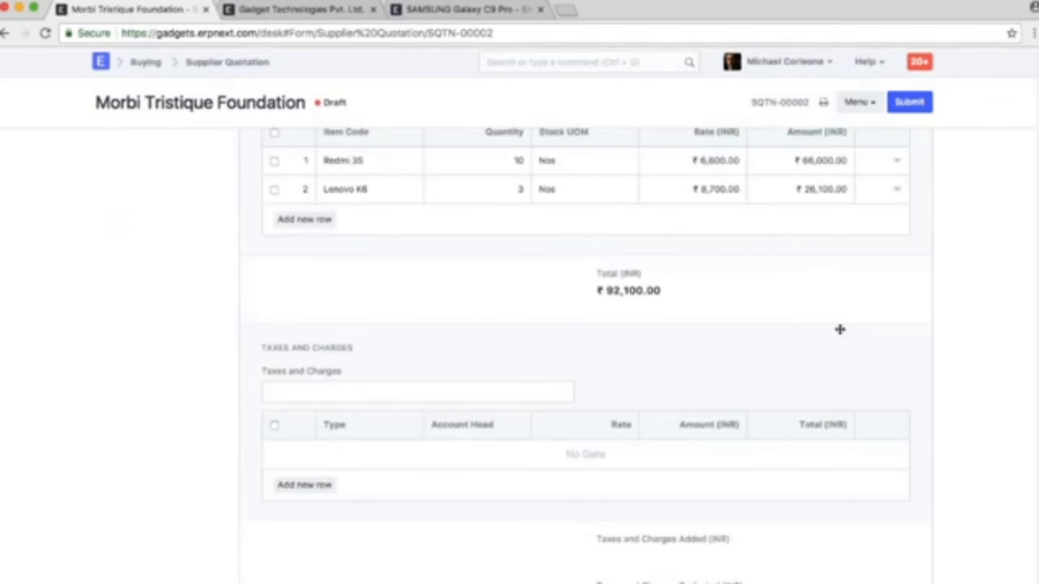
Permanently submit the Morbi Tristique Foundation supplier quotation SQTN-00002 and dismiss the resulting message
click(909, 101)
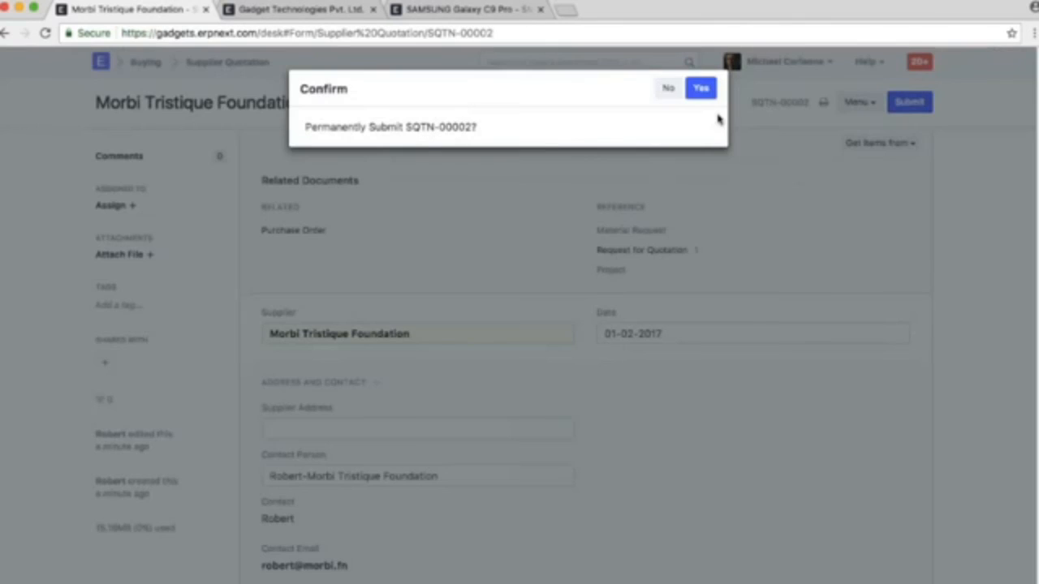
click(700, 87)
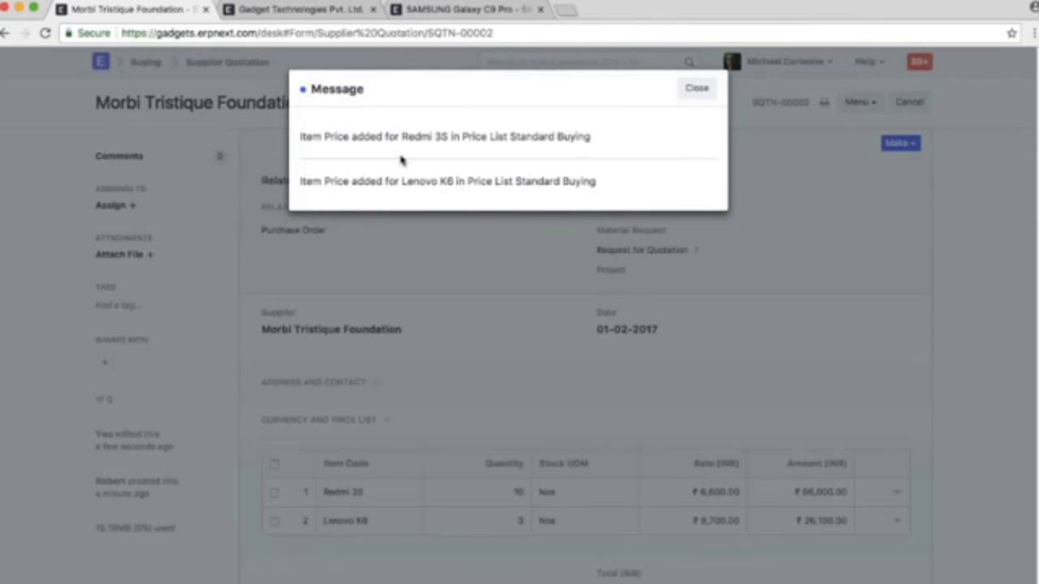
click(696, 89)
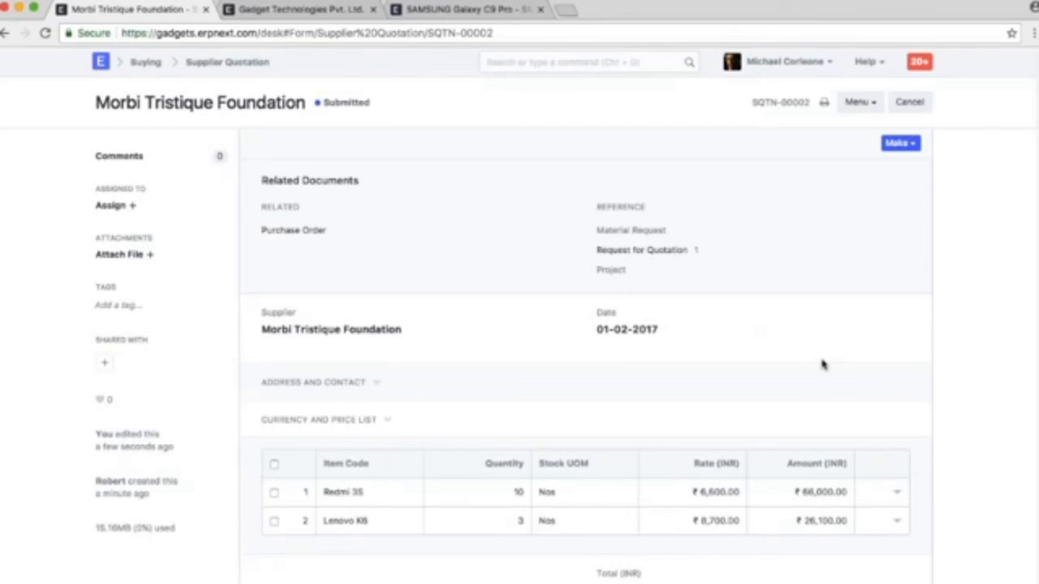
Return to RFQ-00002 and make a new supplier quotation from it for Fermentum Metus Aenean LLP
click(5, 33)
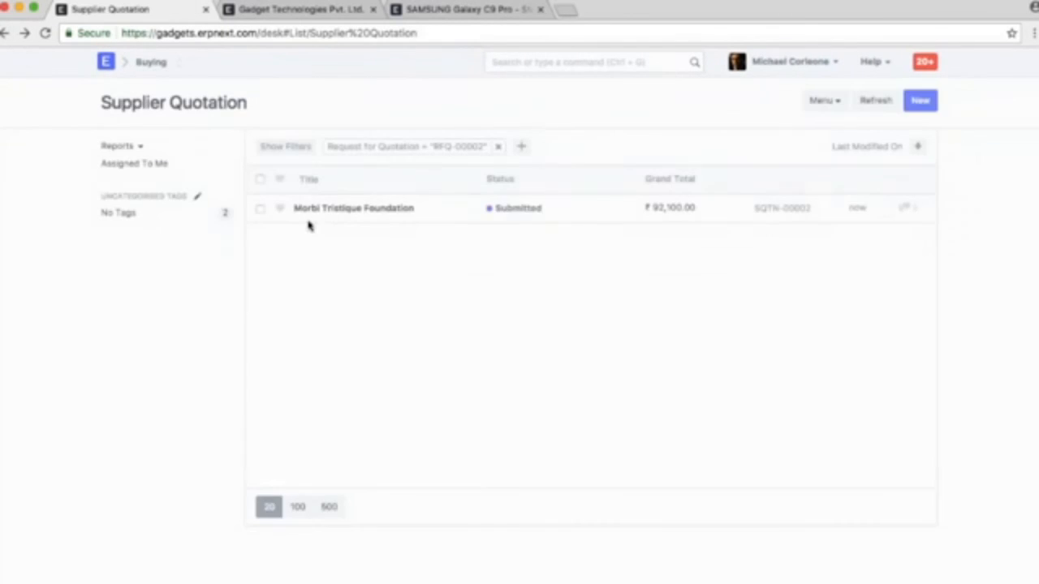
click(5, 33)
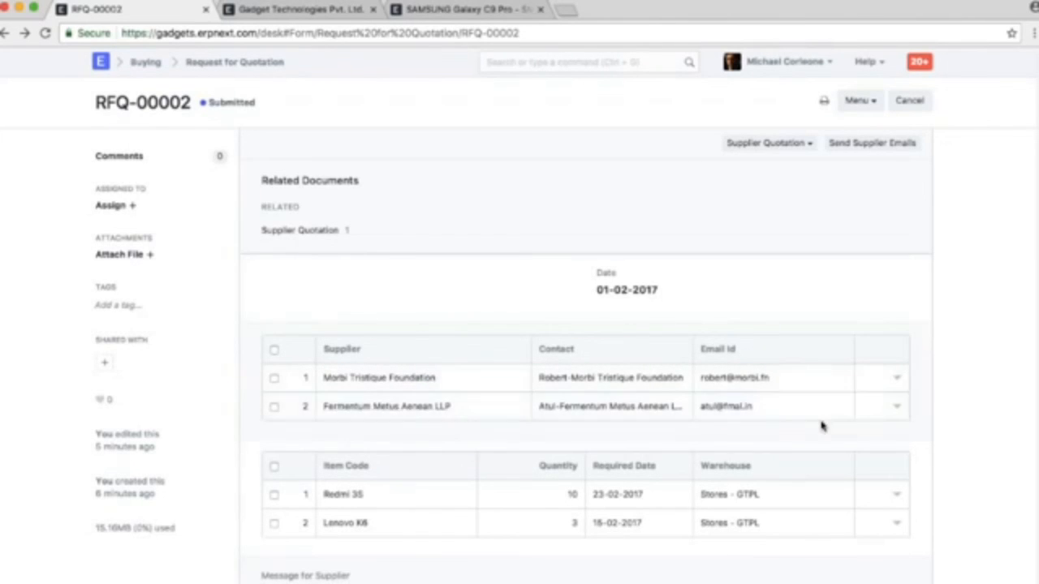
click(784, 146)
click(768, 173)
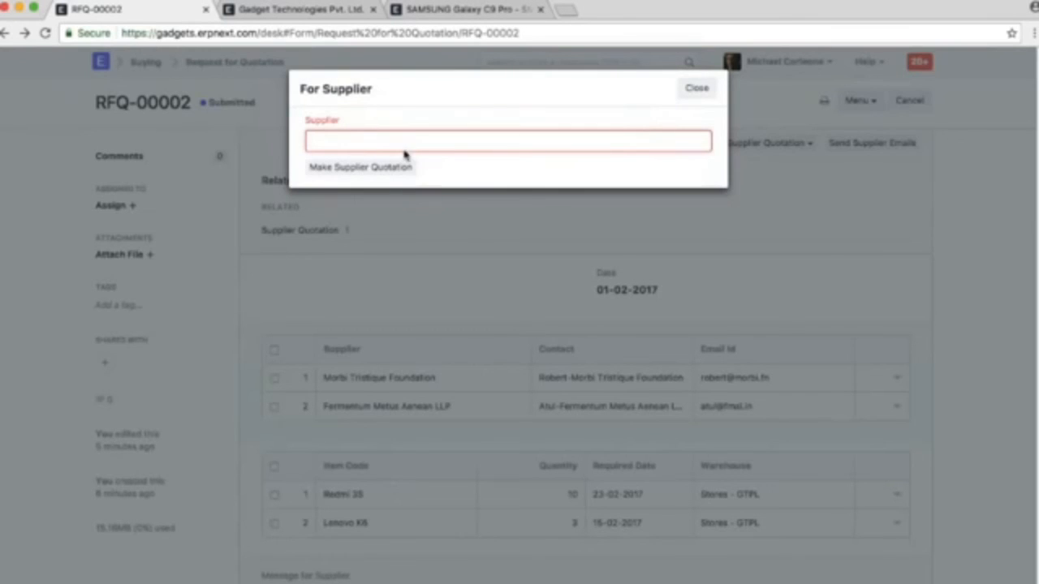
click(373, 183)
click(364, 171)
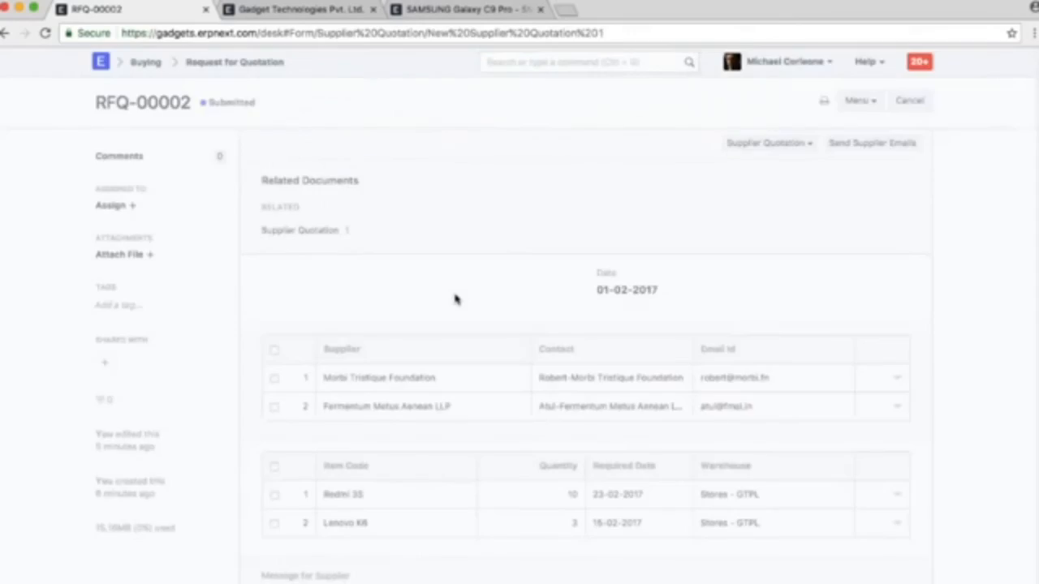
Set the new quotation's rates to 6,700 for Redmi 3S and 8,800 for Lenovo K6, and save it
scroll(705, 320, down, 1)
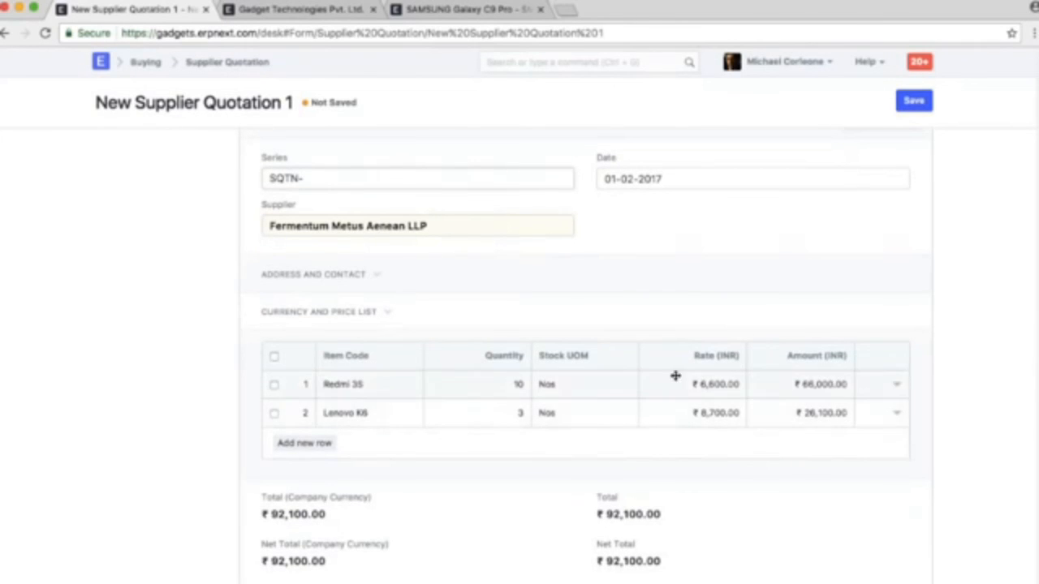
click(706, 384)
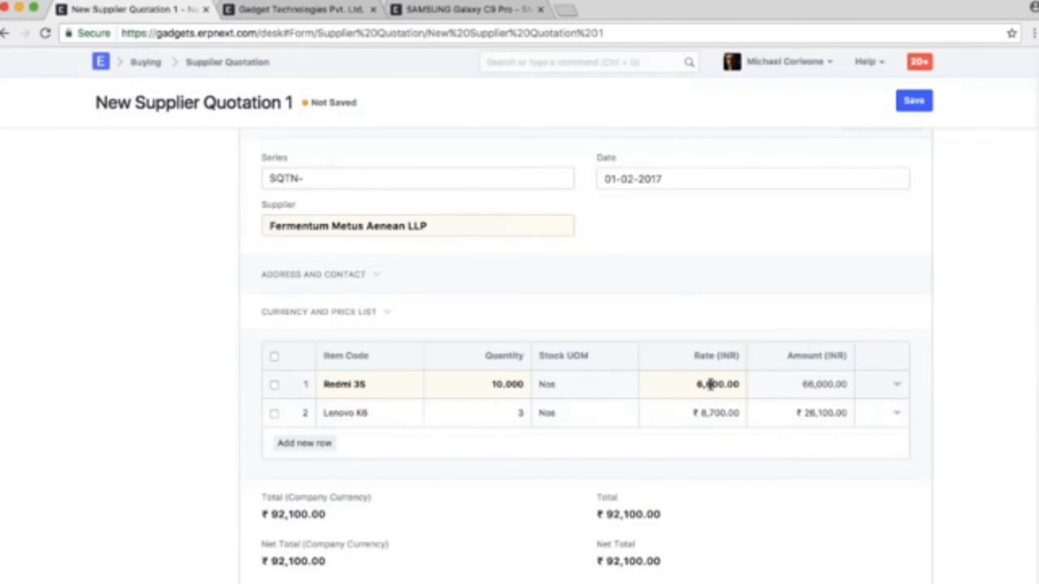
key(BackSpace)
text(7)
click(712, 413)
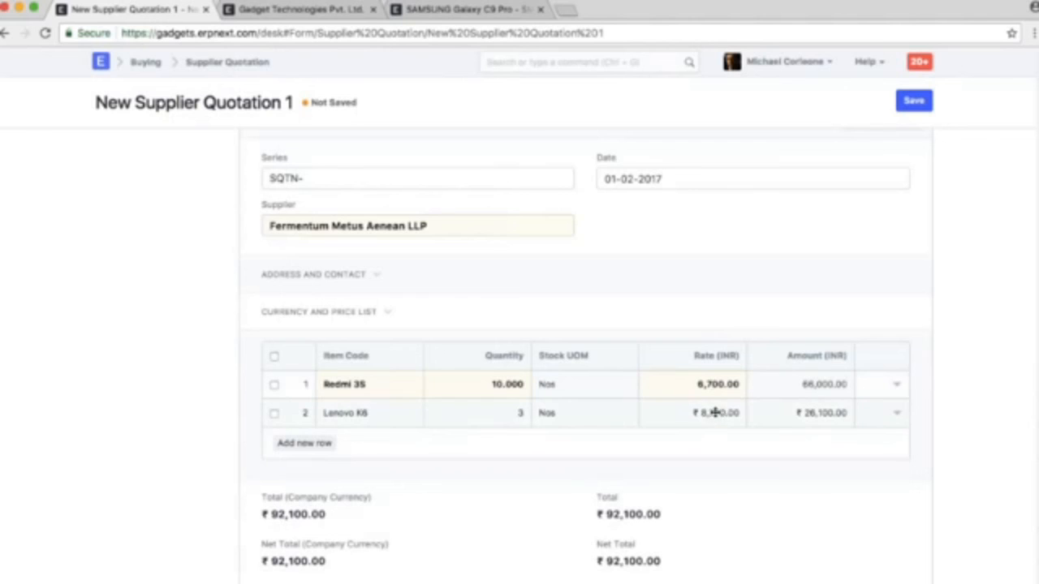
key(BackSpace)
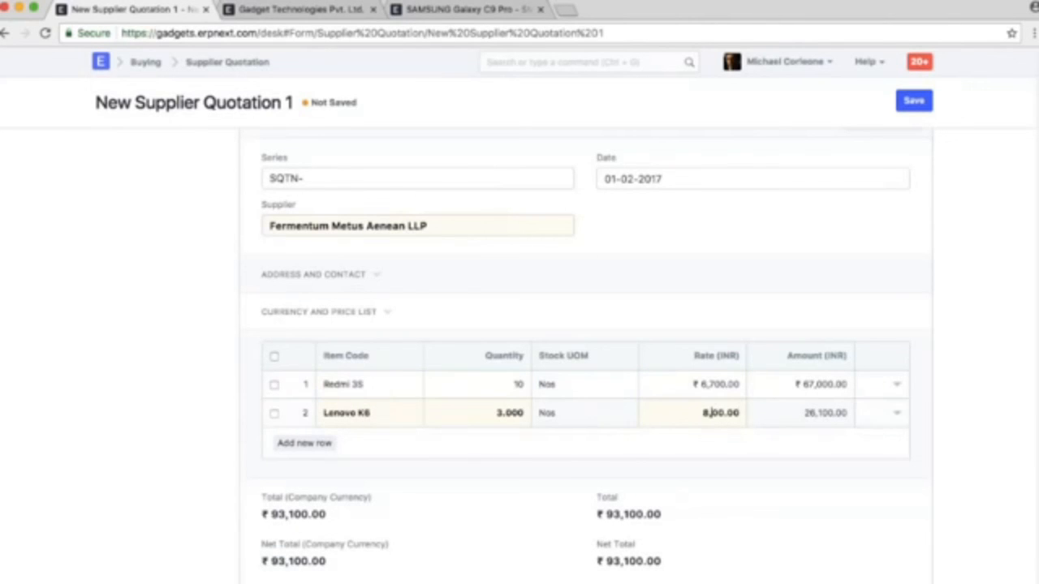
text(8)
click(914, 101)
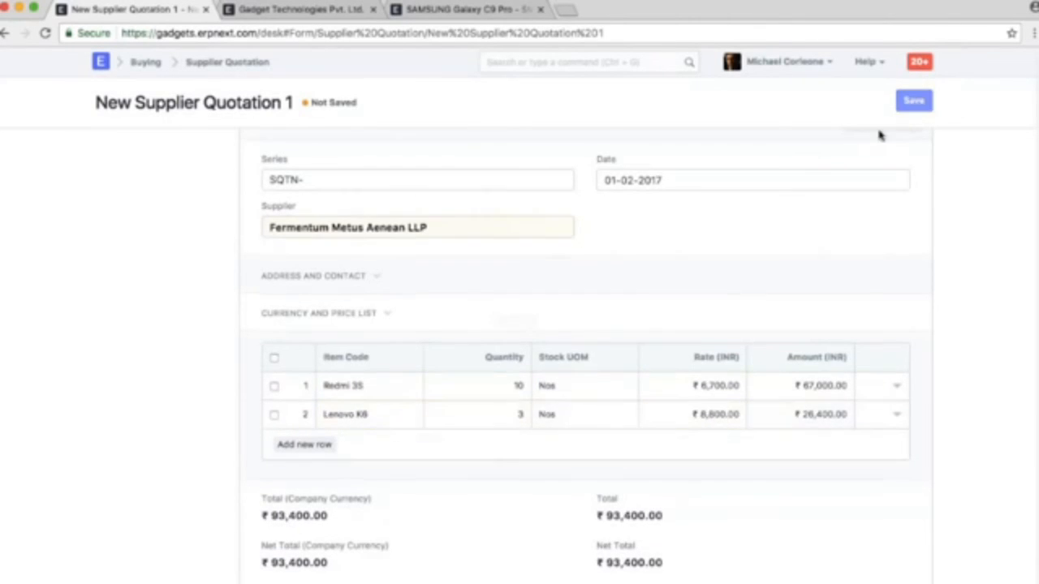
Permanently submit the Fermentum Metus Aenean LLP quotation and return to the Supplier Quotation list for RFQ-00002
click(909, 101)
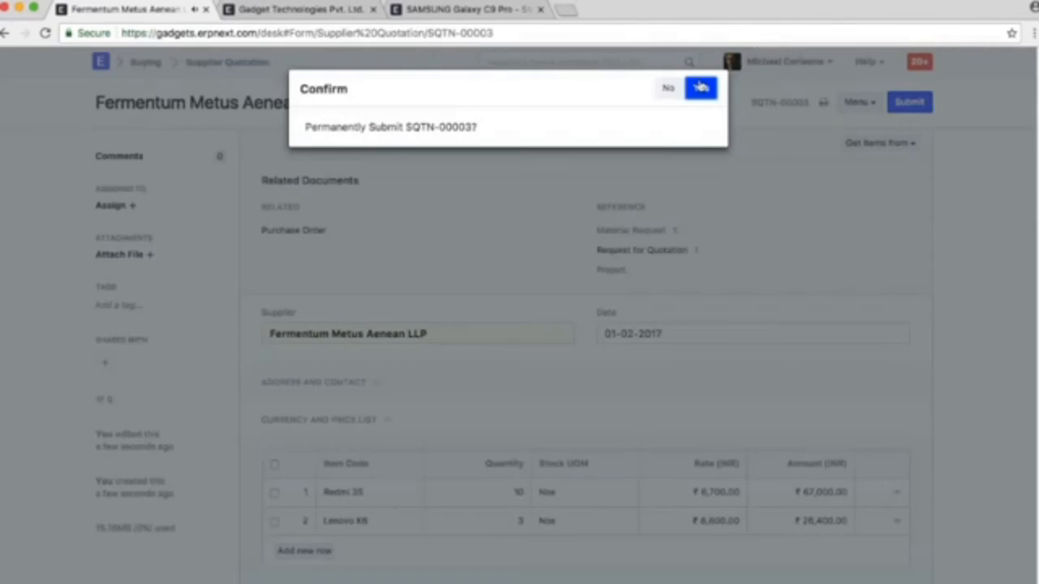
click(700, 89)
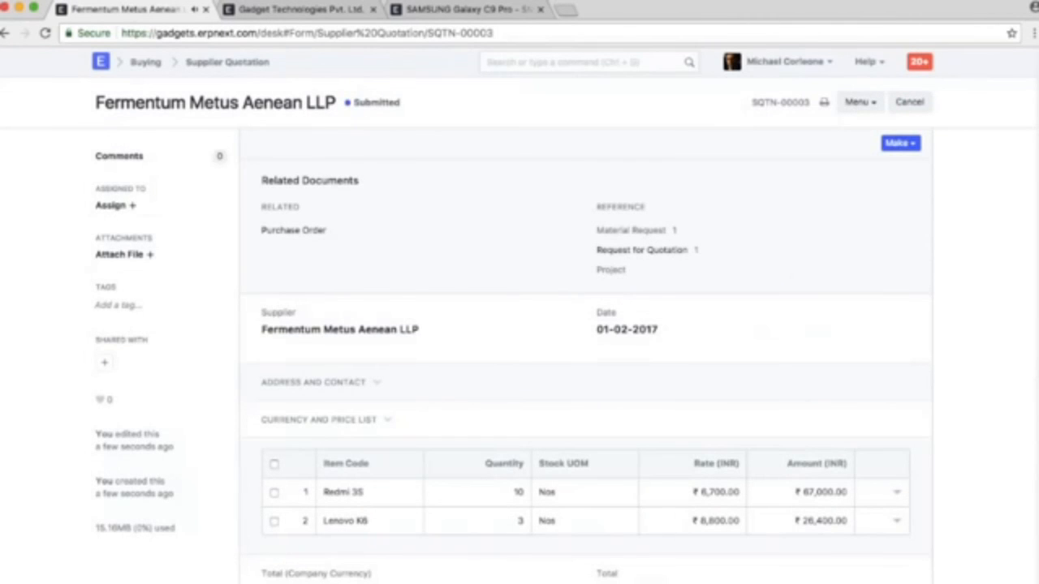
click(228, 61)
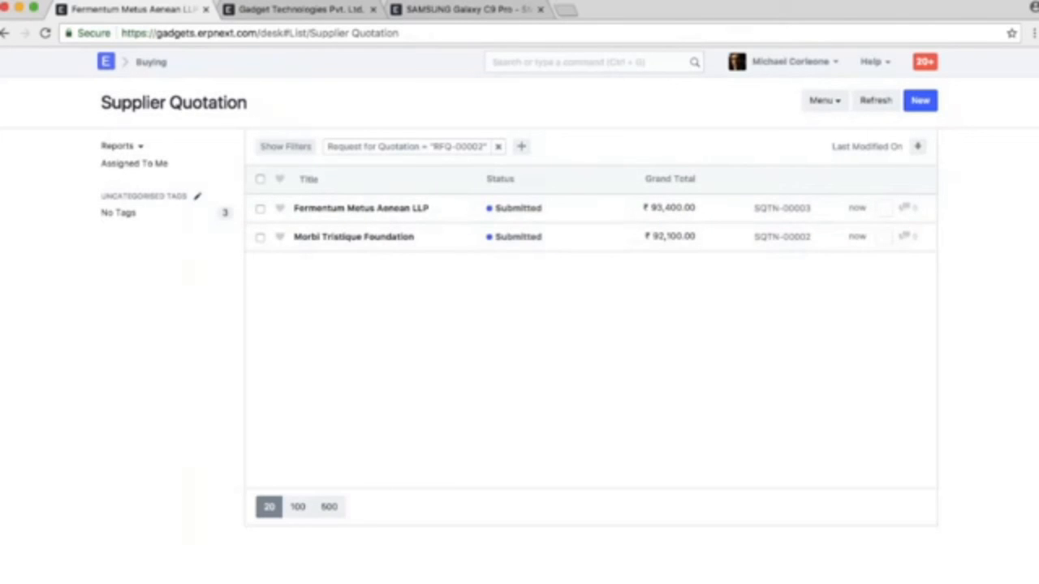
View the report of supplier quotations filtered by RFQ-00002 and return to the Supplier Quotation list
click(118, 145)
click(146, 170)
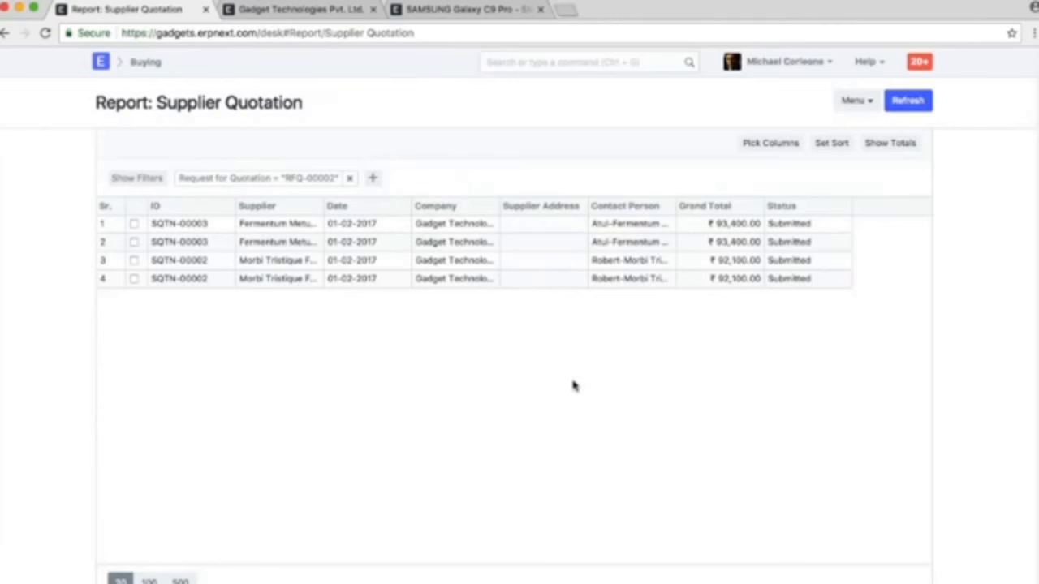
click(5, 33)
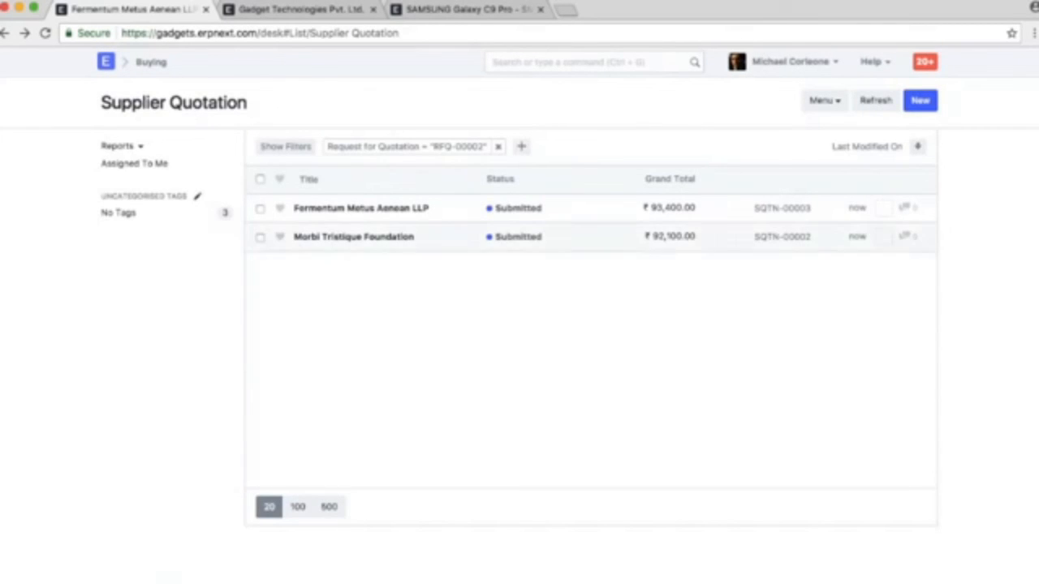
Open the Morbi Tristique Foundation quotation SQTN-00002 and make a purchase order from it
click(406, 237)
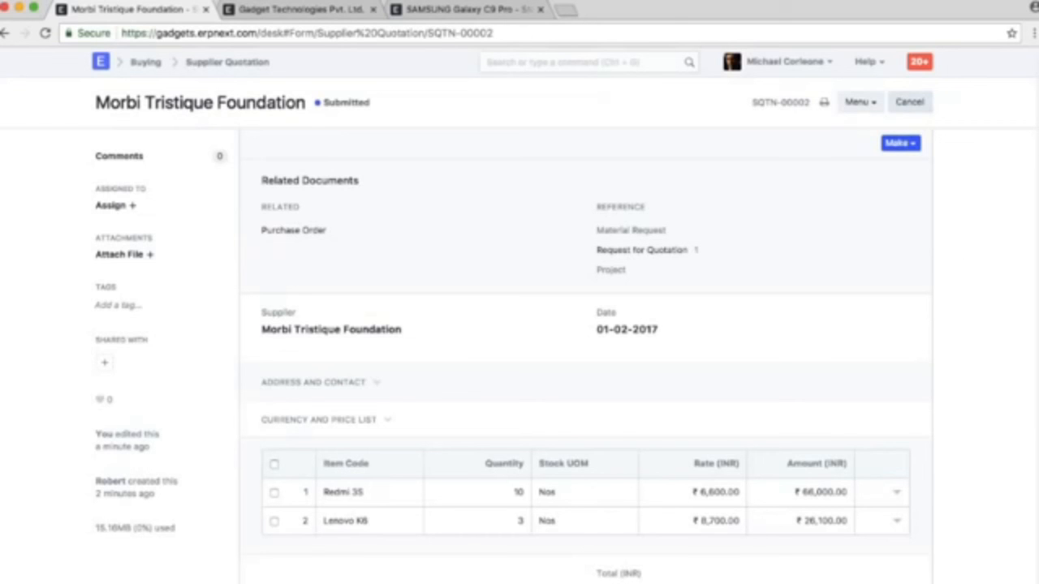
click(898, 147)
click(954, 214)
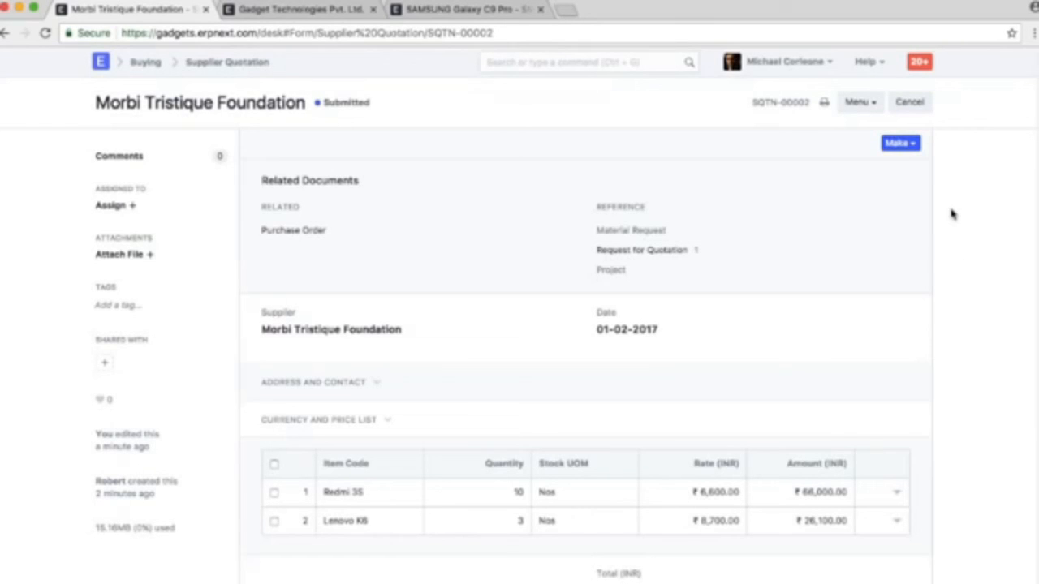
click(898, 144)
click(861, 175)
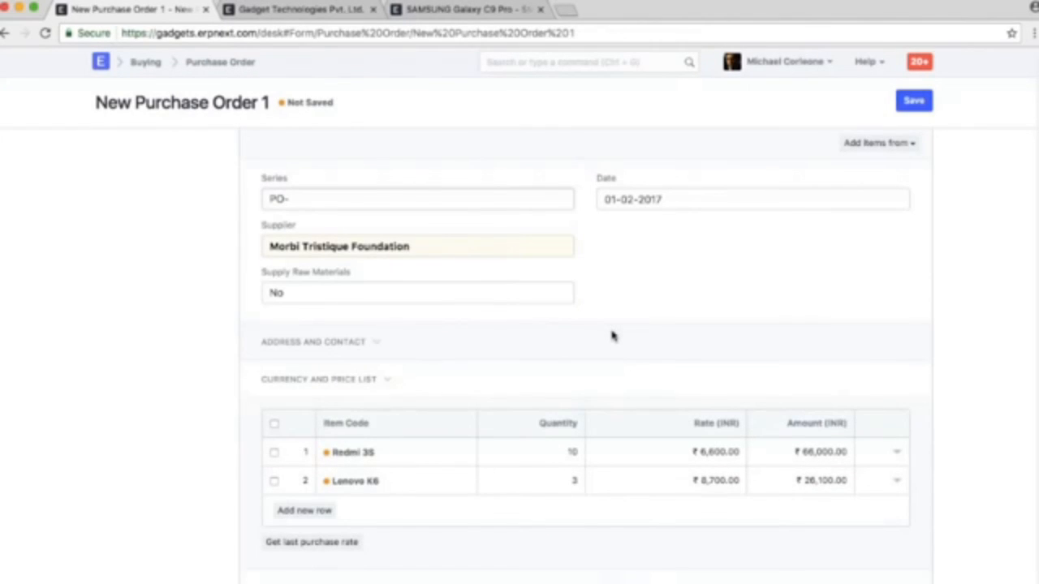
Review the new purchase order's address and contact, currency and price list, and item rates, and start choosing its Taxes and Charges template
click(331, 343)
click(331, 343)
scroll(691, 283, down, 1)
click(333, 338)
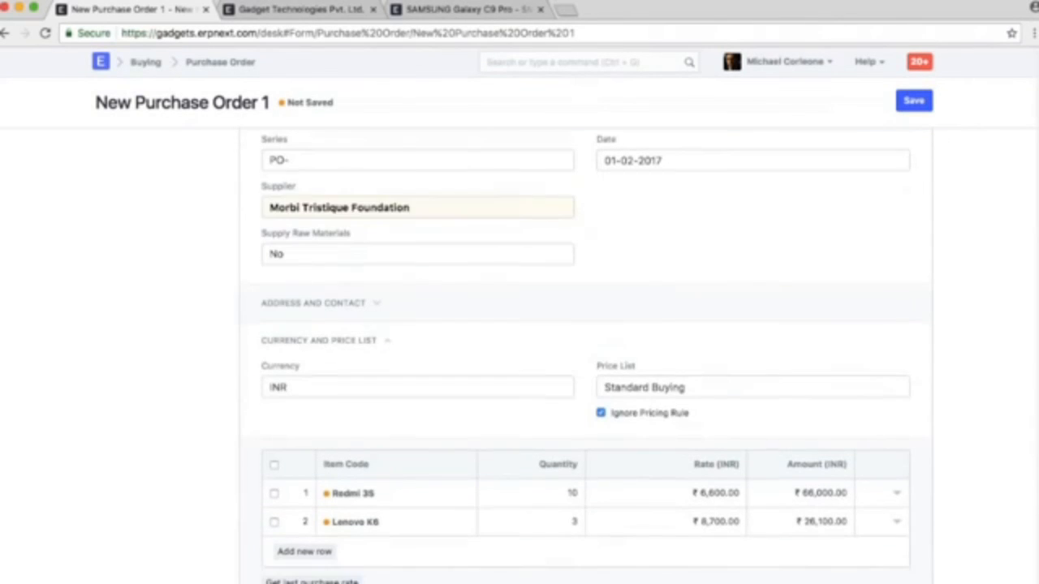
scroll(333, 339, down, 2)
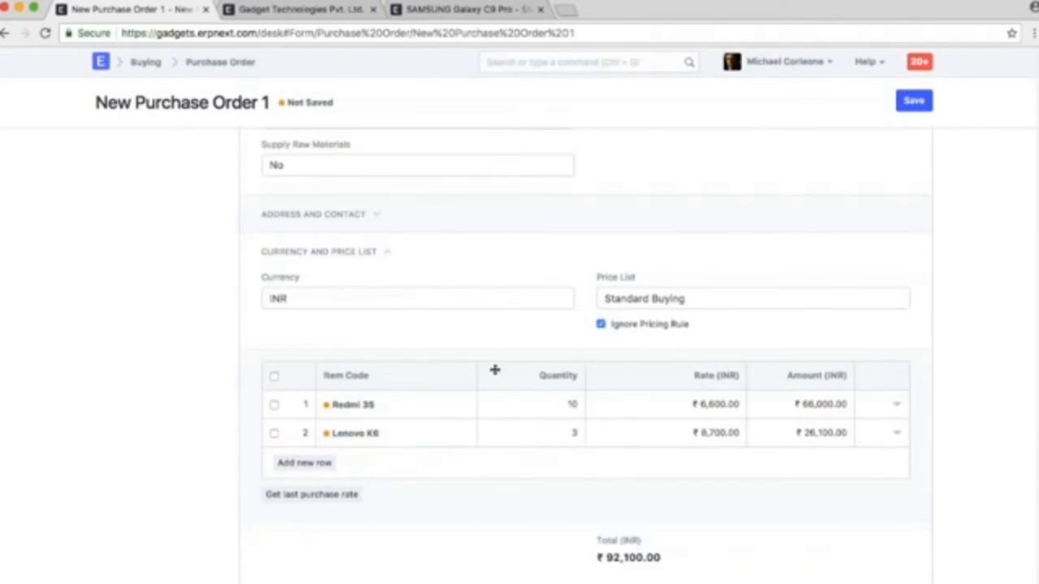
scroll(494, 368, down, 4)
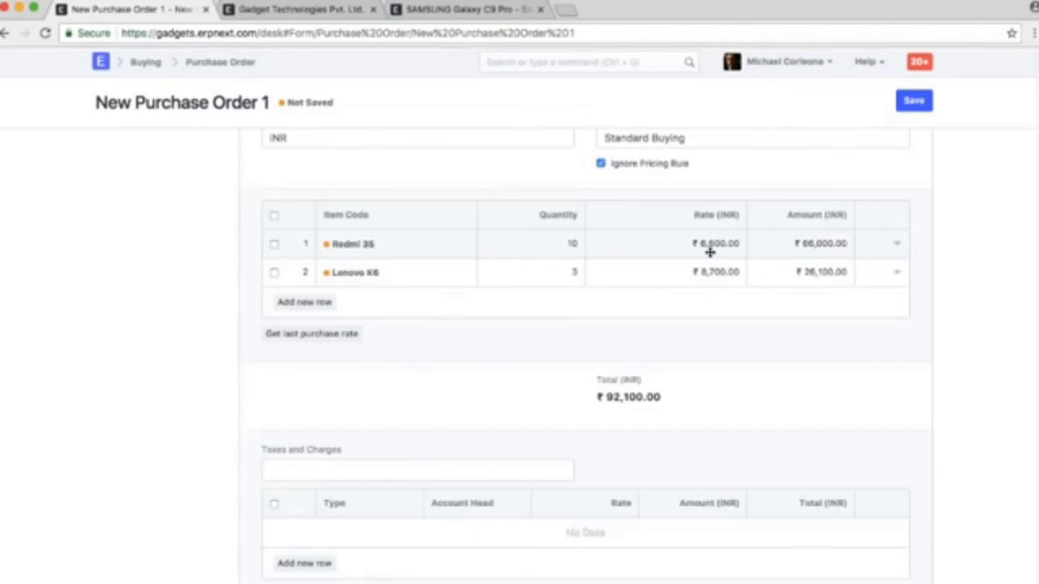
scroll(729, 335, down, 4)
click(369, 284)
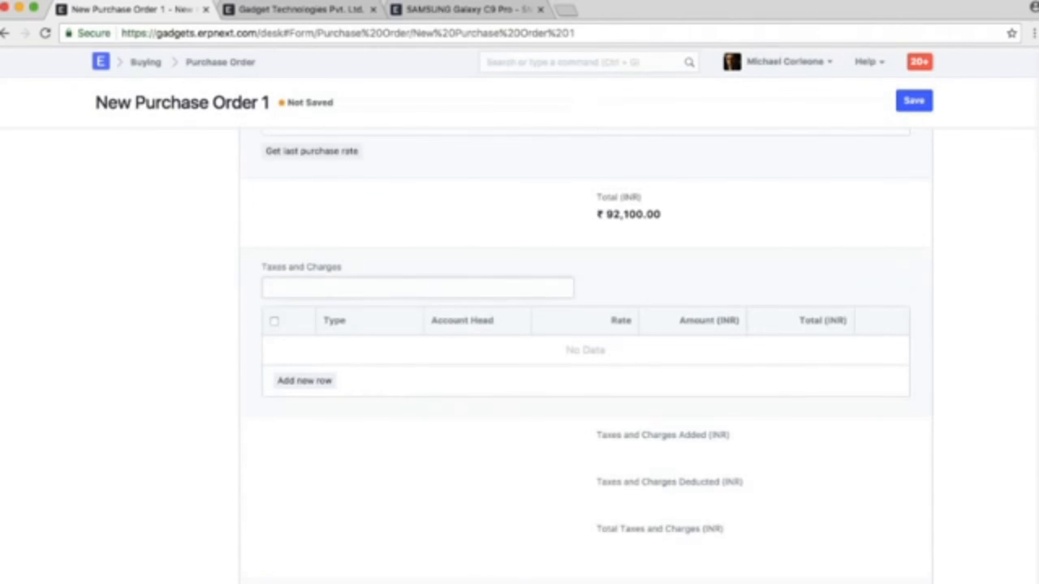